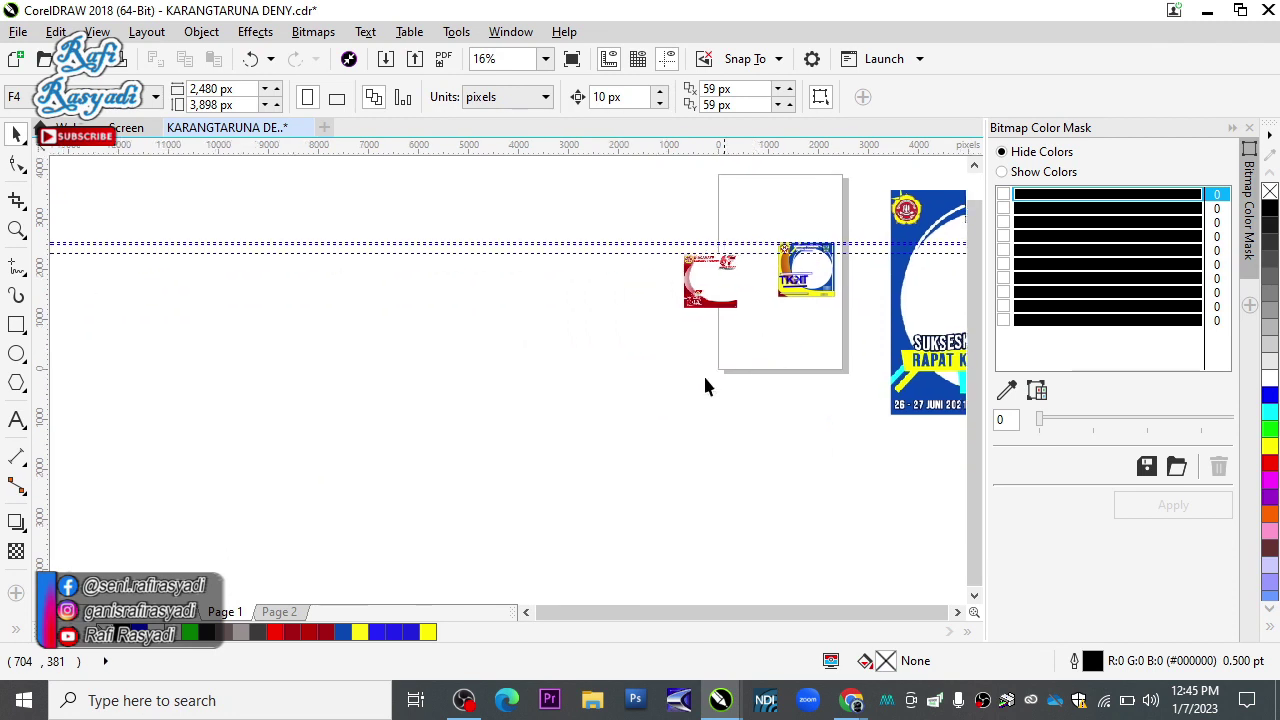
Draw a rectangle about 1,235 × 725 px in the empty area beside the page and the red design
scroll(668, 343, "up", 3)
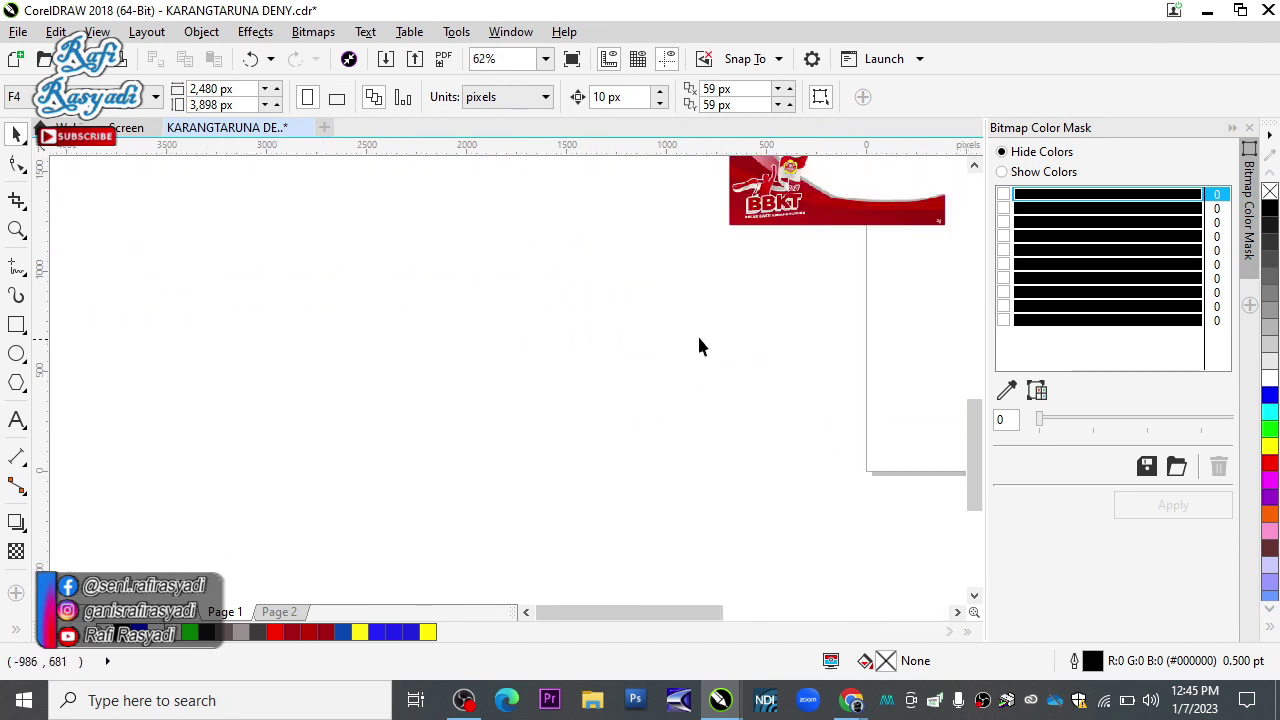
left_click(16, 322)
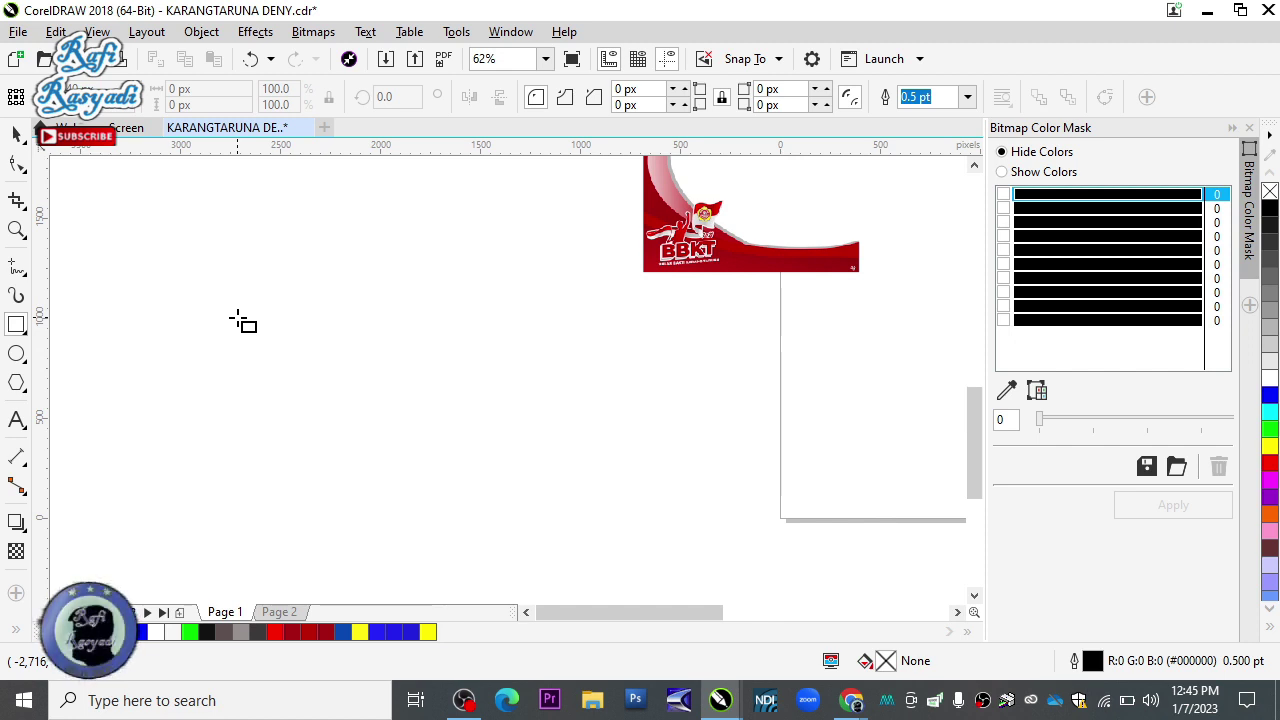
left_click_drag(443, 383, 631, 463)
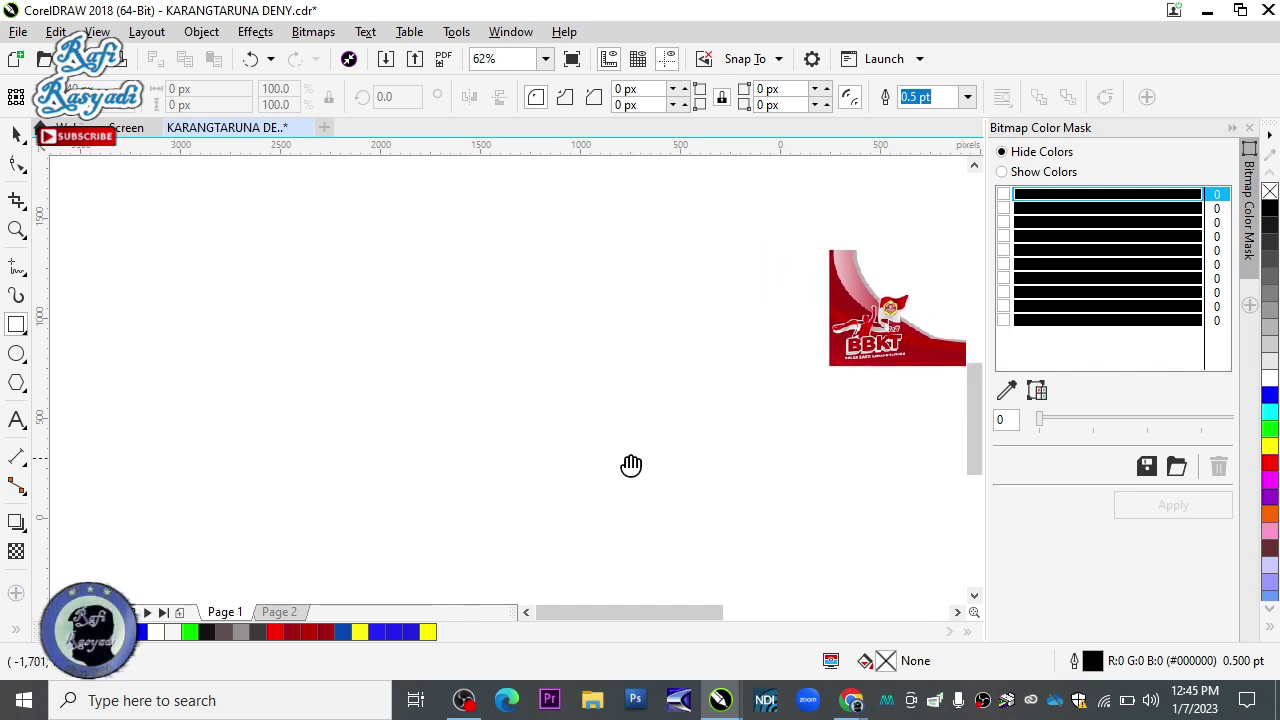
left_click_drag(399, 274, 646, 419)
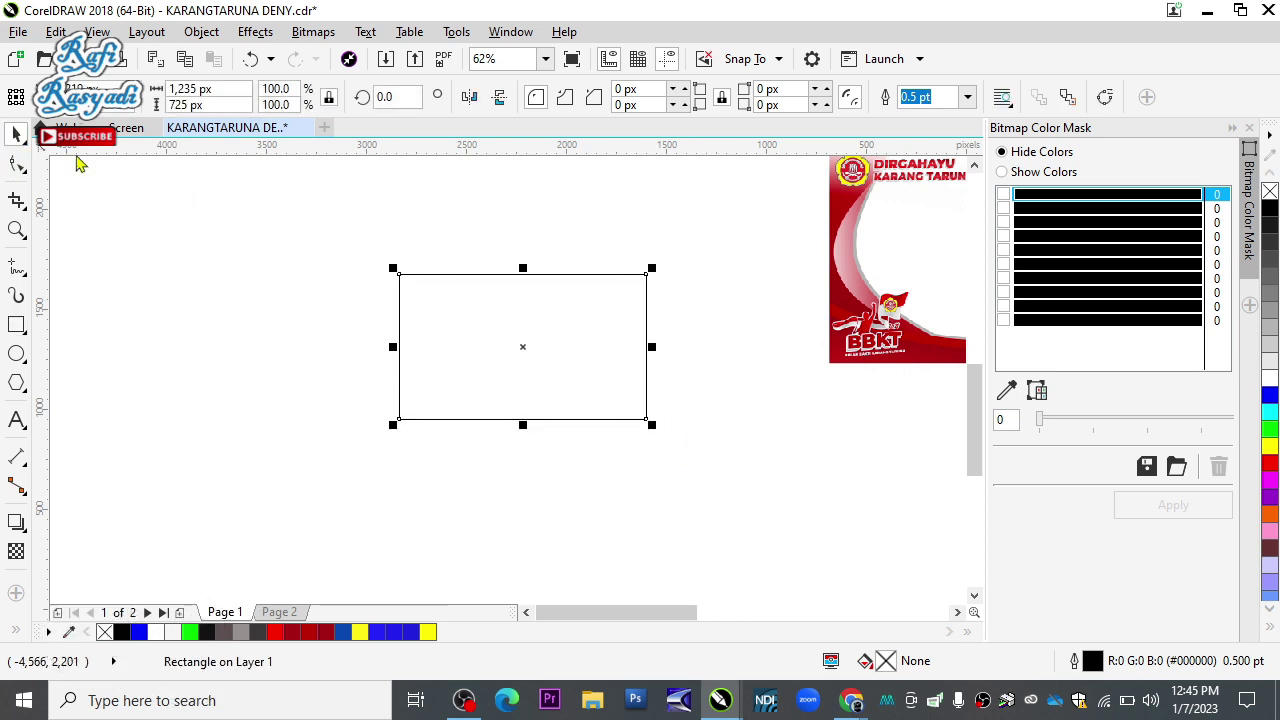
Set the rectangle's size to 1080 px wide and 1080 px high
left_click(451, 347)
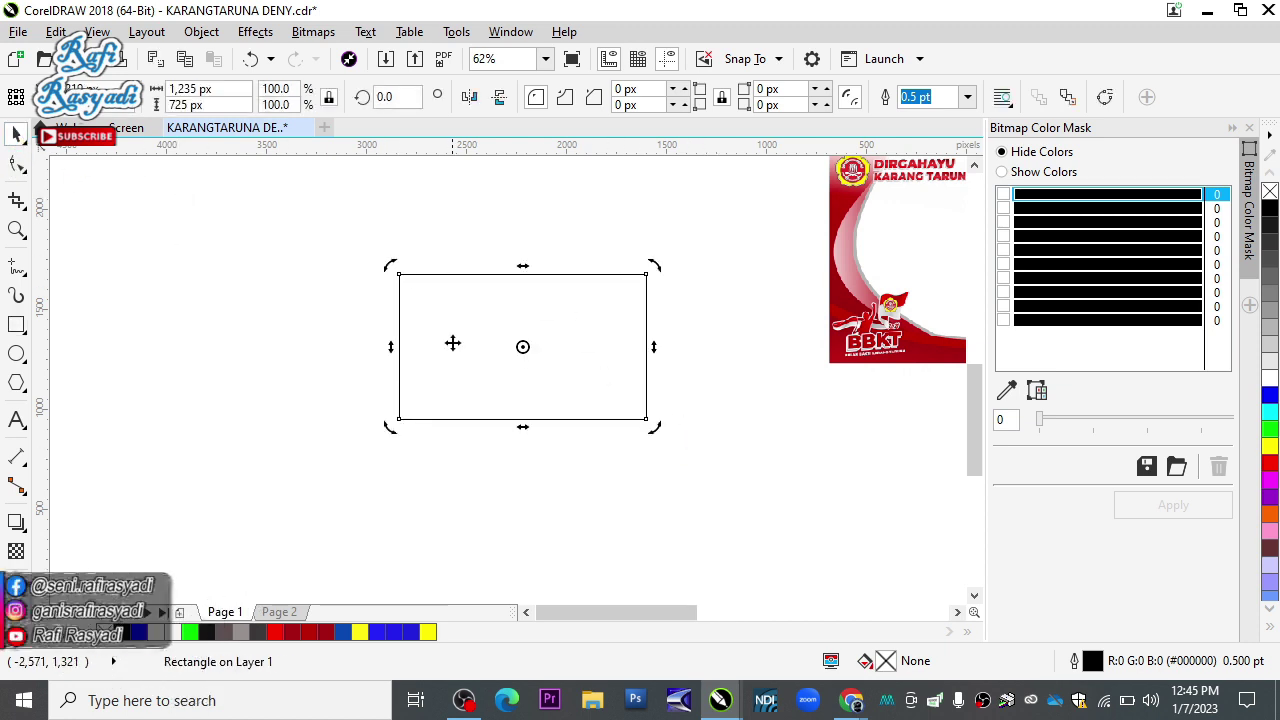
left_click(258, 215)
left_click(505, 97)
left_click(510, 100)
left_click(531, 325)
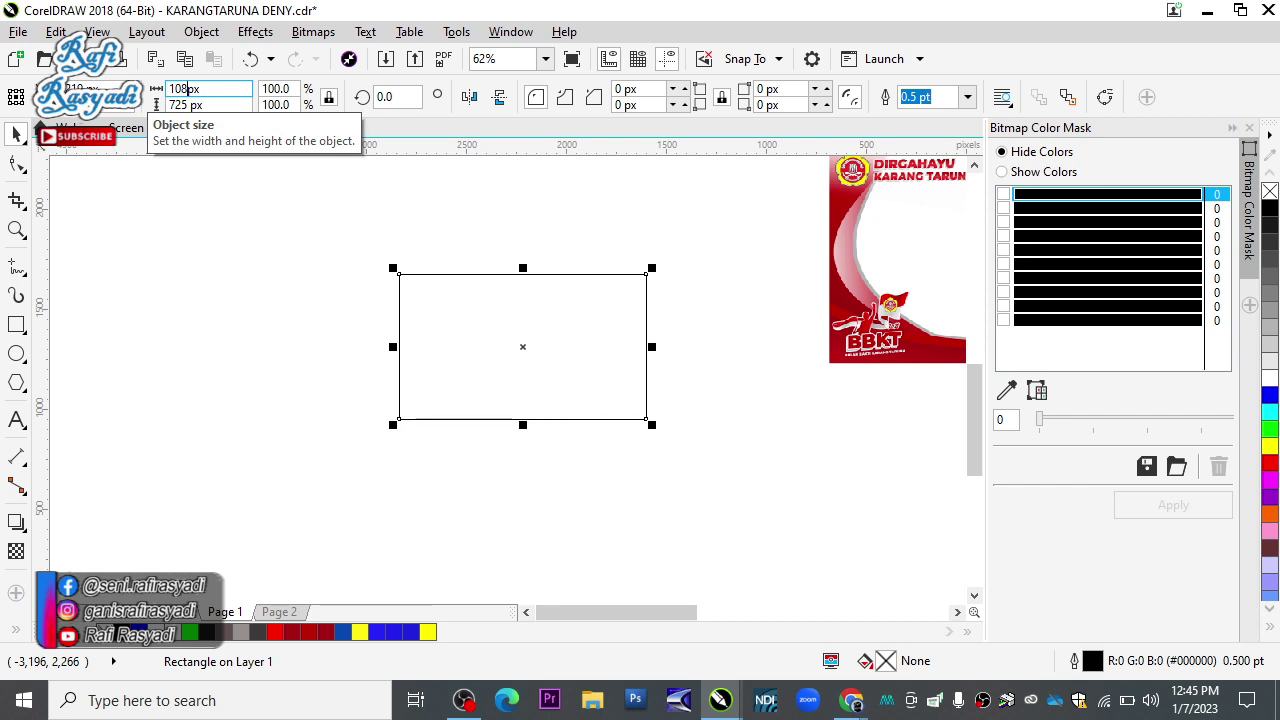
key("Tab")
type("1080")
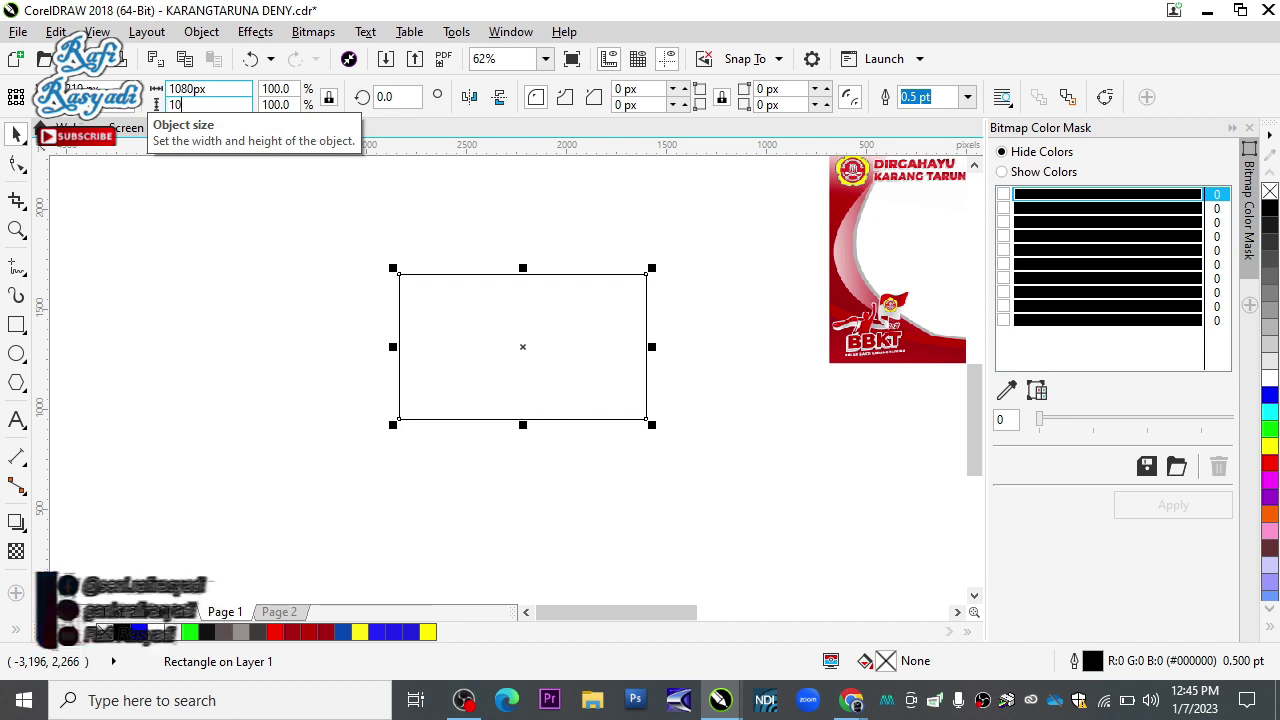
left_click(264, 429)
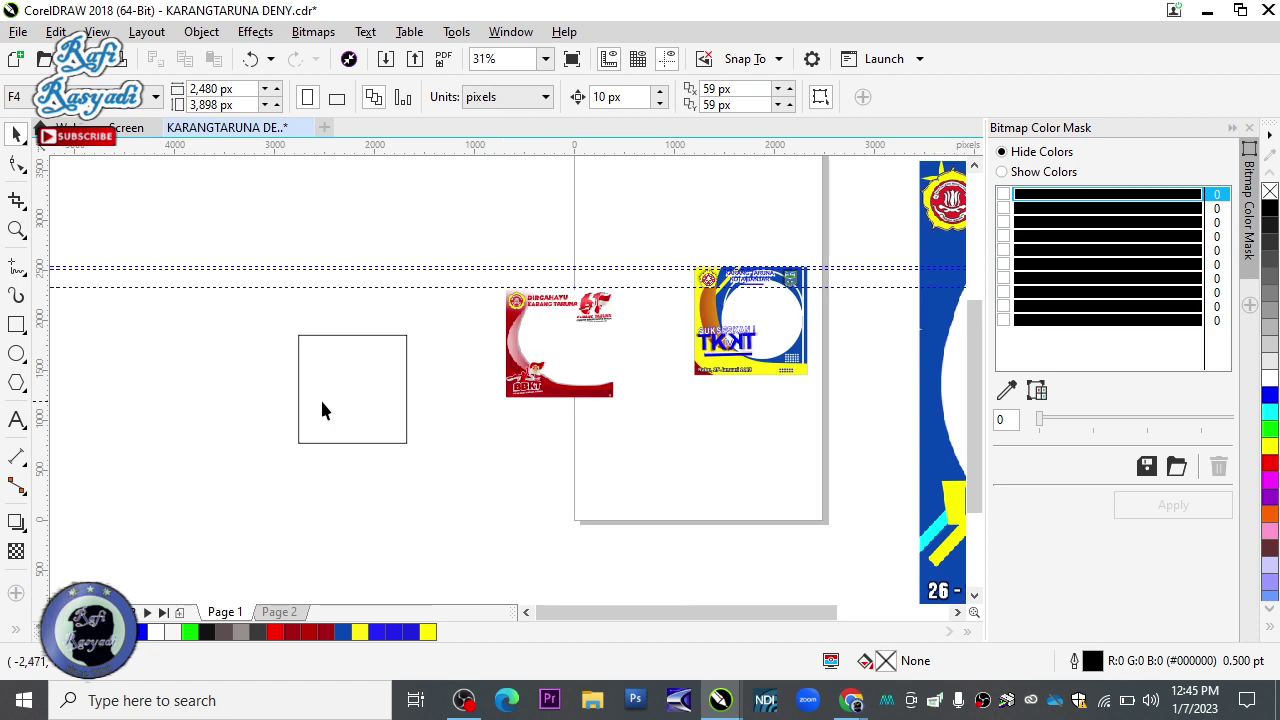
Move the square onto the page below the existing designs and fill it with blue
left_click(343, 386)
left_click_drag(343, 386, 694, 448)
scroll(740, 385, "up", 2)
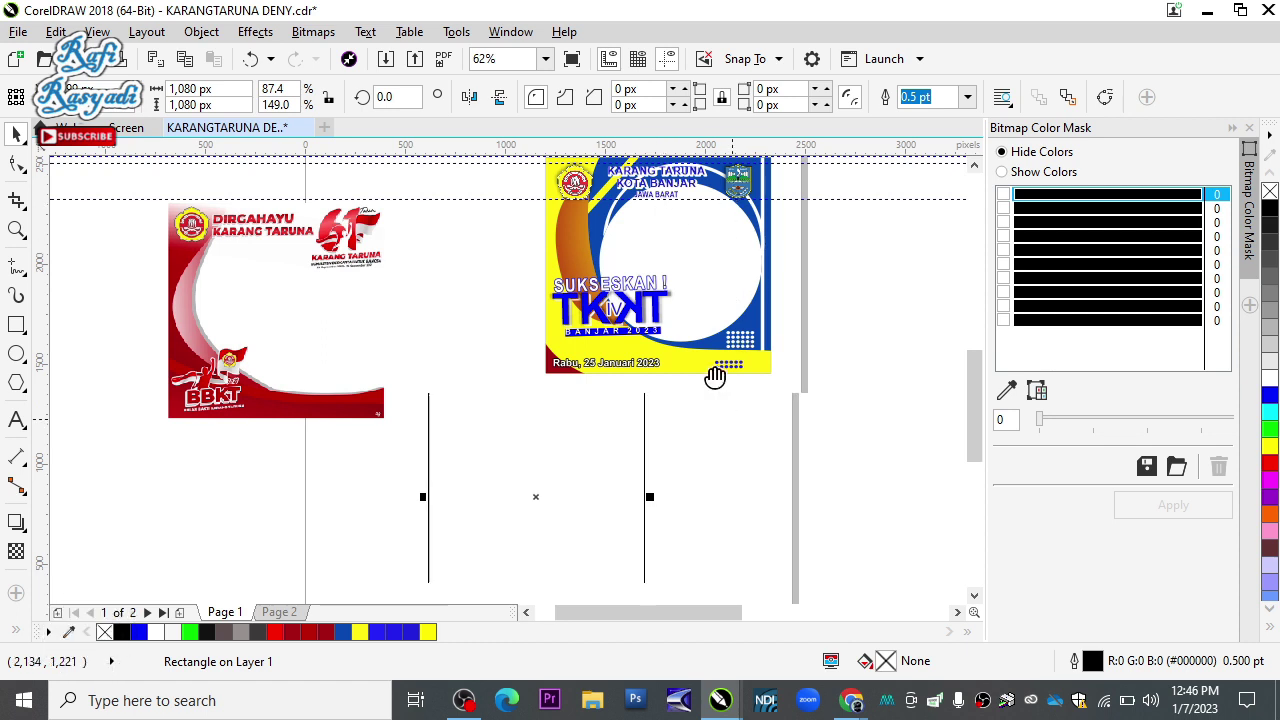
left_click_drag(731, 417, 689, 330)
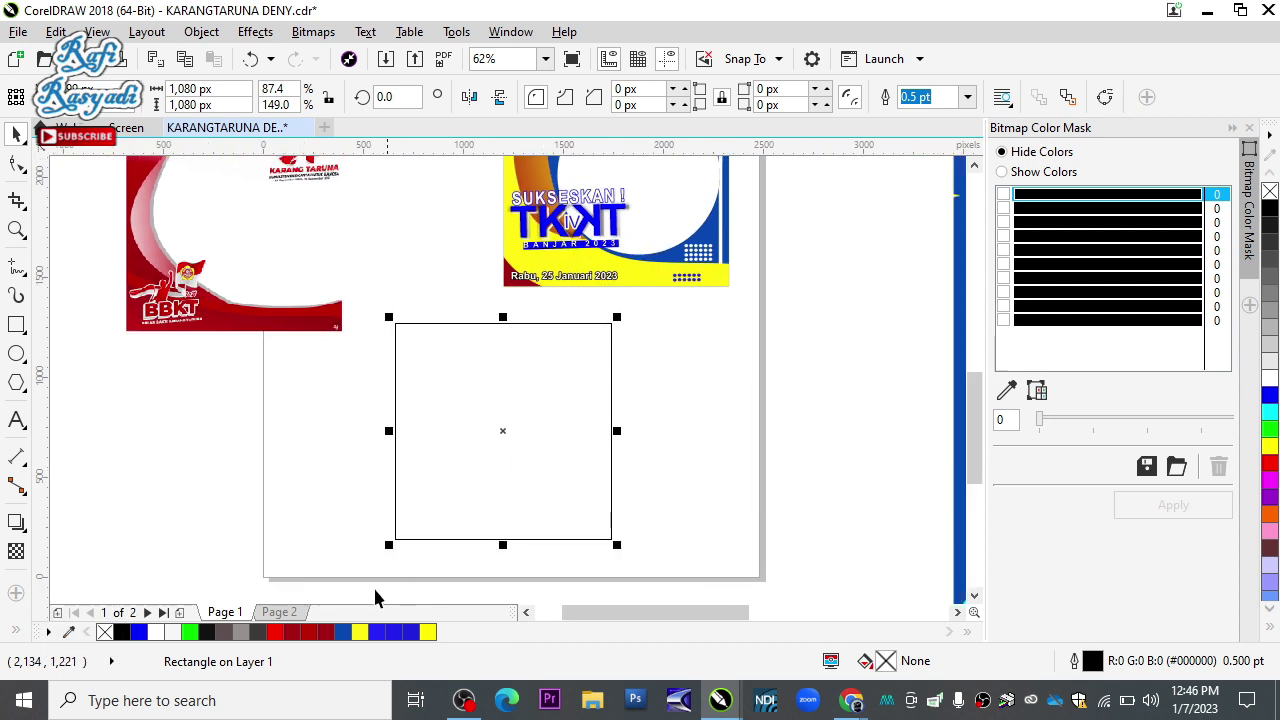
left_click(411, 632)
left_click(857, 362)
Draw a closed B-spline curve about 1,263 × 1,532 px that sweeps over the blue square's left and bottom sides
scroll(763, 434, "up", 2)
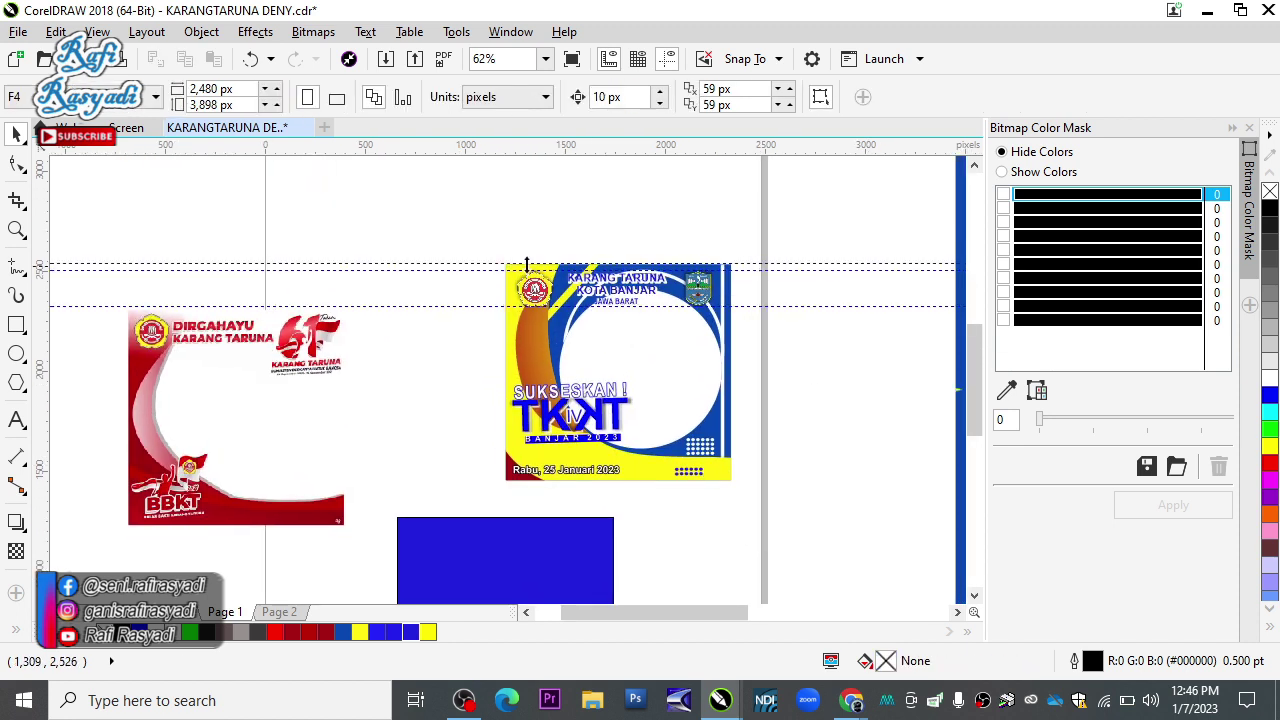
scroll(673, 500, "down", 1)
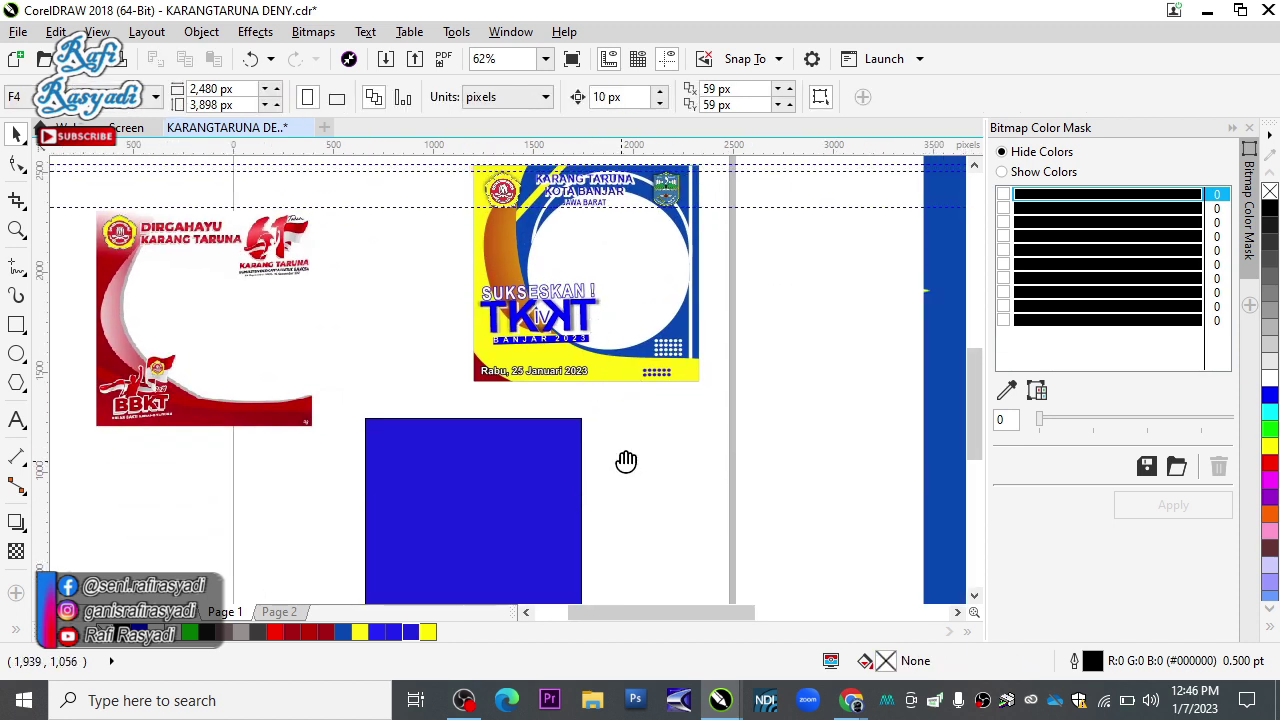
left_click_drag(626, 469, 680, 297)
left_click(583, 360)
left_click(746, 327)
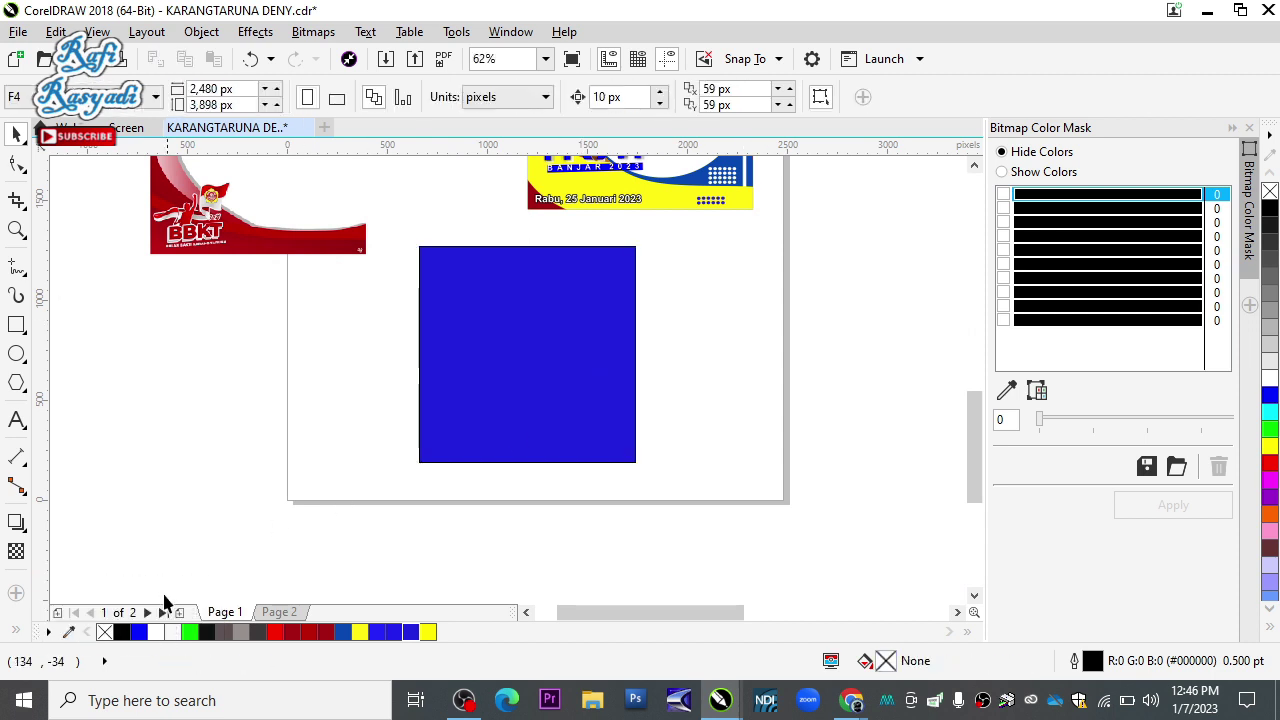
left_click(23, 279)
left_click(70, 331)
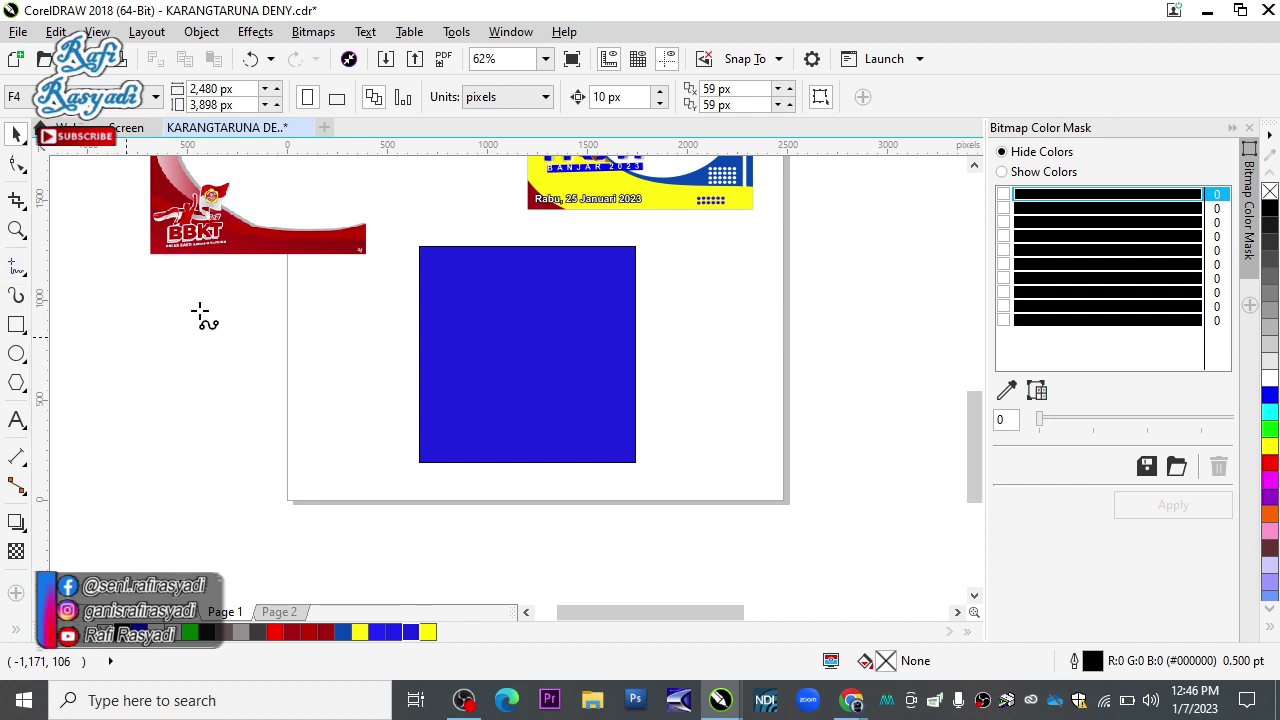
left_click(447, 213)
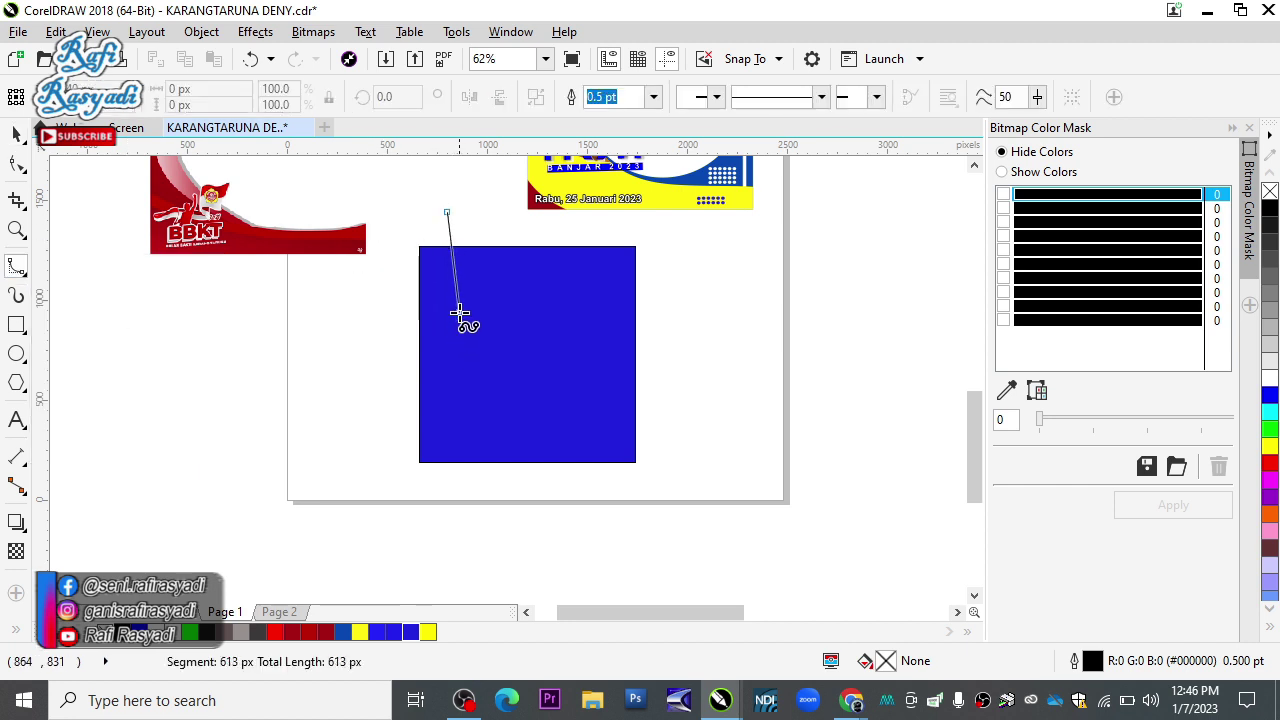
left_click(460, 393)
left_click(505, 430)
left_click(570, 444)
left_click_drag(641, 451, 622, 524)
left_click(447, 213)
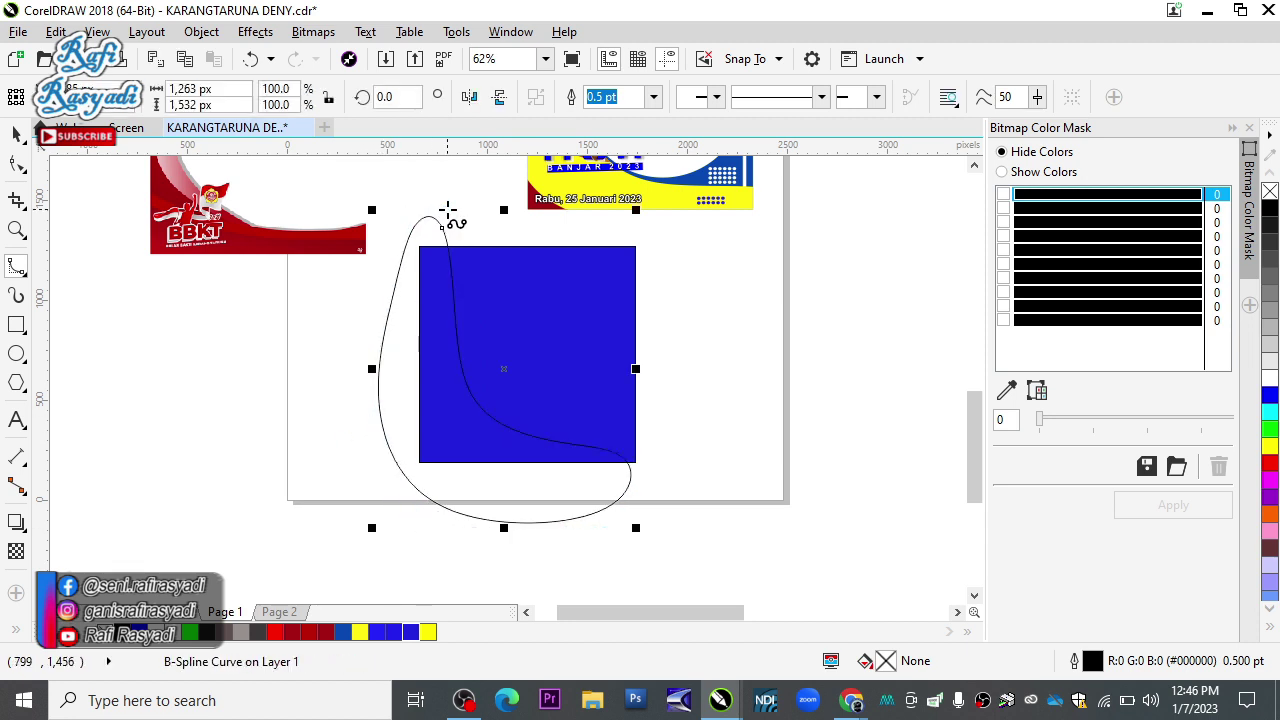
Add orange (#CF7312) to the document palette and try it as the large curve's fill
scroll(449, 214, "up", 2)
scroll(545, 268, "down", 2)
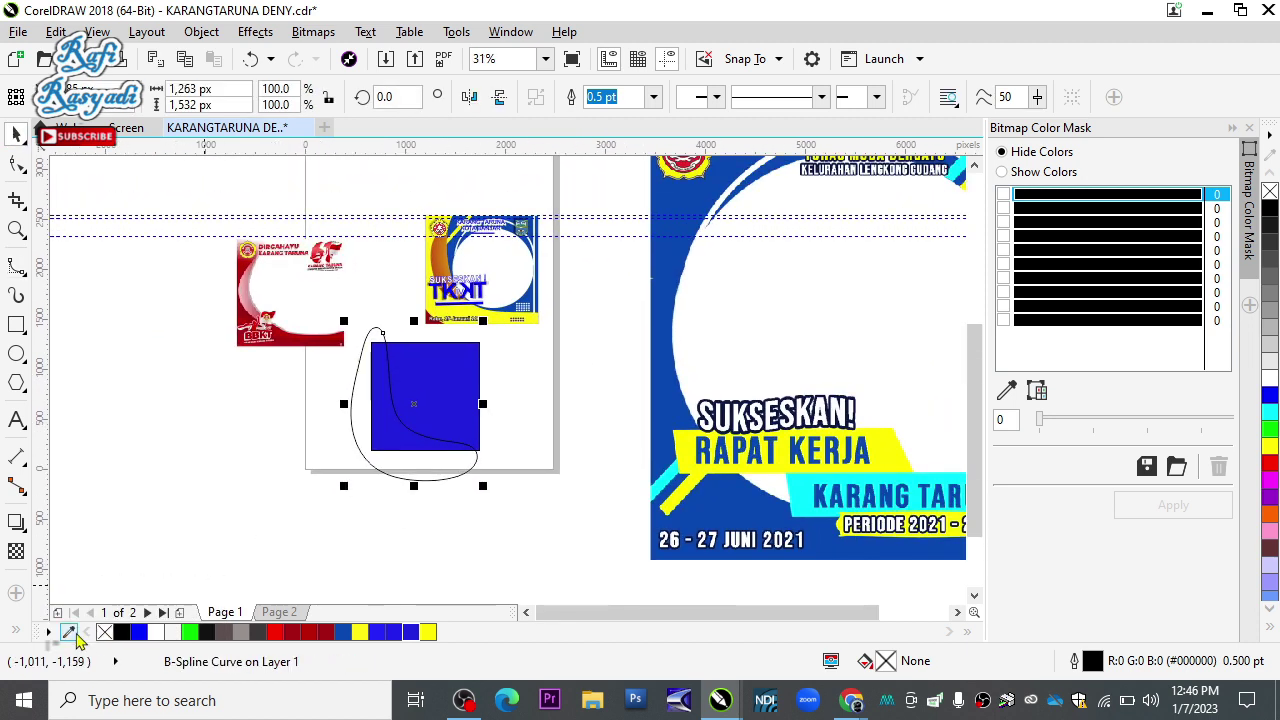
left_click(445, 632)
scroll(409, 423, "up", 4)
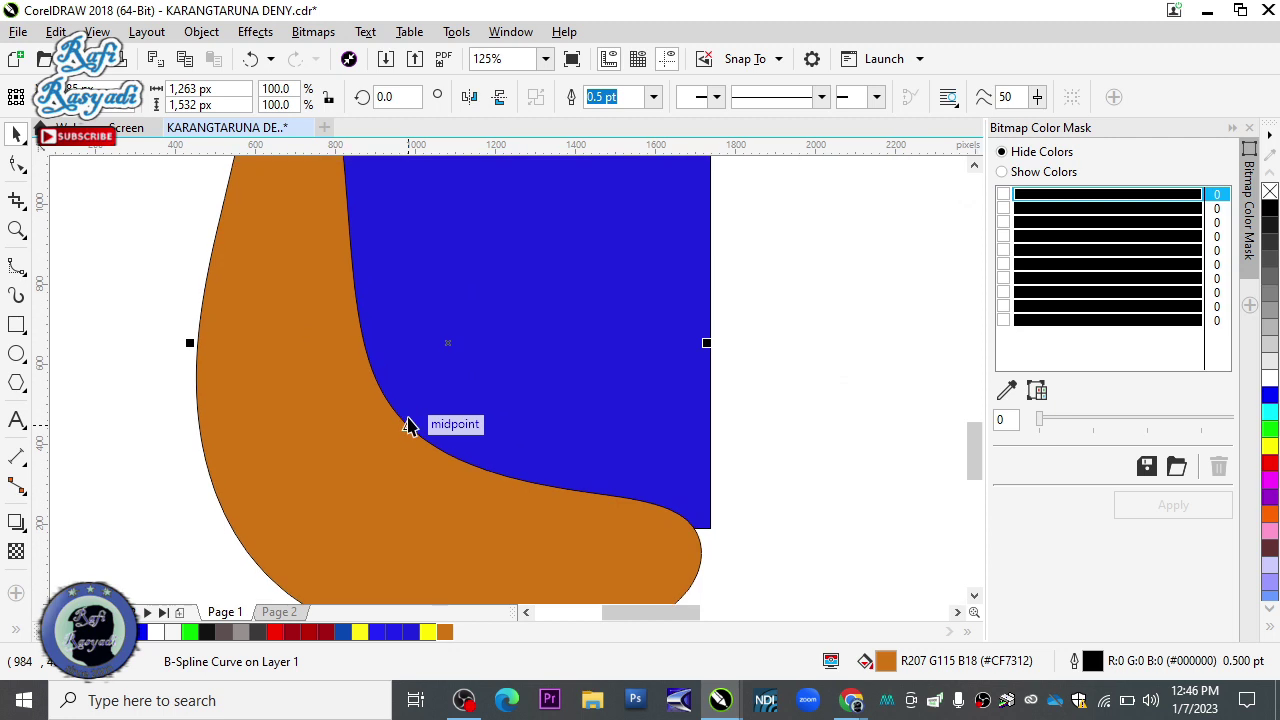
scroll(423, 451, "down", 3)
scroll(437, 428, "up", 1)
key("ctrl+z")
Fill the large B-spline curve with yellow (#FFF212)
left_click(430, 634)
left_click(363, 632)
left_click(20, 143)
Draw a closed B-spline oval about 478 × 655 px across the inner edge of the yellow shape
left_click_drag(504, 347, 505, 423)
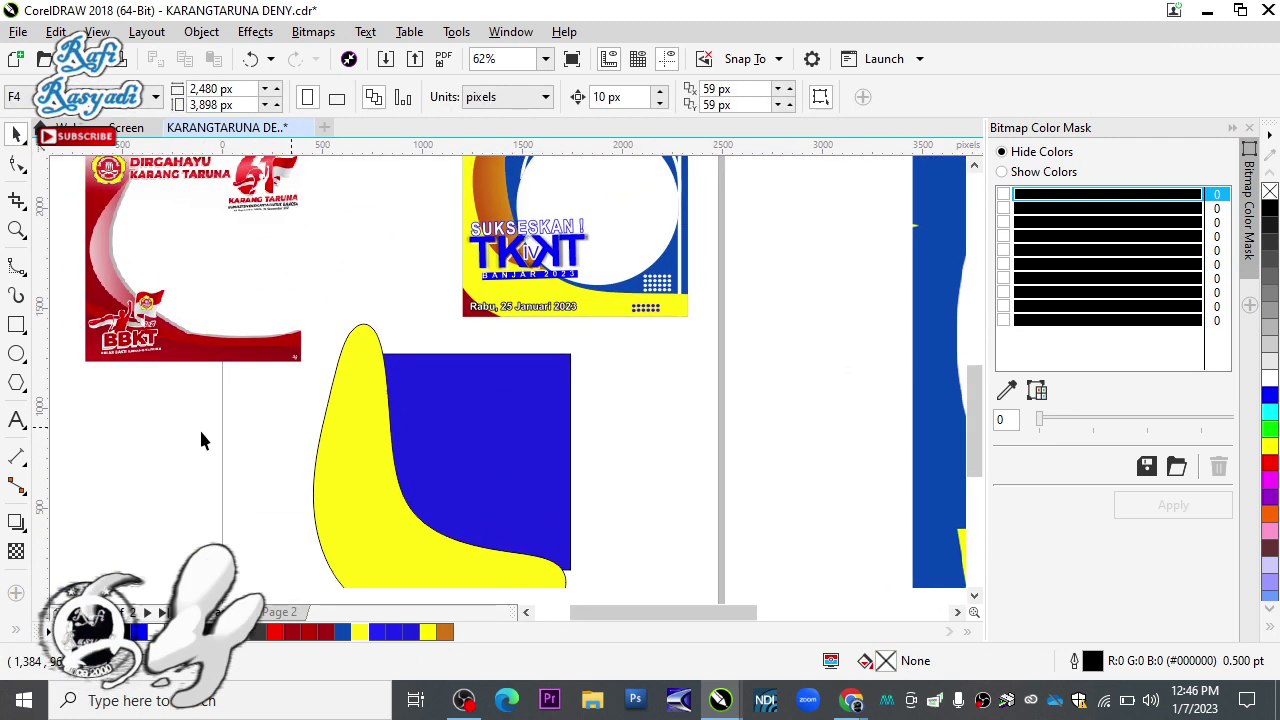
left_click(16, 267)
left_click(388, 383)
left_click(358, 420)
left_click(368, 478)
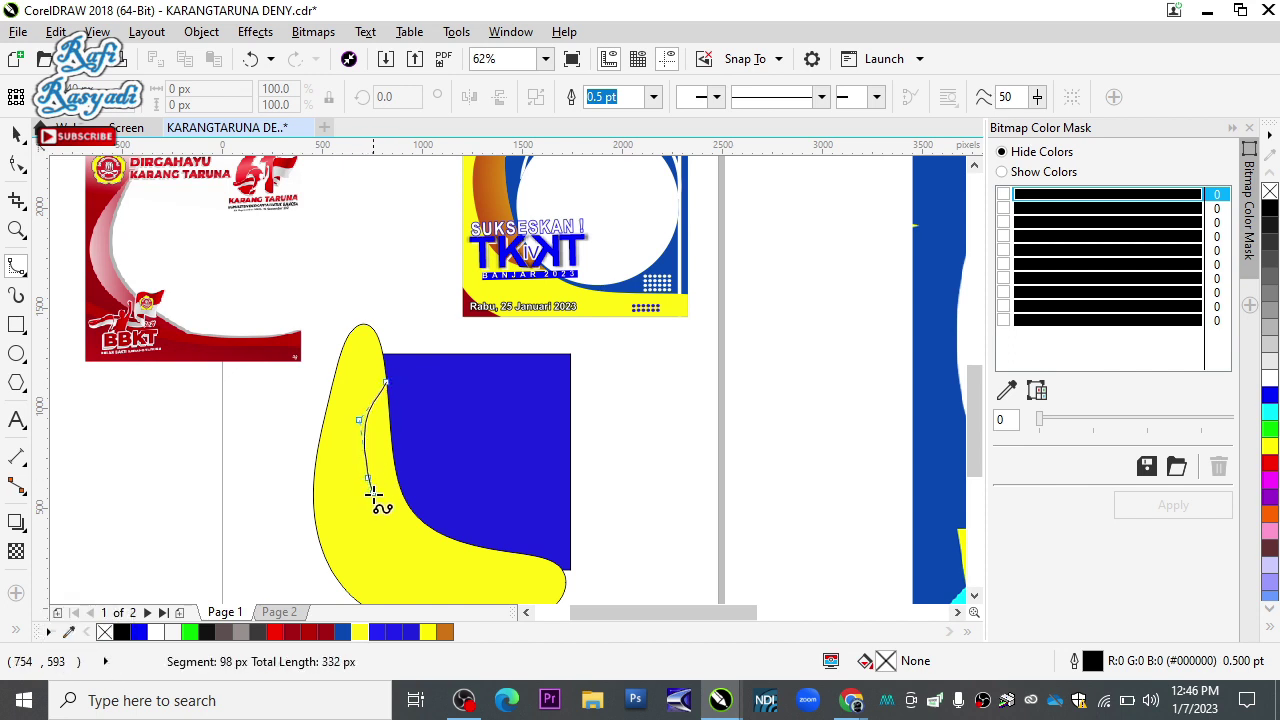
left_click(422, 528)
left_click(478, 474)
left_click(422, 402)
left_click(386, 384)
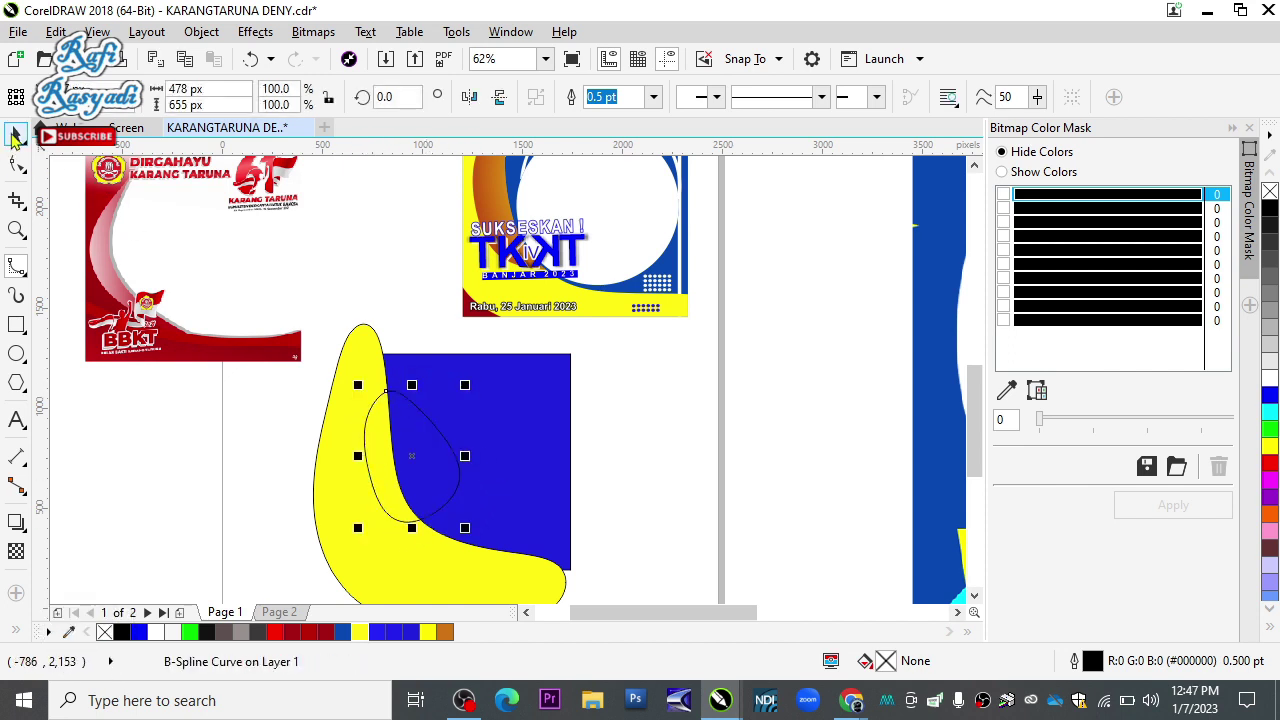
PowerClip the oval inside the yellow shape
right_click(412, 456)
left_click(500, 107)
left_click(355, 366)
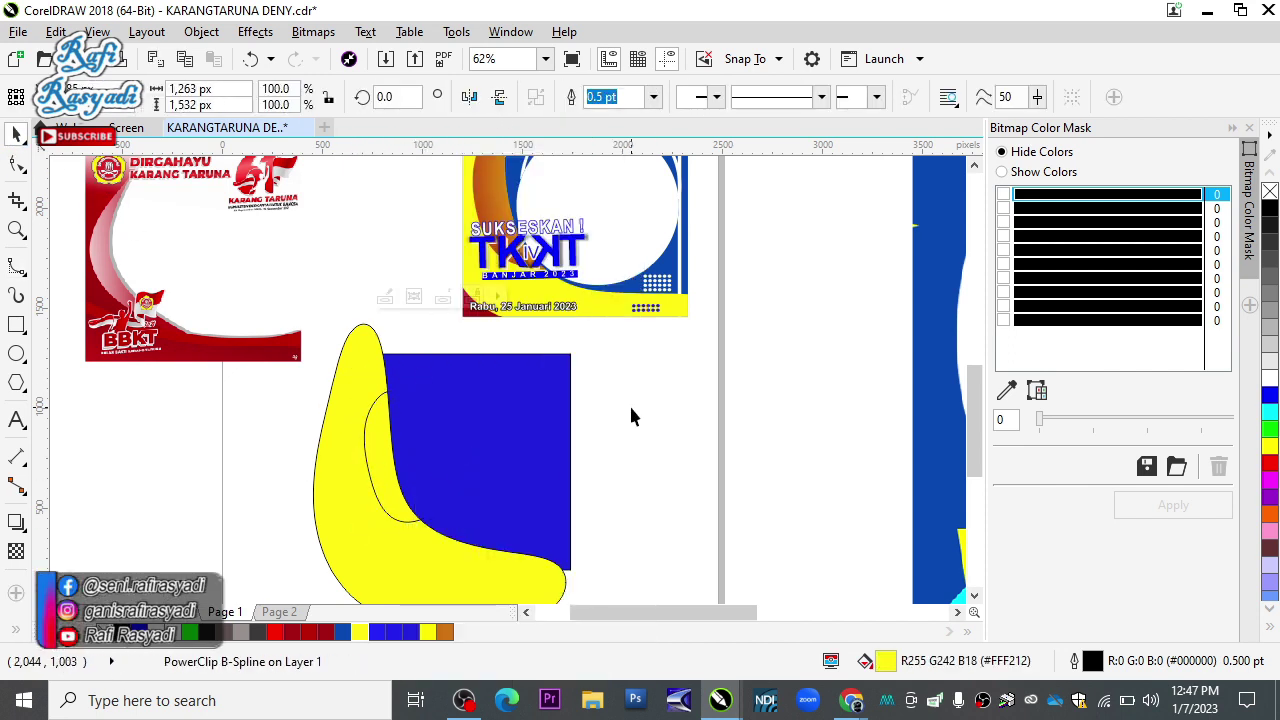
left_click(631, 409)
Open the yellow shape's PowerClip contents for editing and fill the oval with orange (#CF7312)
left_click(443, 433)
left_click(457, 257)
left_click(490, 399)
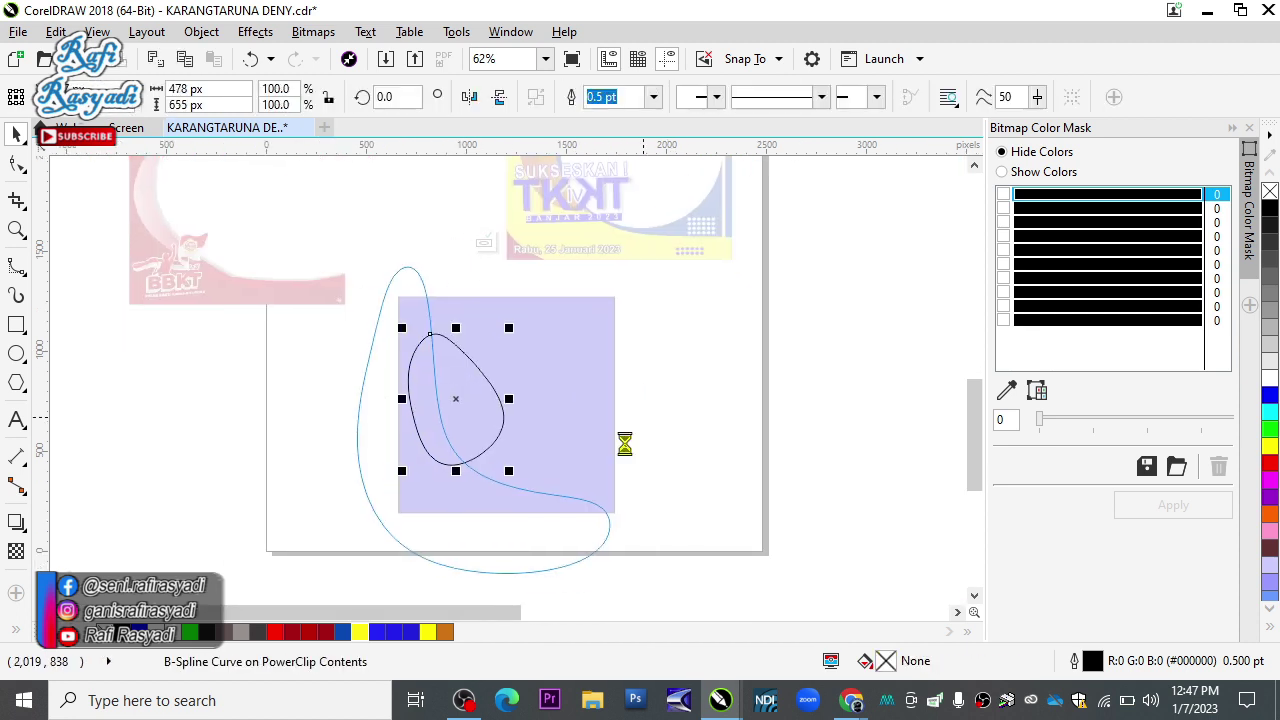
left_click(447, 633)
Apply an elliptical fountain transparency to the orange oval and adjust its centre and spread so the colour fades
left_click_drag(674, 417, 661, 479)
left_click(16, 551)
left_click_drag(440, 450, 459, 521)
left_click(403, 97)
left_click_drag(414, 468, 443, 461)
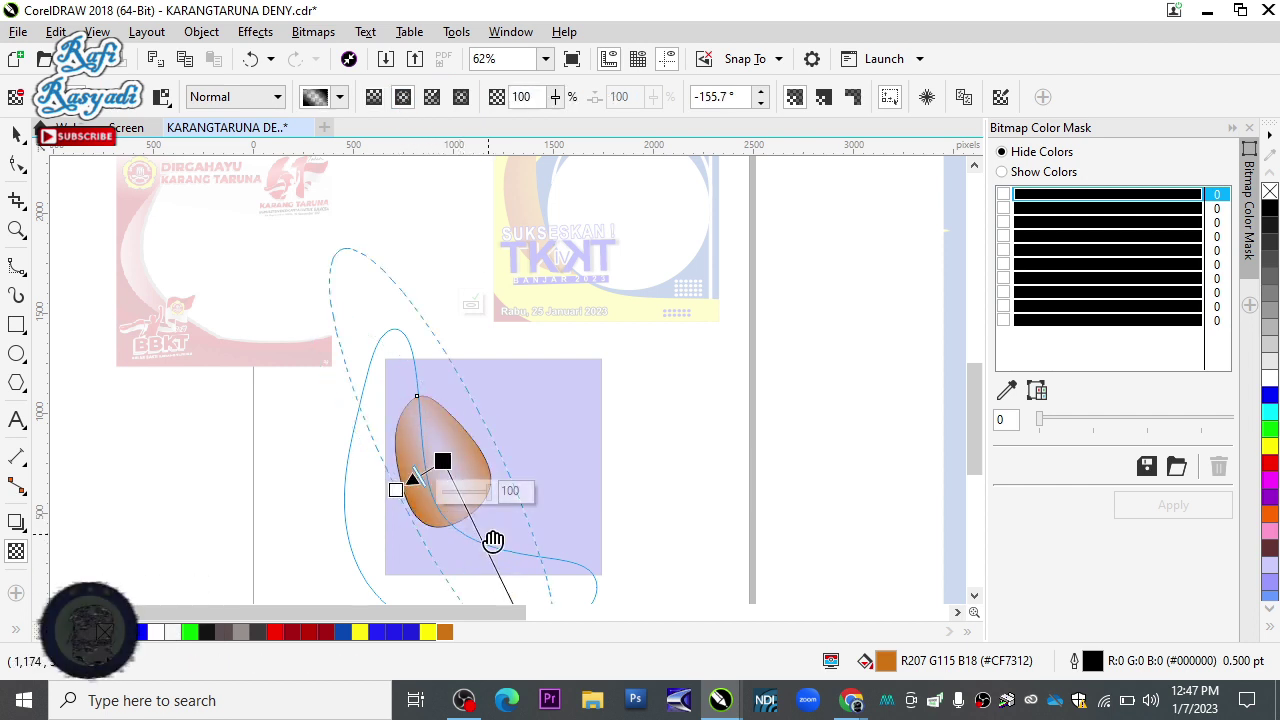
left_click_drag(493, 541, 499, 473)
left_click_drag(551, 597, 483, 477)
left_click_drag(402, 422, 352, 315)
Finish editing the yellow shape's PowerClip contents and deselect the shape
left_click(344, 421)
left_click(481, 487)
left_click_drag(629, 283, 625, 374)
scroll(581, 305, "down", 1)
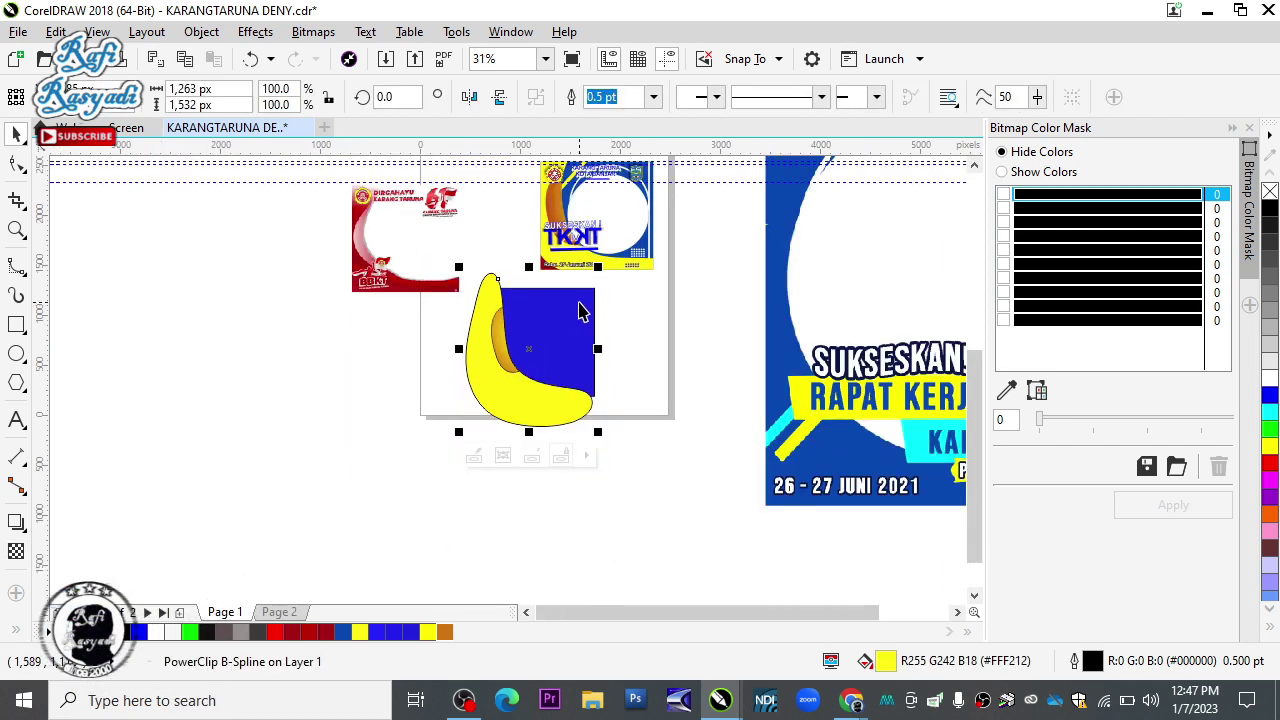
scroll(580, 311, "up", 2)
key("Escape")
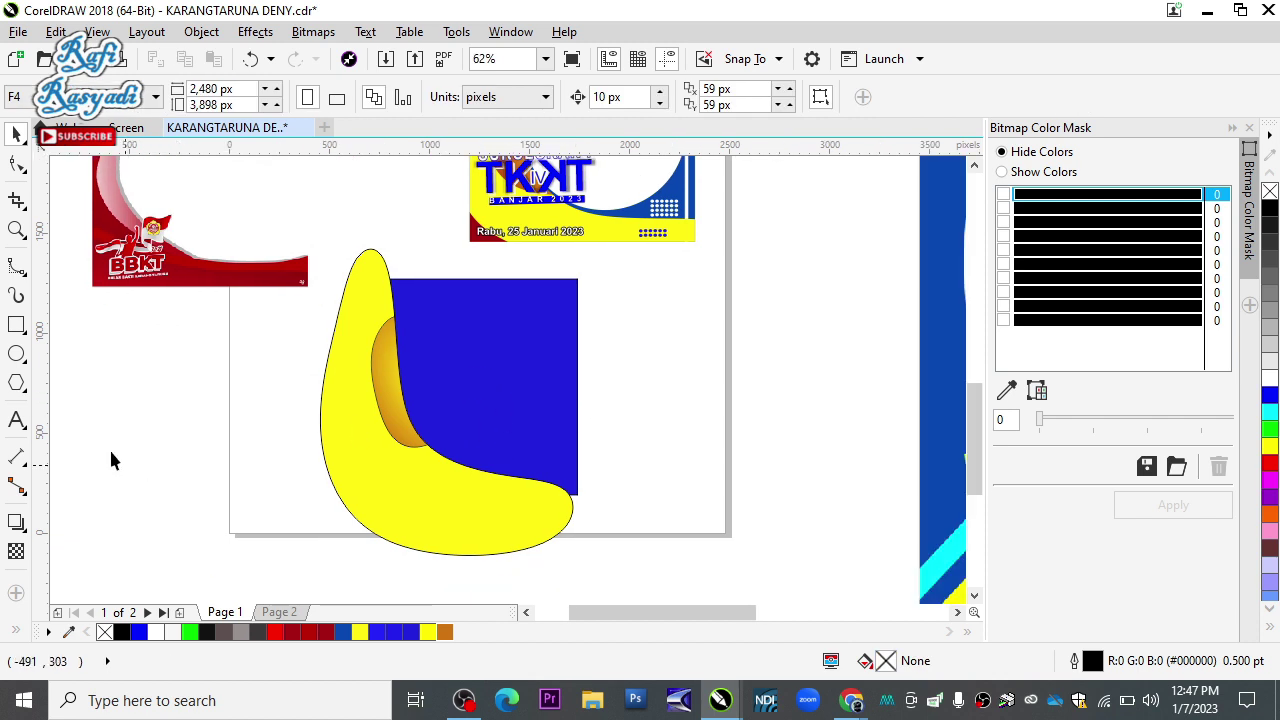
Draw a closed B-spline curve about 871 × 1,045 px over the yellow shape's lower-left edge
left_click(14, 267)
left_click(270, 366)
left_click(361, 422)
left_click(409, 515)
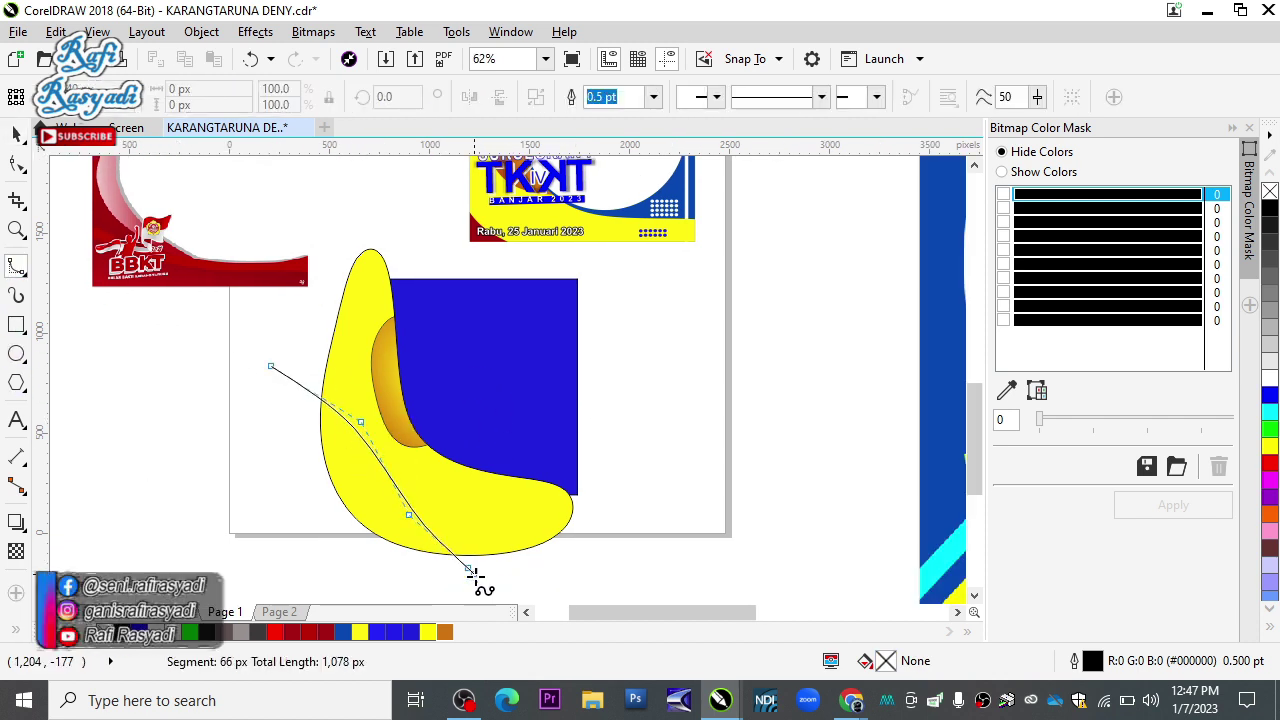
left_click(468, 568)
left_click(371, 566)
double_click(265, 320)
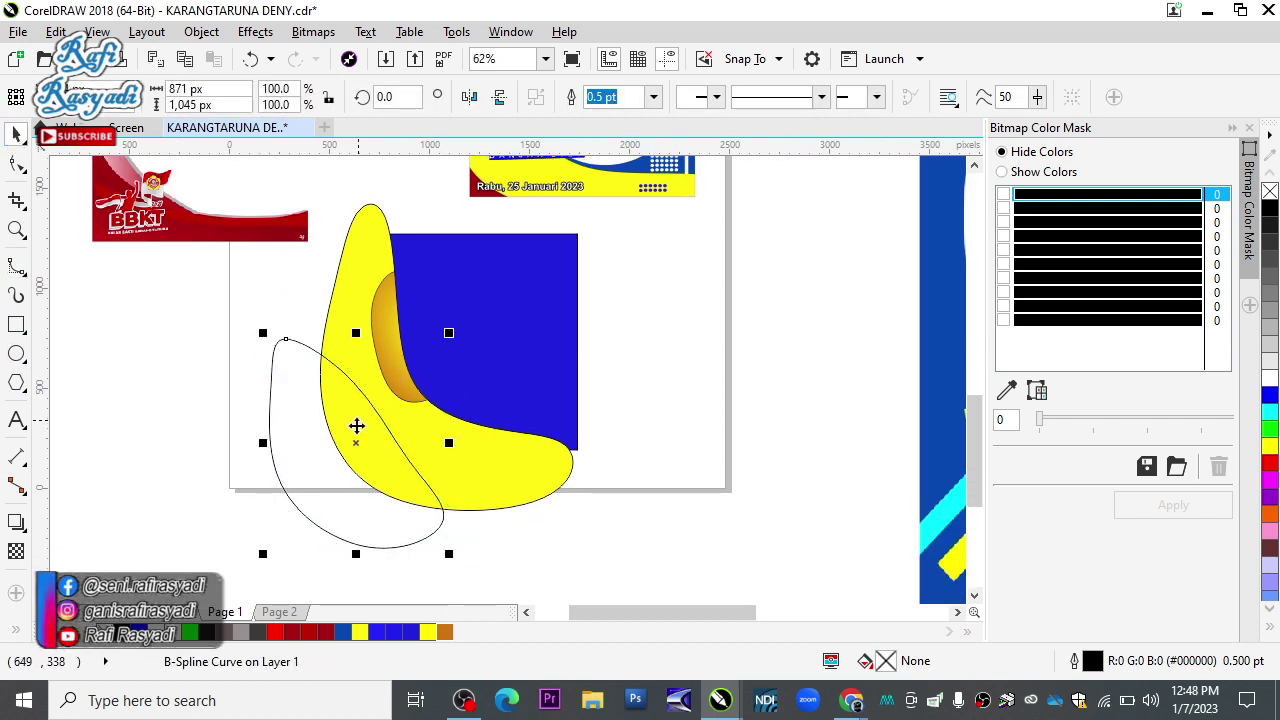
Fill the new curve with dark red (#A60912) and PowerClip it inside the yellow shape
scroll(337, 594, "up", 1)
left_click(297, 631)
right_click(335, 486)
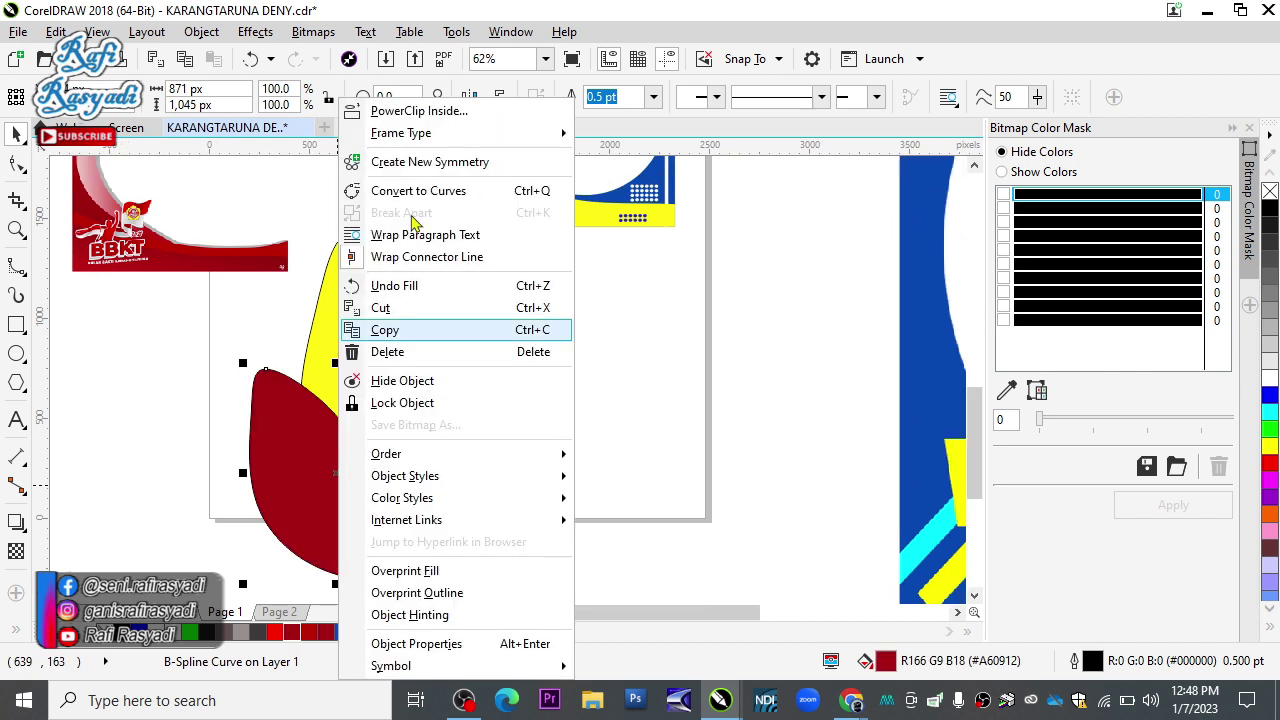
left_click(419, 110)
left_click(433, 445)
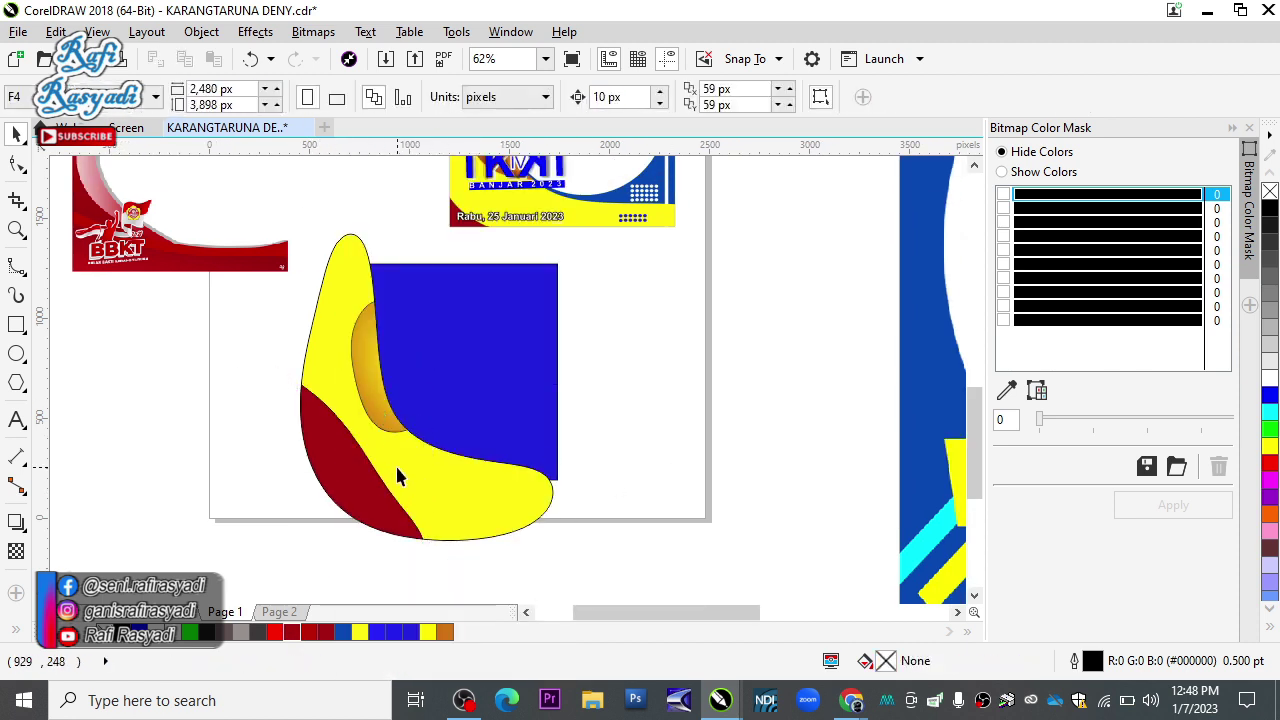
left_click(397, 470)
left_click(251, 357)
left_click(344, 336)
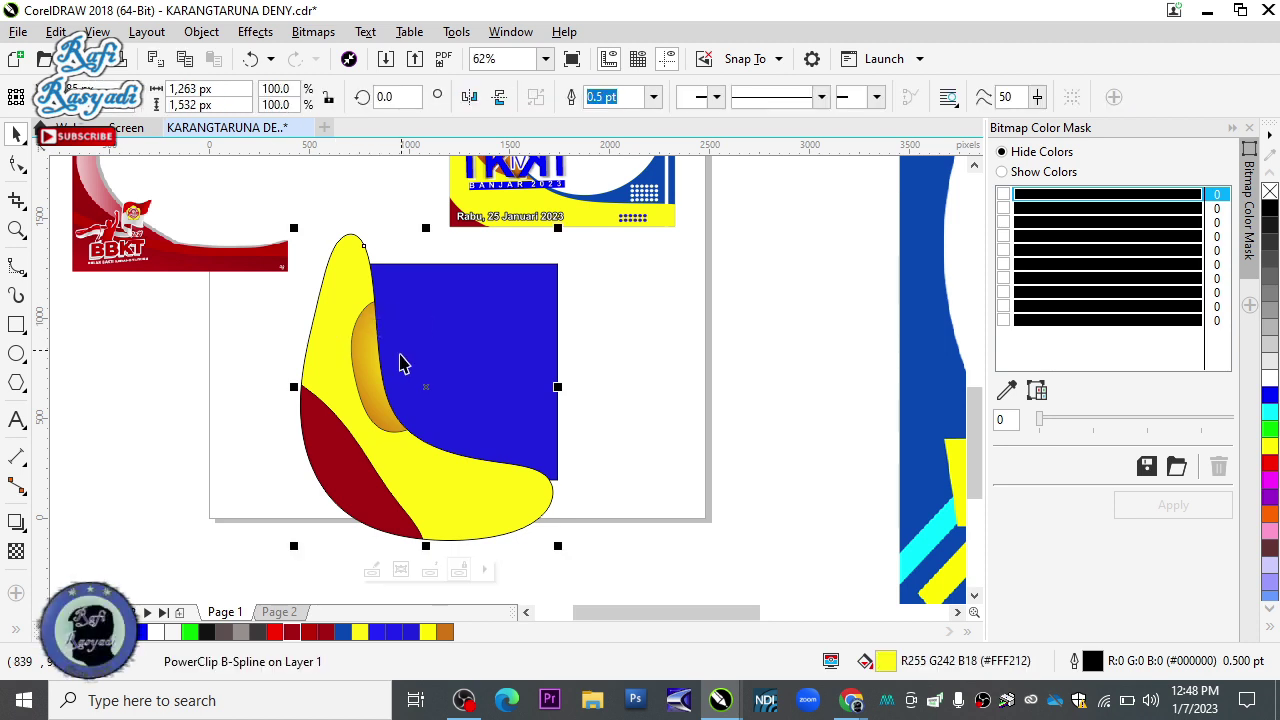
key("Escape")
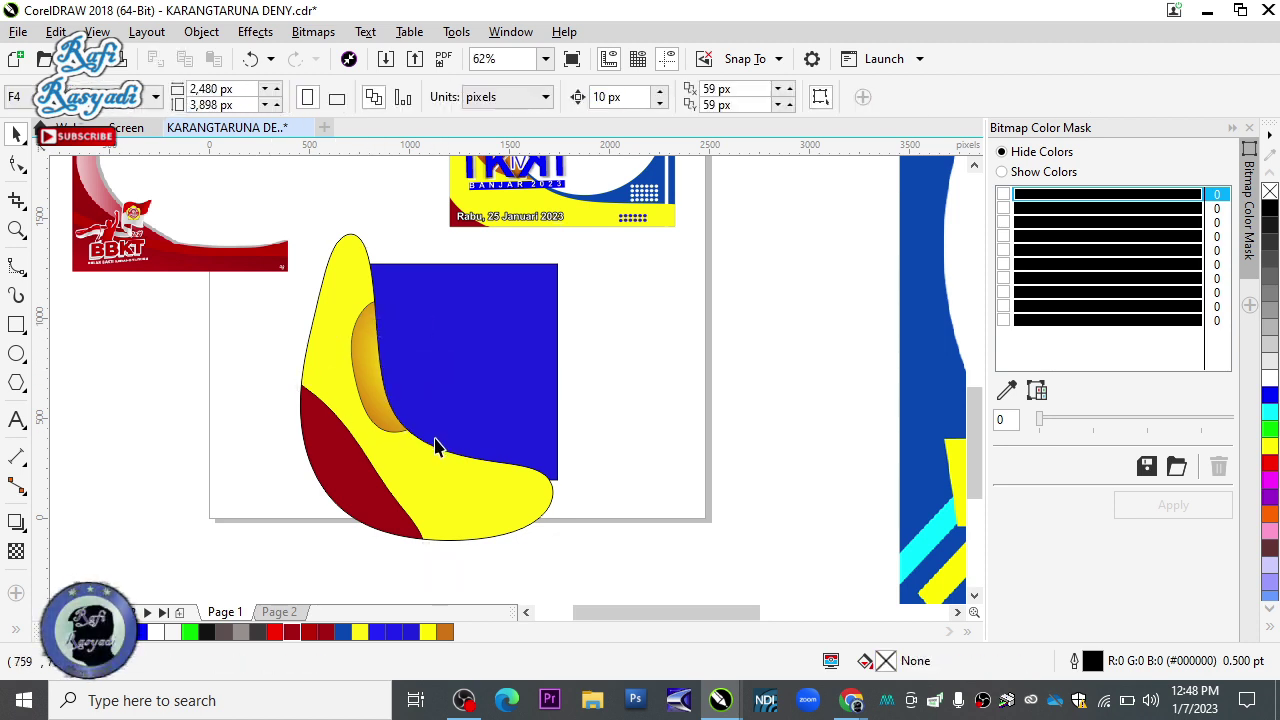
Move the yellow shape down and to the left of the blue square, and PowerClip it inside the square
left_click(361, 421)
left_click_drag(378, 421, 309, 478)
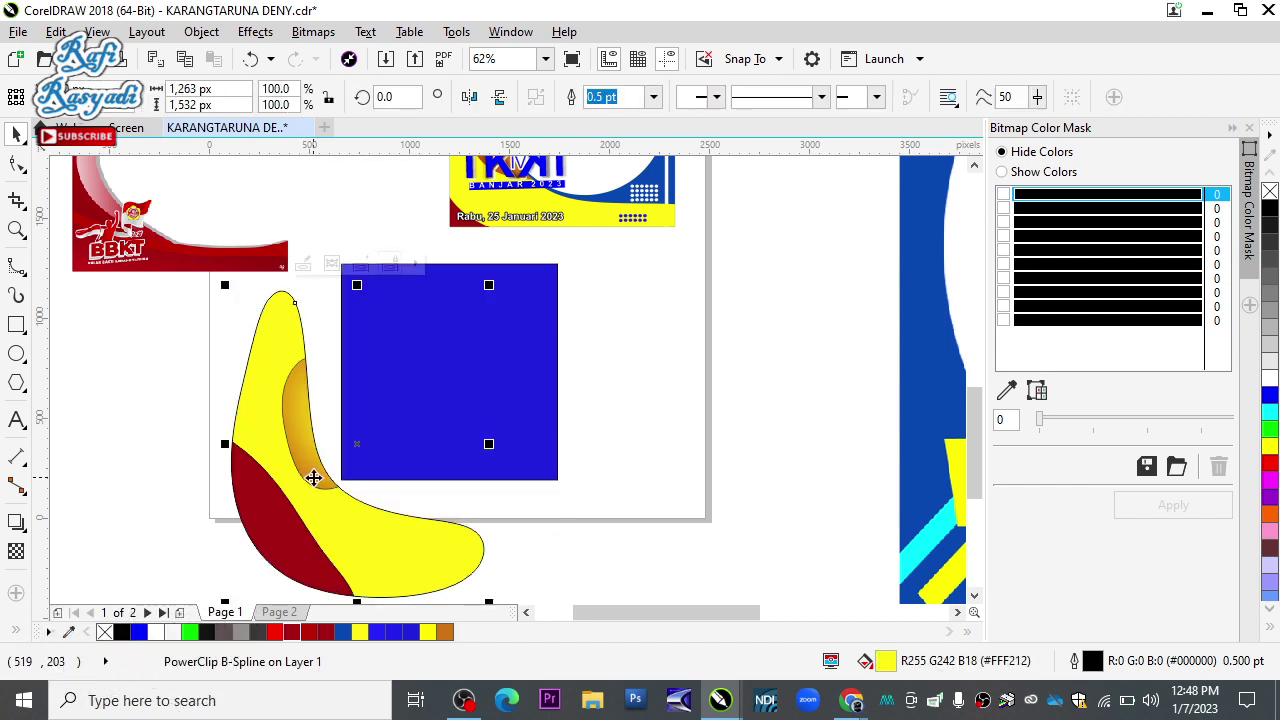
right_click(310, 478)
left_click(465, 54)
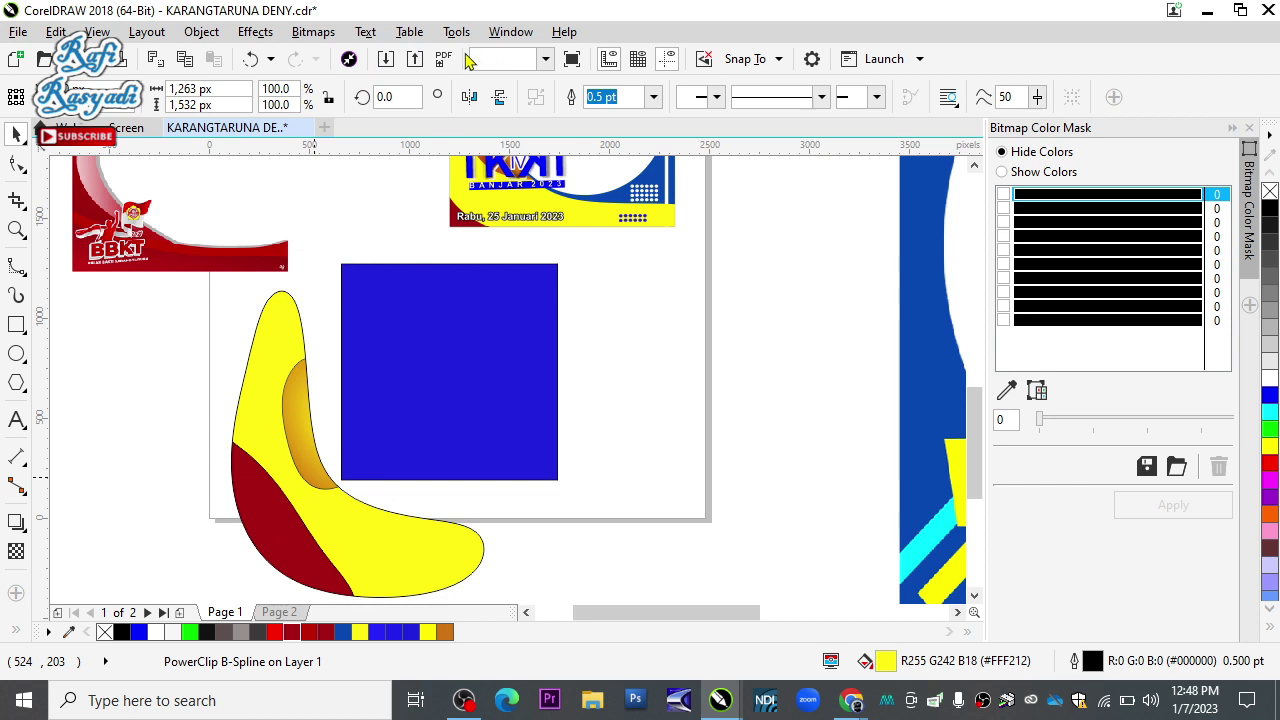
left_click(641, 346)
left_click_drag(643, 337, 616, 452)
left_click_drag(386, 489, 437, 422)
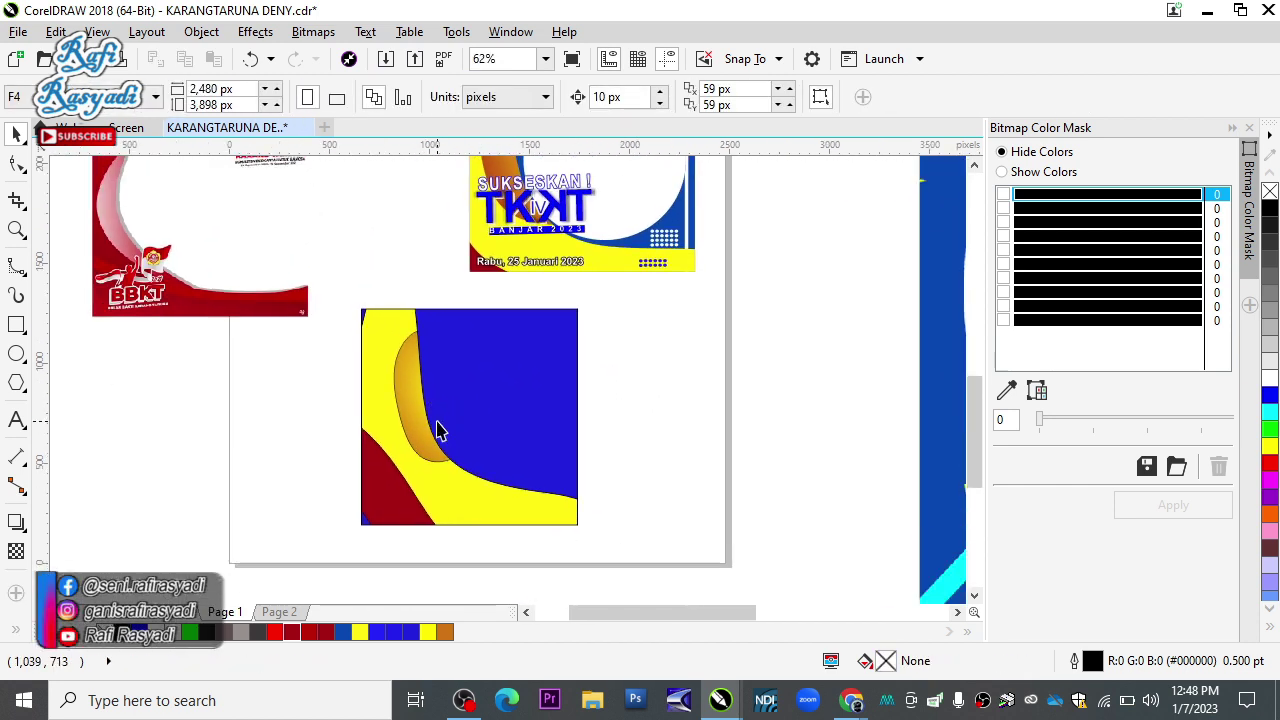
Edit the square's PowerClip contents, move the yellow shape left so its tip meets the square's right edge, and finish editing
left_click(438, 430)
left_click(414, 551)
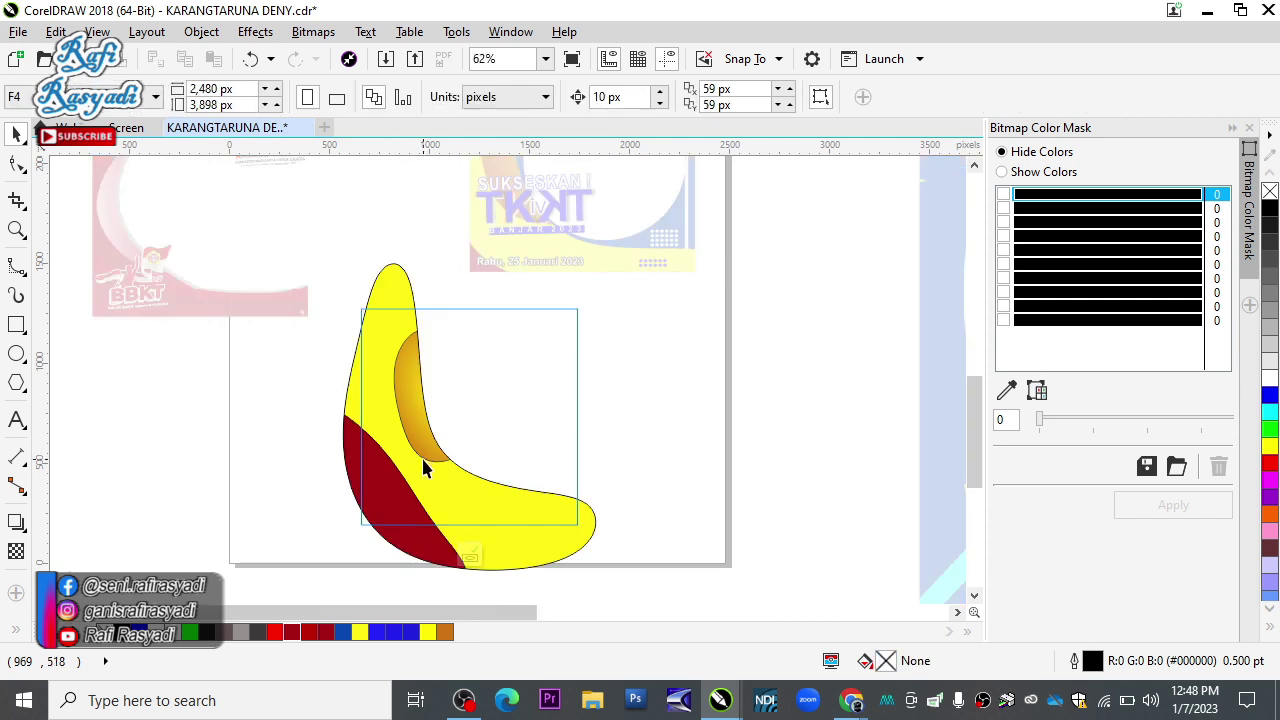
left_click(424, 468)
left_click_drag(429, 486, 414, 494)
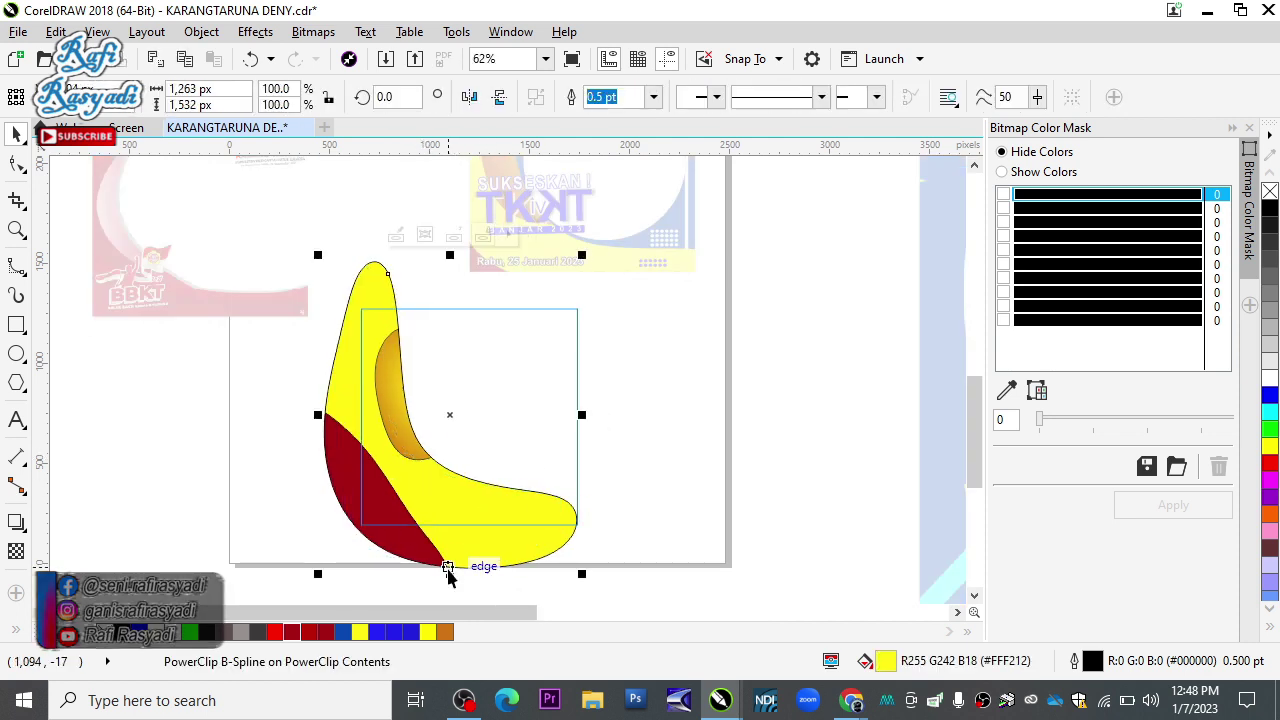
left_click(481, 587)
left_click(470, 553)
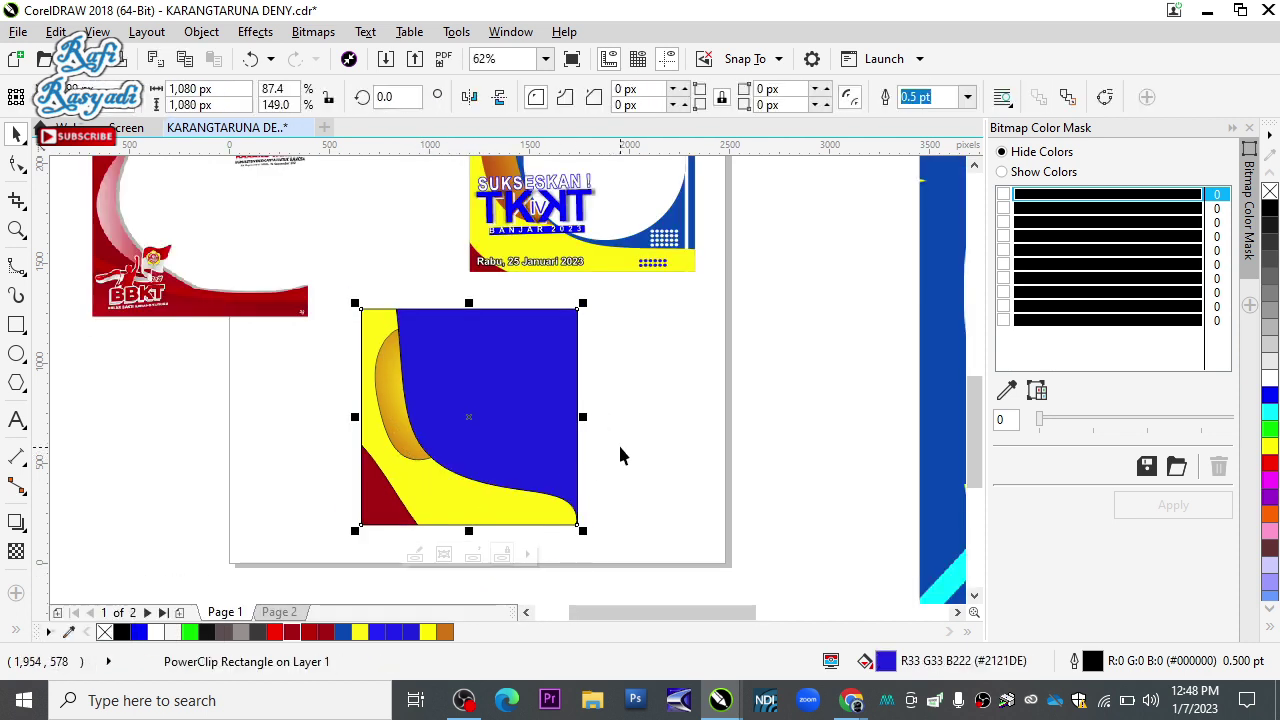
Remove the outline from the blue square and deselect it
left_click_drag(631, 408, 593, 444)
left_click_drag(468, 452, 487, 417)
left_click_drag(547, 324, 543, 371)
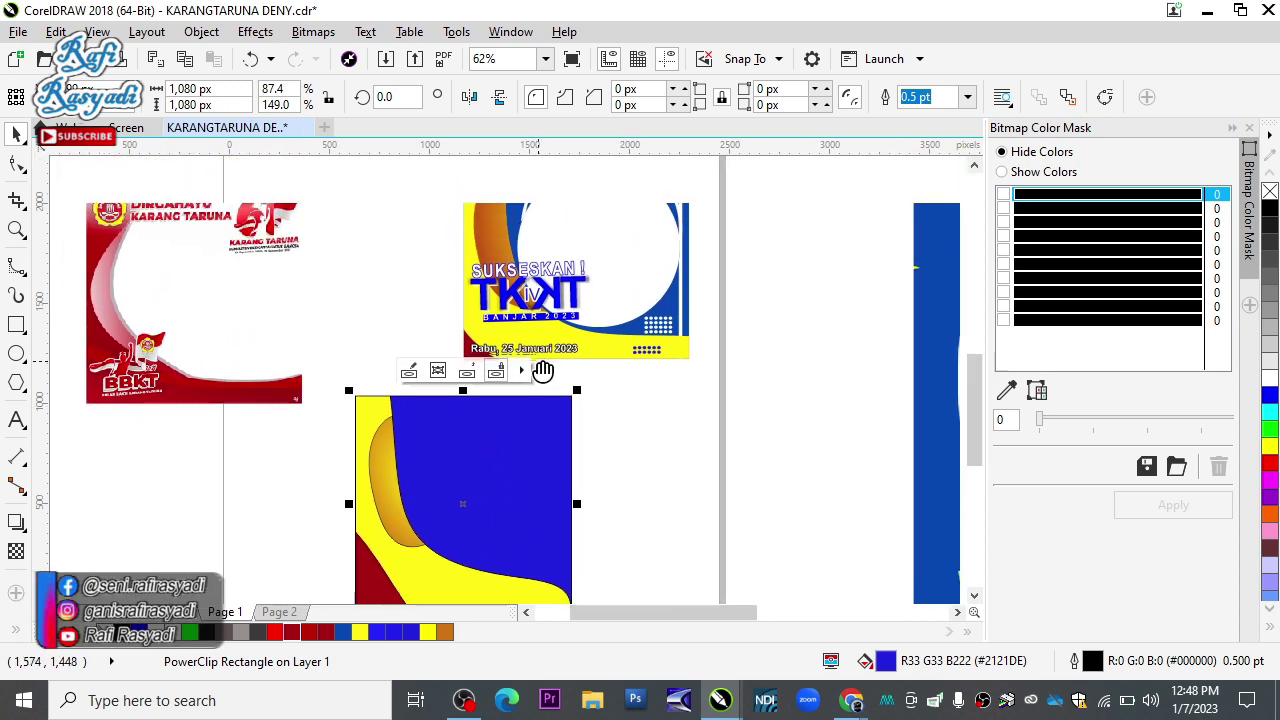
left_click(451, 271)
left_click_drag(470, 506, 531, 416)
left_click(469, 495)
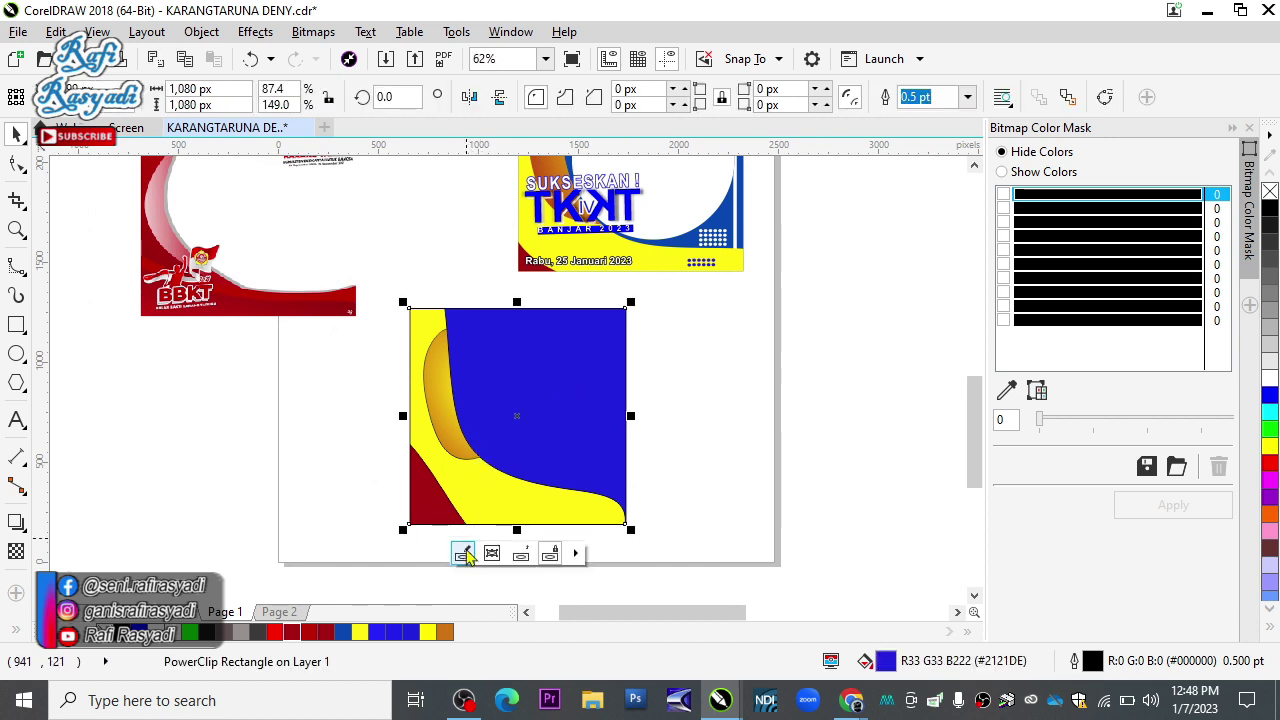
right_click(1270, 192)
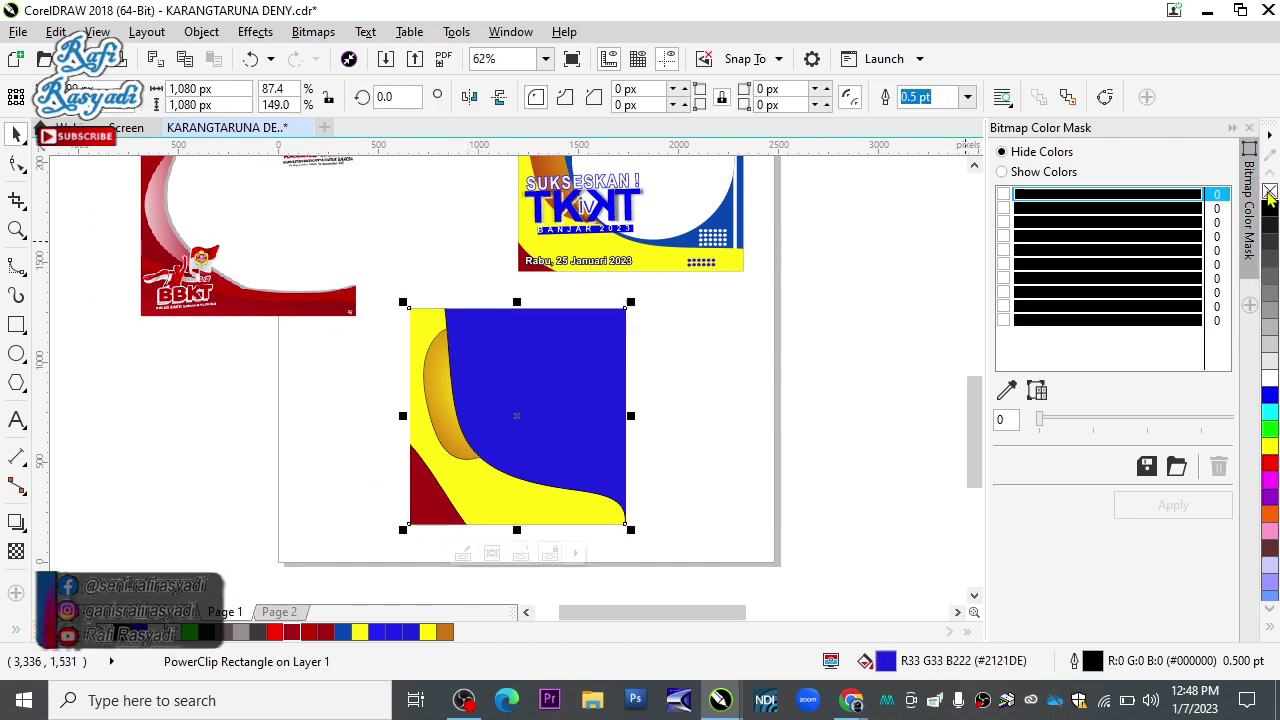
left_click(738, 419)
Open the blue square's PowerClip contents and remove the yellow shape's outline
left_click(483, 511)
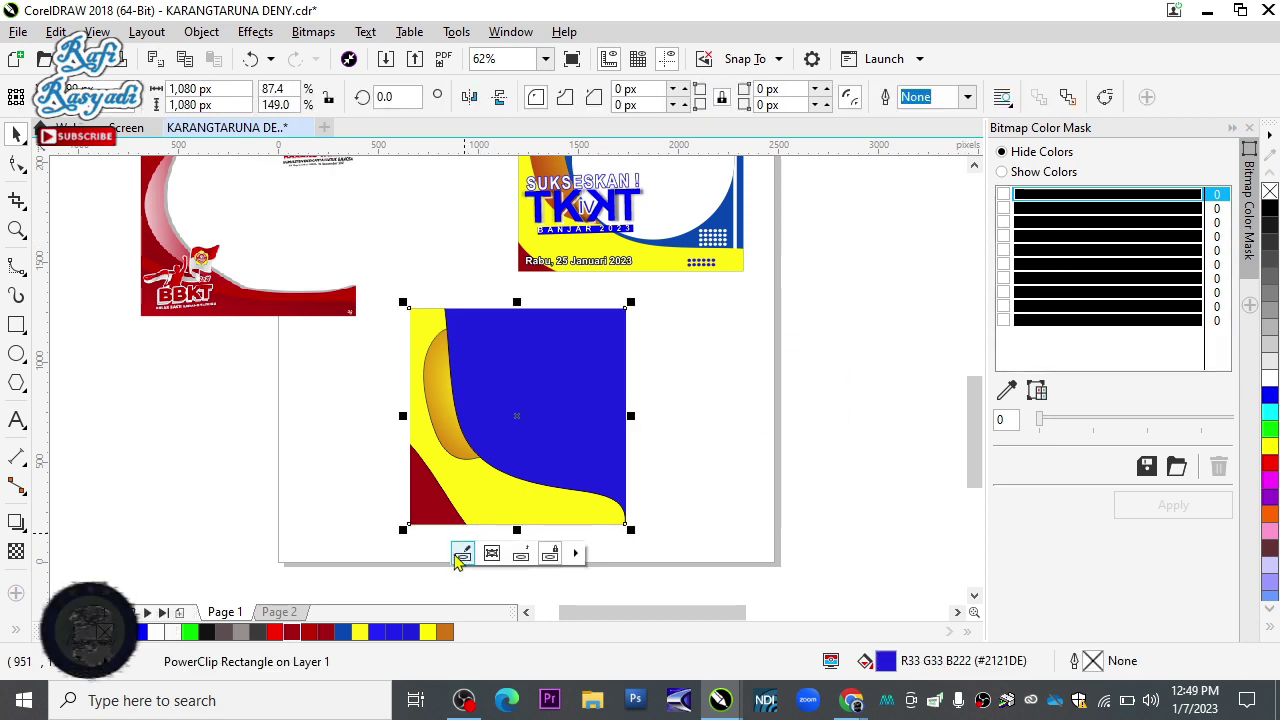
left_click(460, 552)
left_click(405, 322)
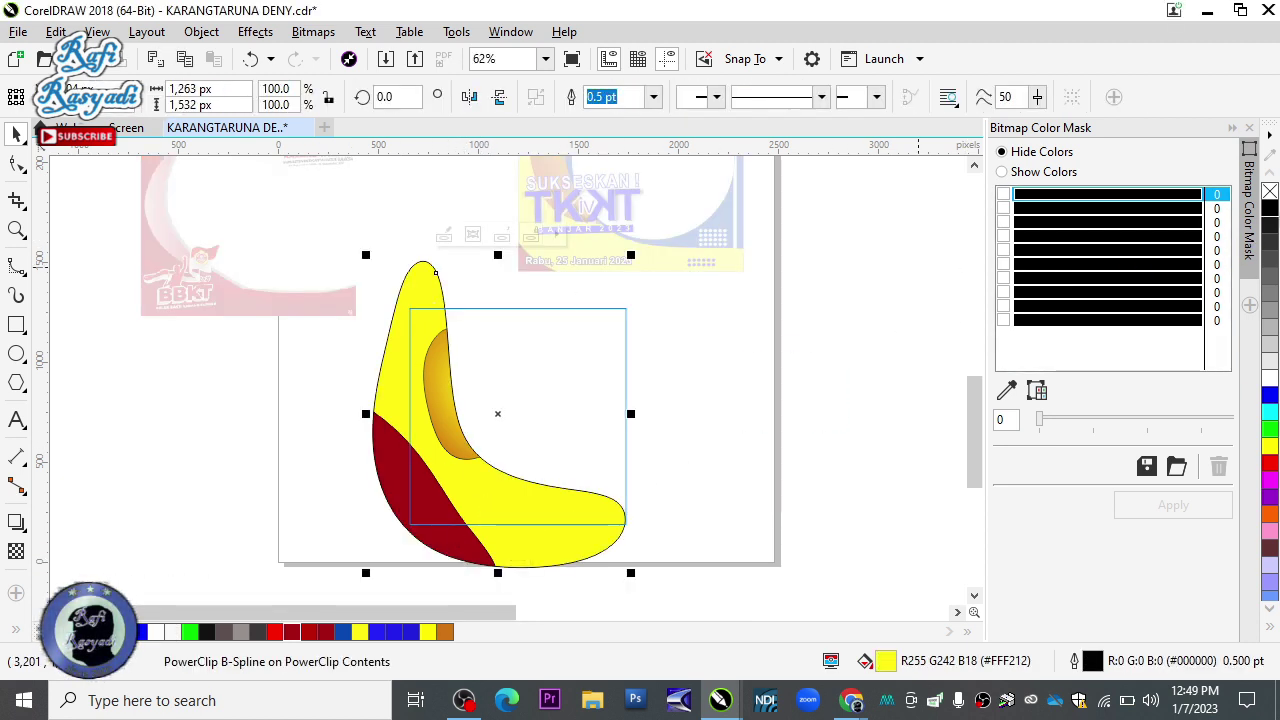
right_click(1270, 193)
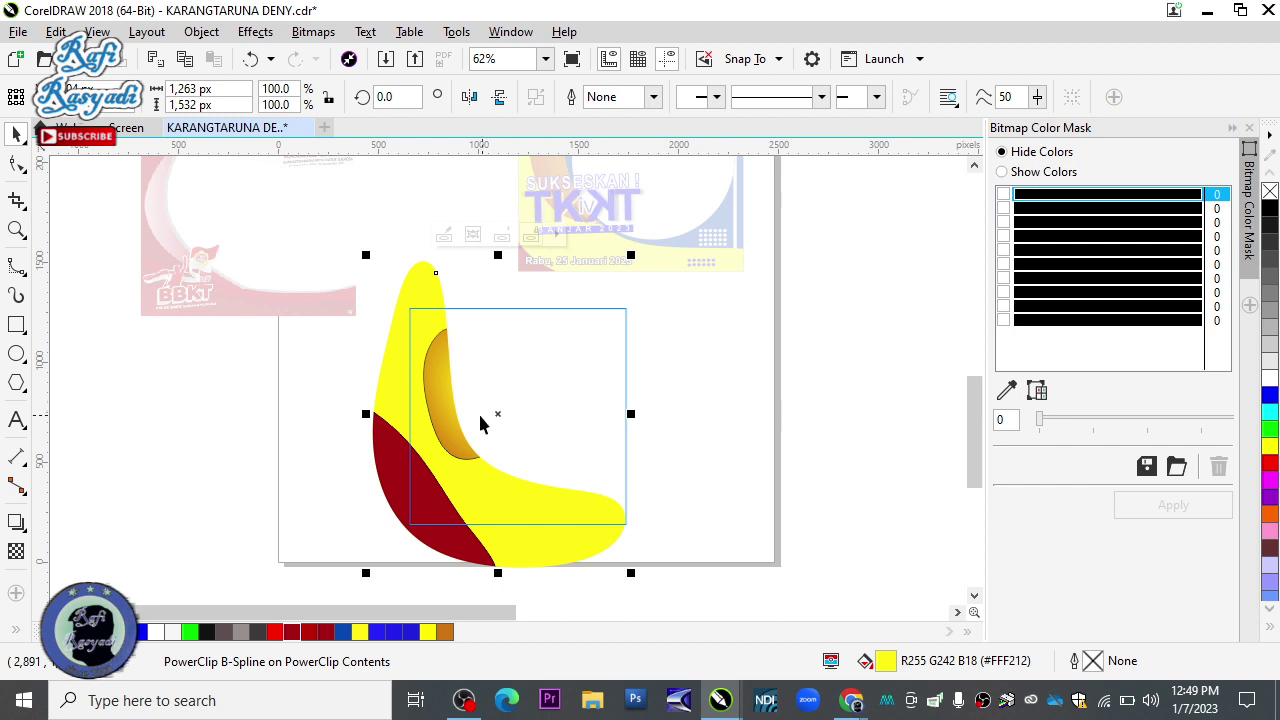
Open the yellow shape's PowerClip contents and remove the outlines from the orange gradient shape and the dark red shape
left_click(491, 505)
left_click_drag(494, 525, 522, 411)
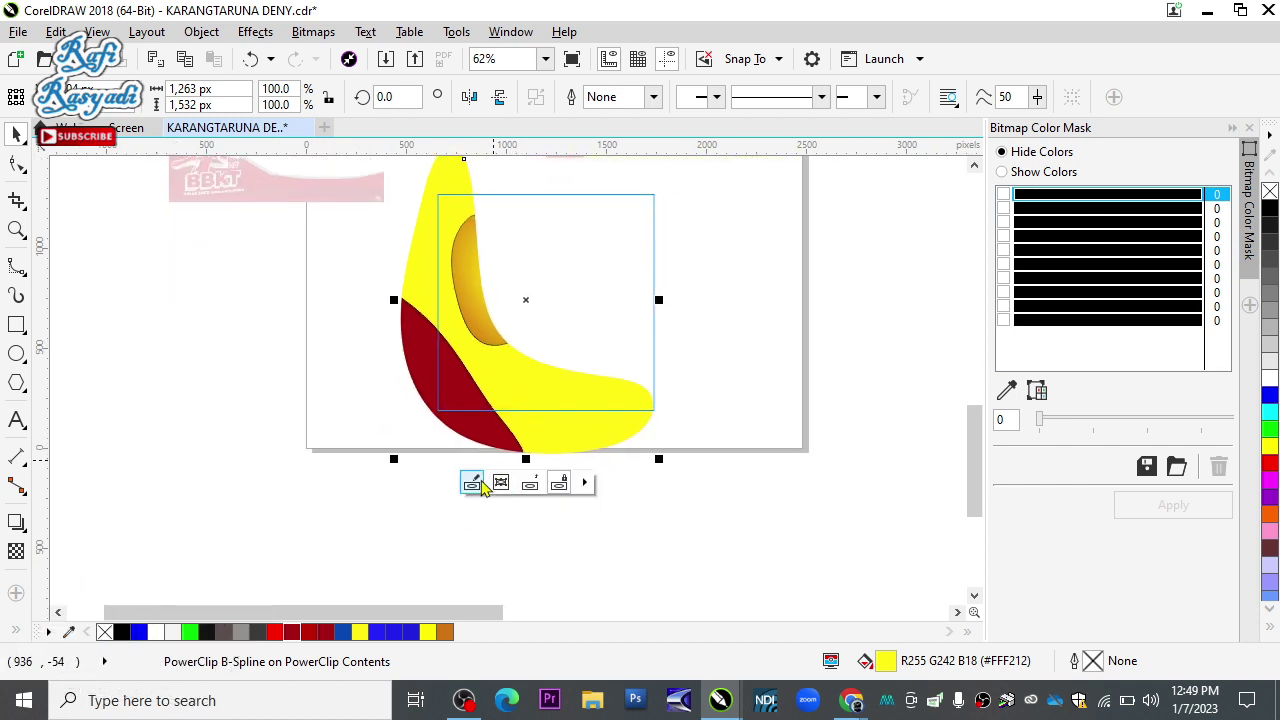
left_click(472, 483)
left_click(500, 289)
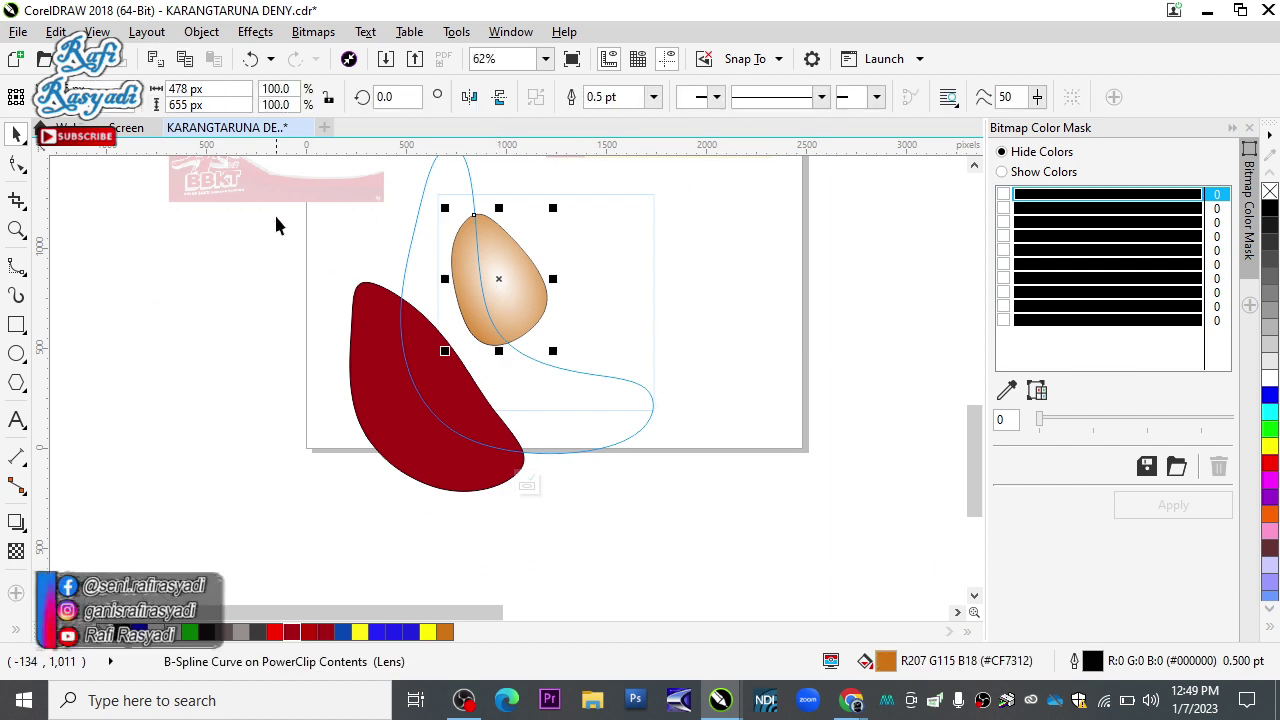
left_click(398, 452)
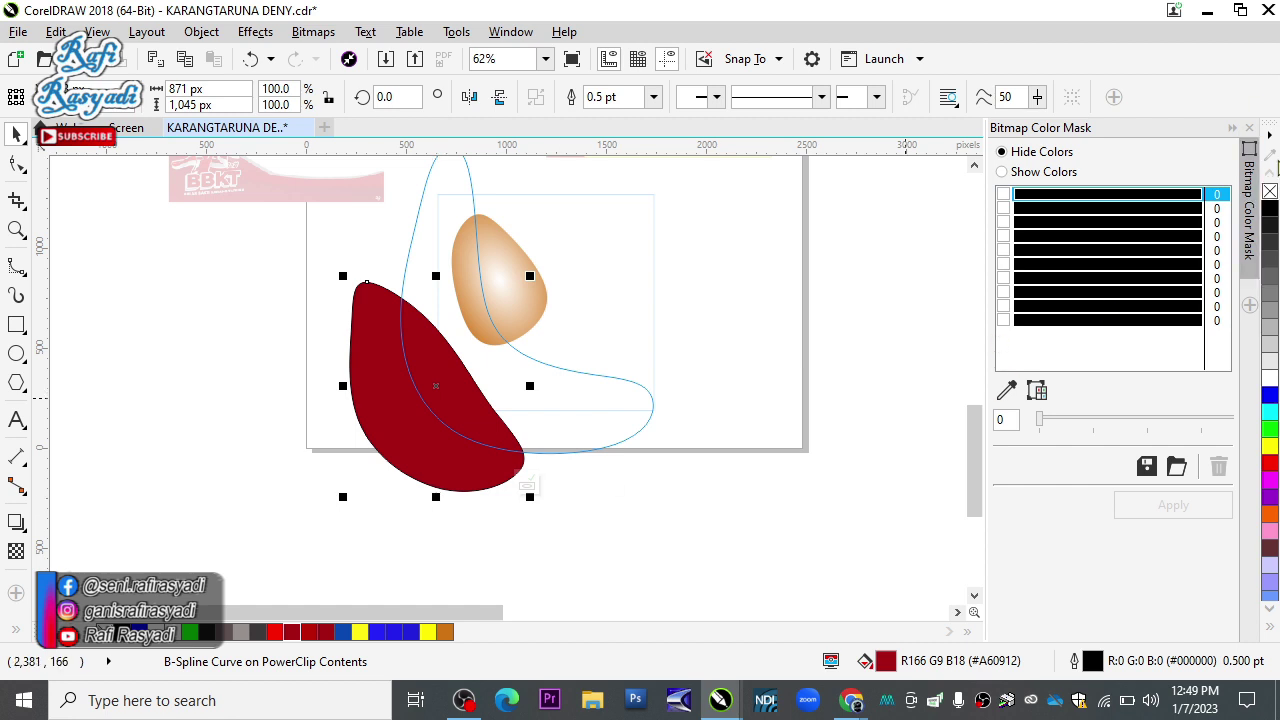
left_click(716, 349)
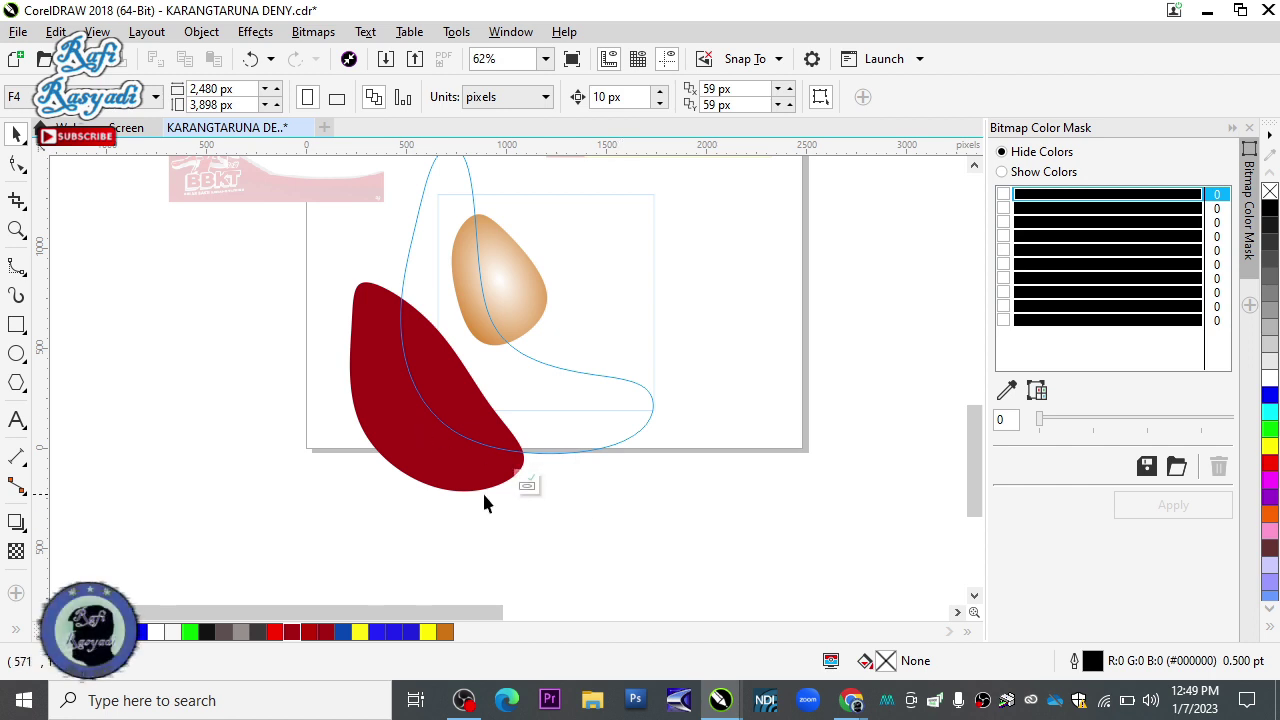
Finish editing the yellow shape's and the square's PowerClip contents, and deselect the square
left_click(527, 484)
left_click(702, 401)
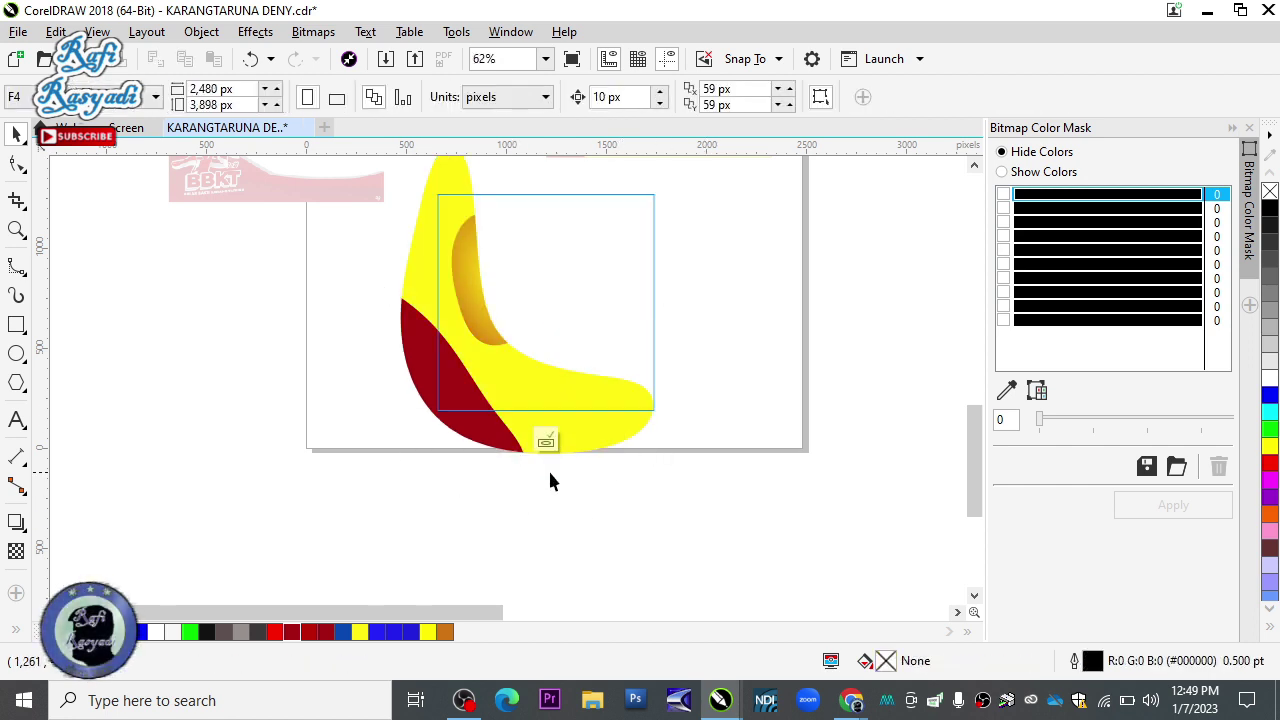
left_click(546, 441)
scroll(670, 430, "down", 2)
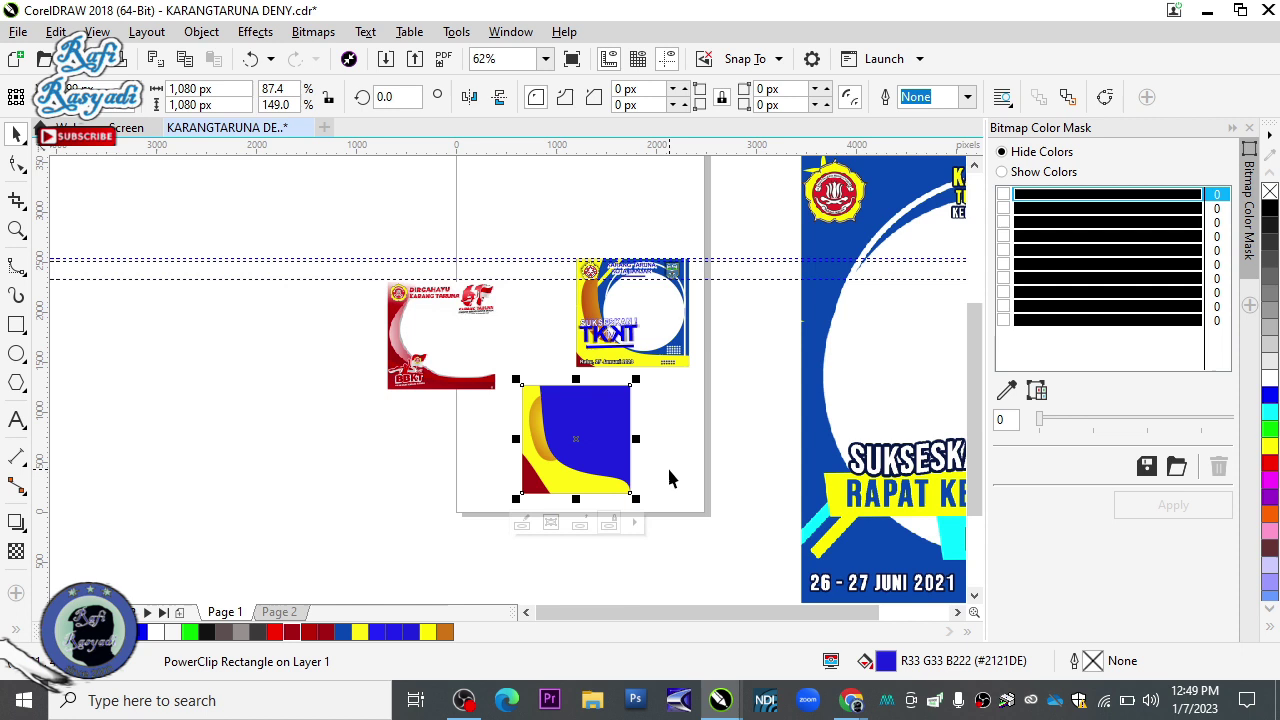
left_click(634, 449)
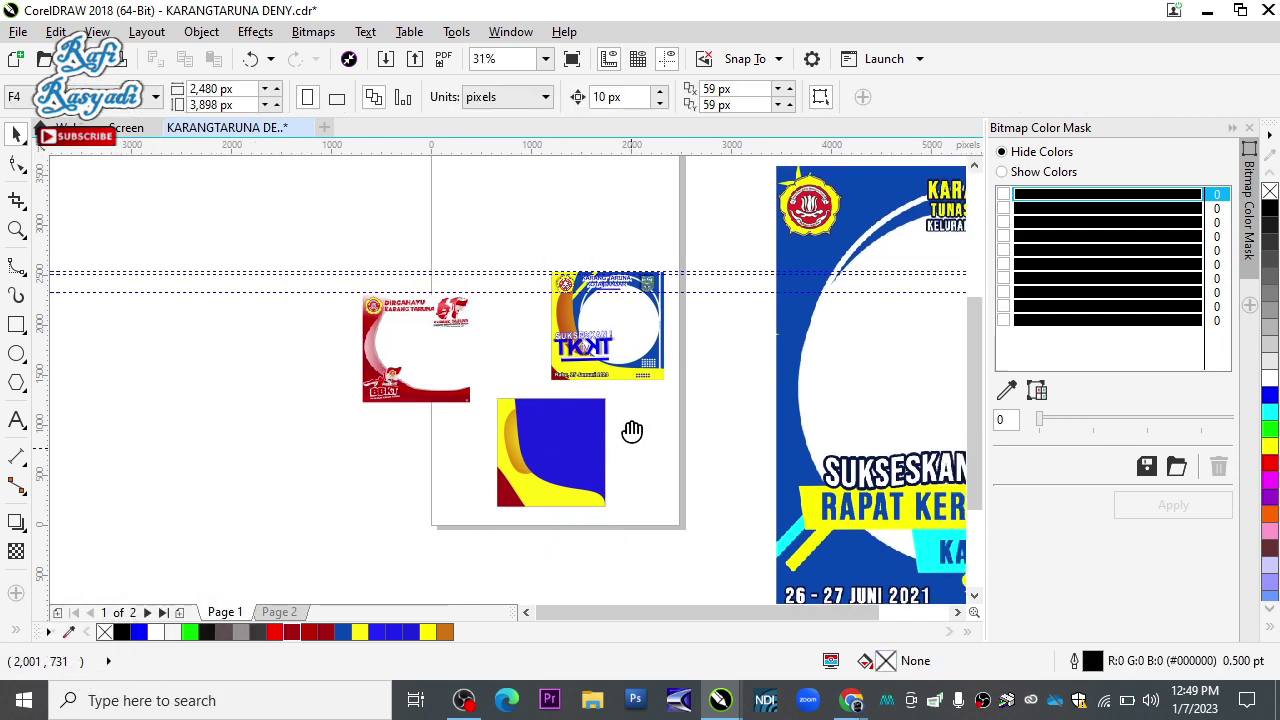
Draw an ellipse about 725 × 765 px in the blue area and nudge it left and up beside the yellow curve
scroll(575, 423, "up", 2)
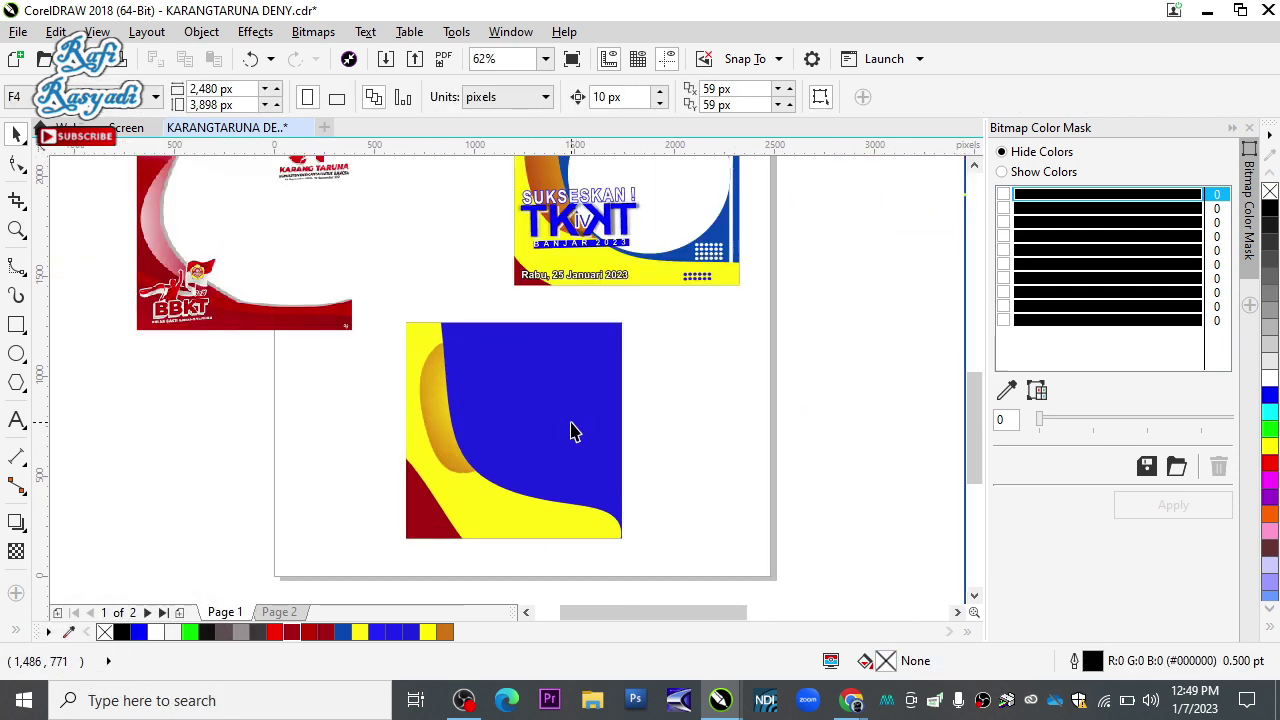
left_click(20, 352)
left_click_drag(471, 340, 617, 493)
mouse_move(543, 415)
left_mouse_down()
mouse_move(527, 404)
mouse_move(533, 414)
left_mouse_up()
key("Left")
key("Up")
key("Up")
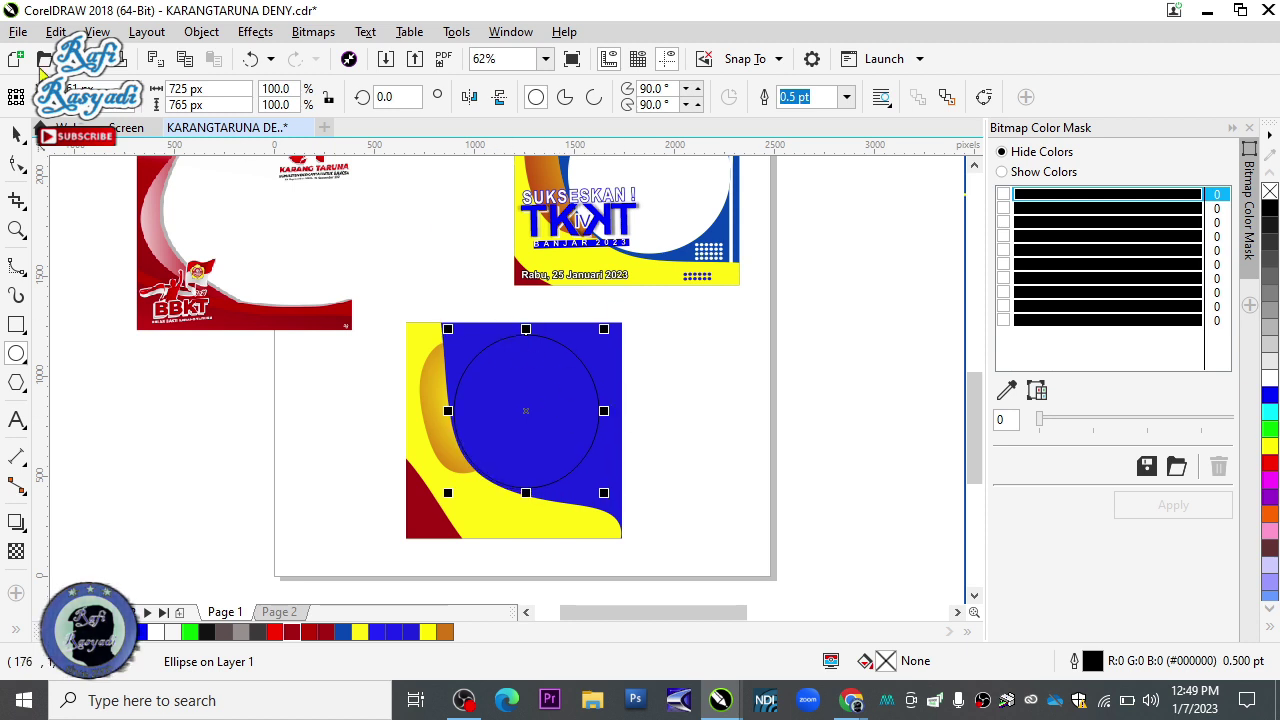
left_click(18, 136)
left_click(319, 420)
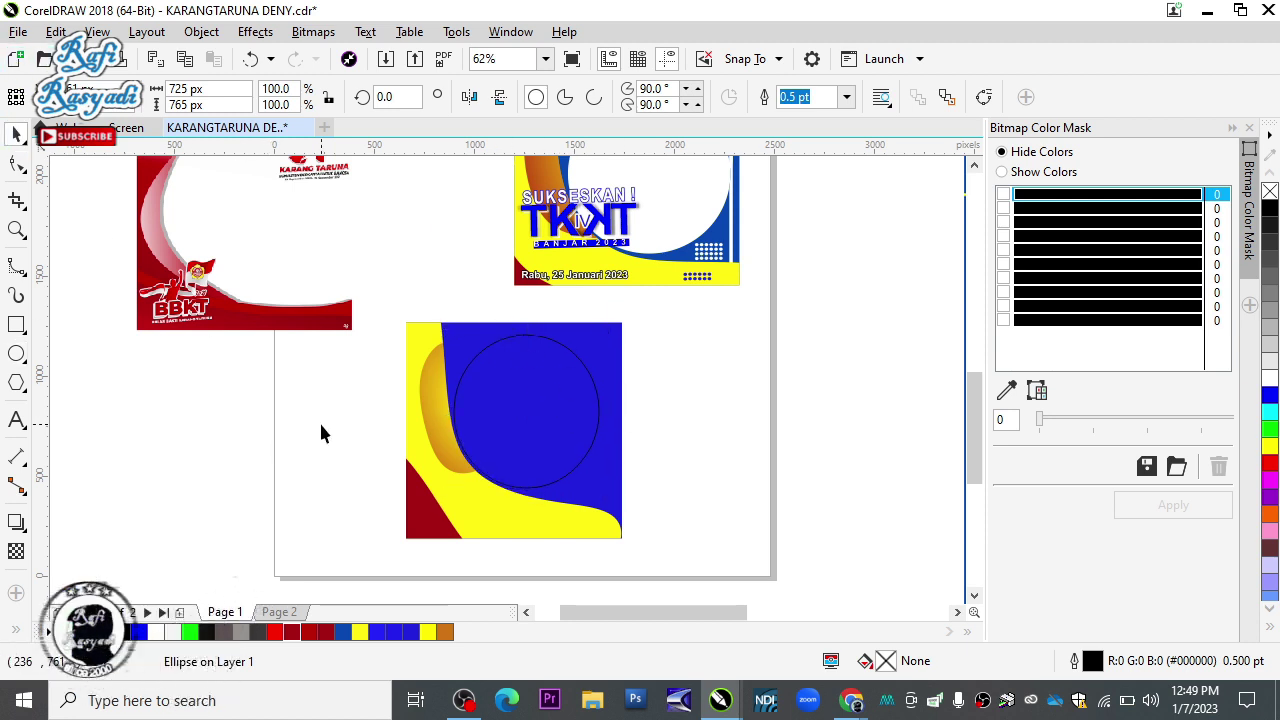
Cut the ellipse out of the square to leave a see-through photo opening, and deselect the frame
left_click_drag(676, 380, 450, 337)
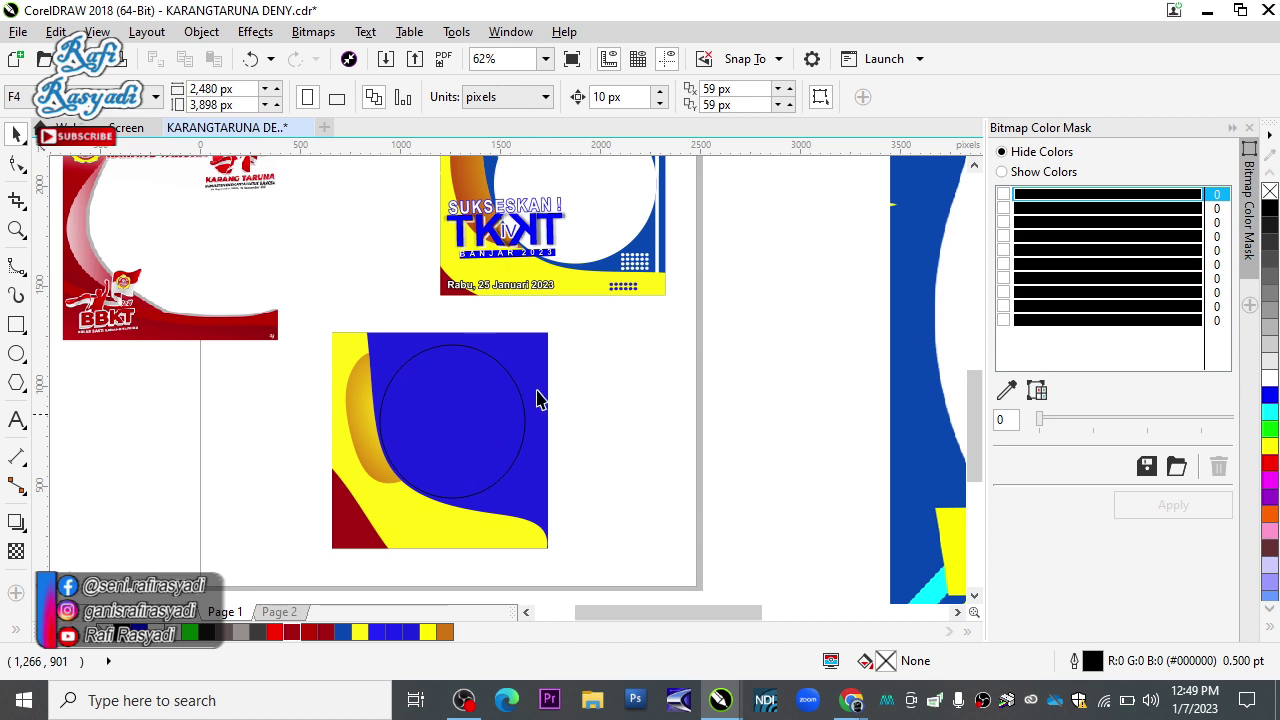
left_click_drag(567, 437, 506, 437)
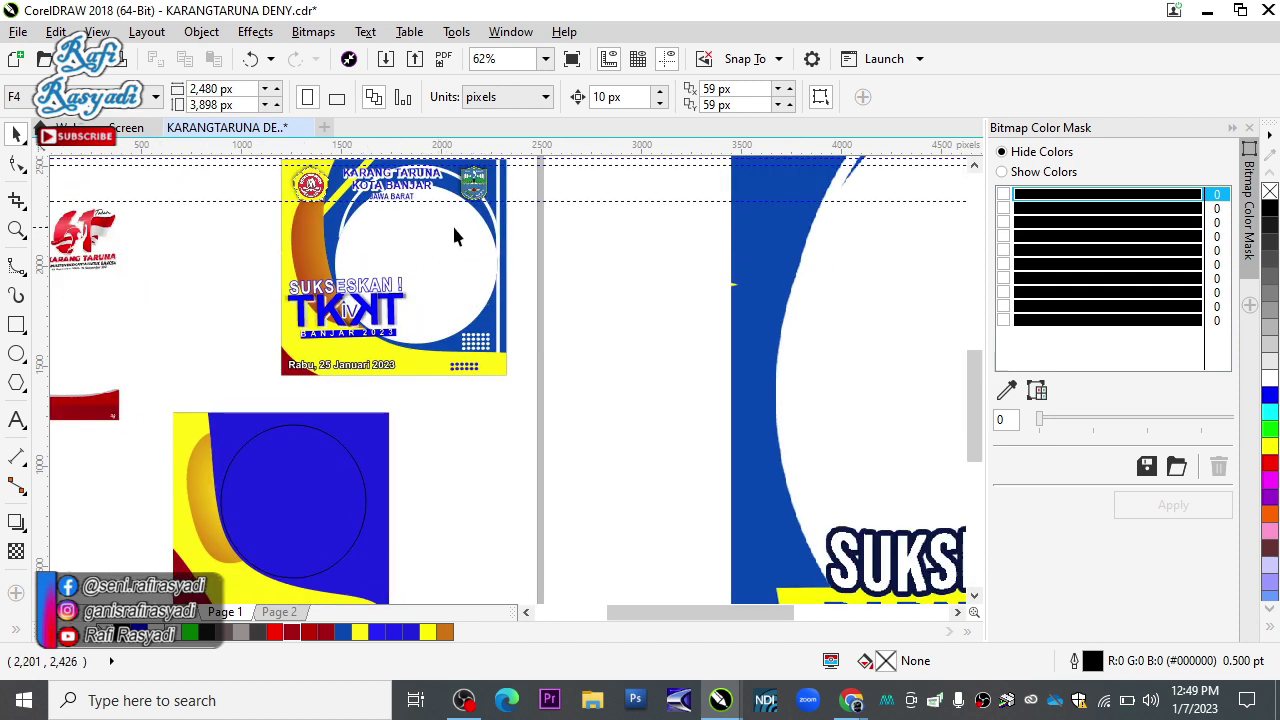
left_click_drag(303, 522, 454, 462)
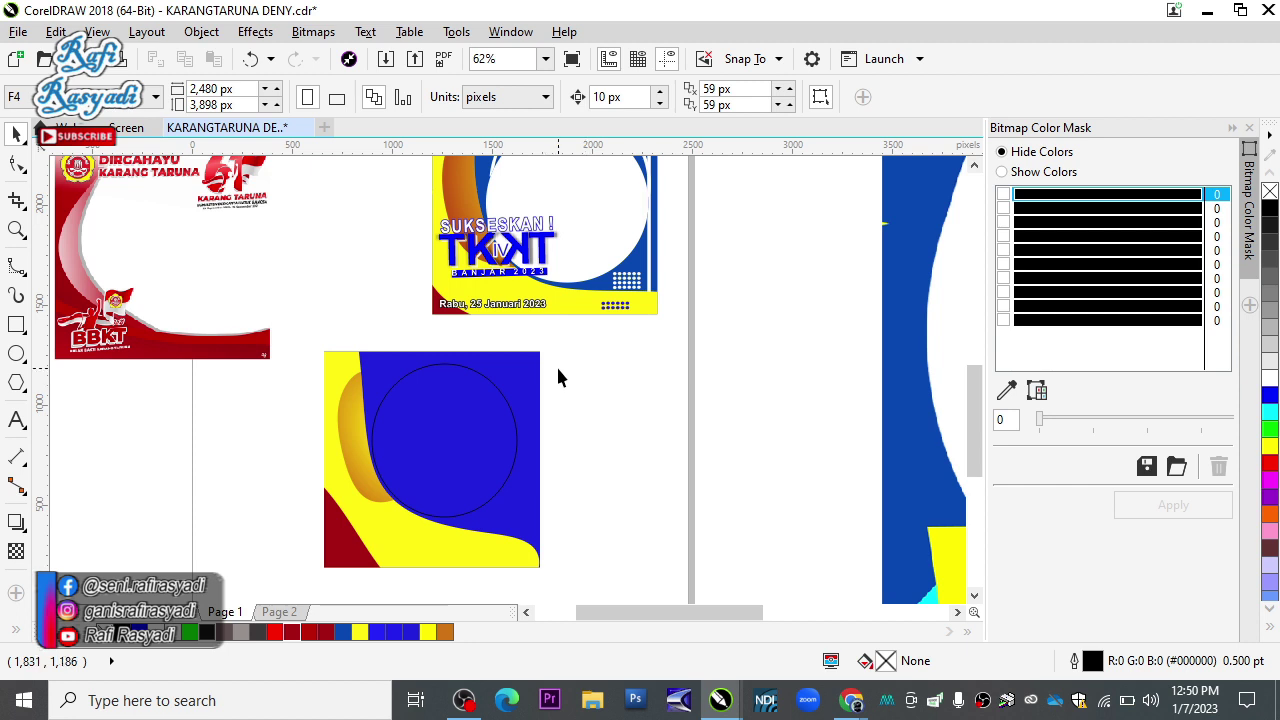
left_click_drag(503, 434, 522, 400)
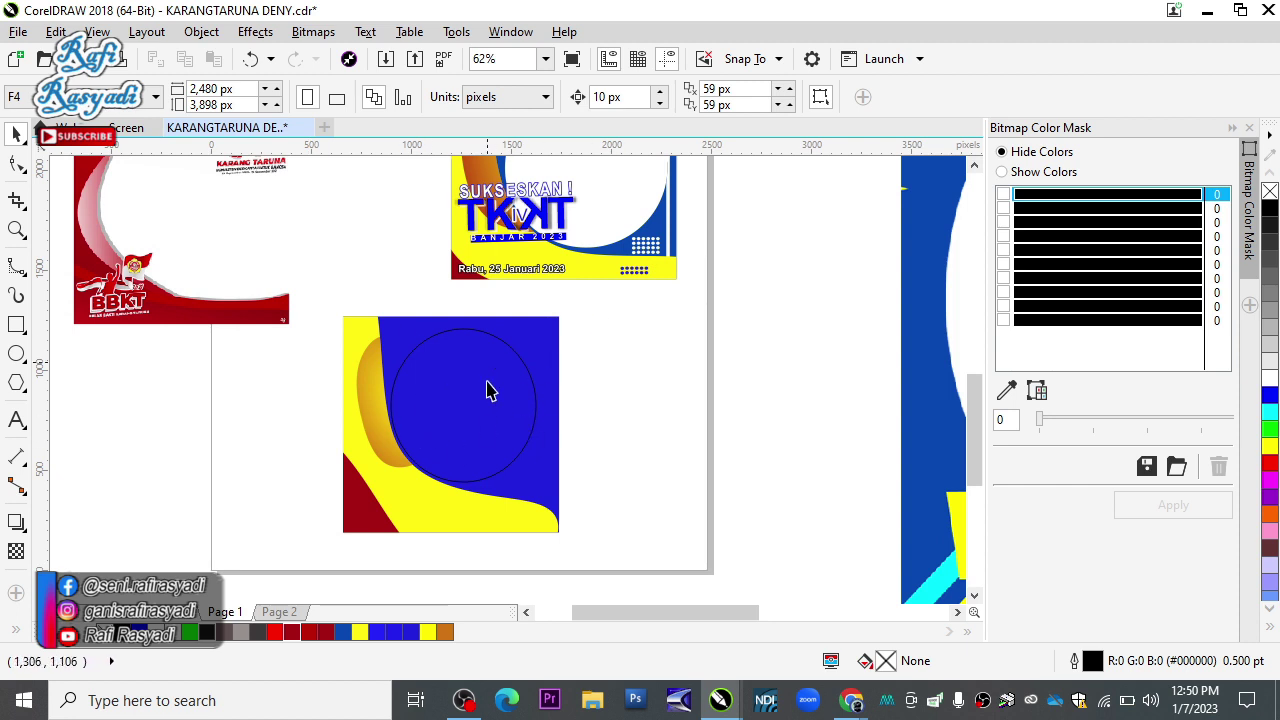
left_click_drag(437, 393, 491, 409)
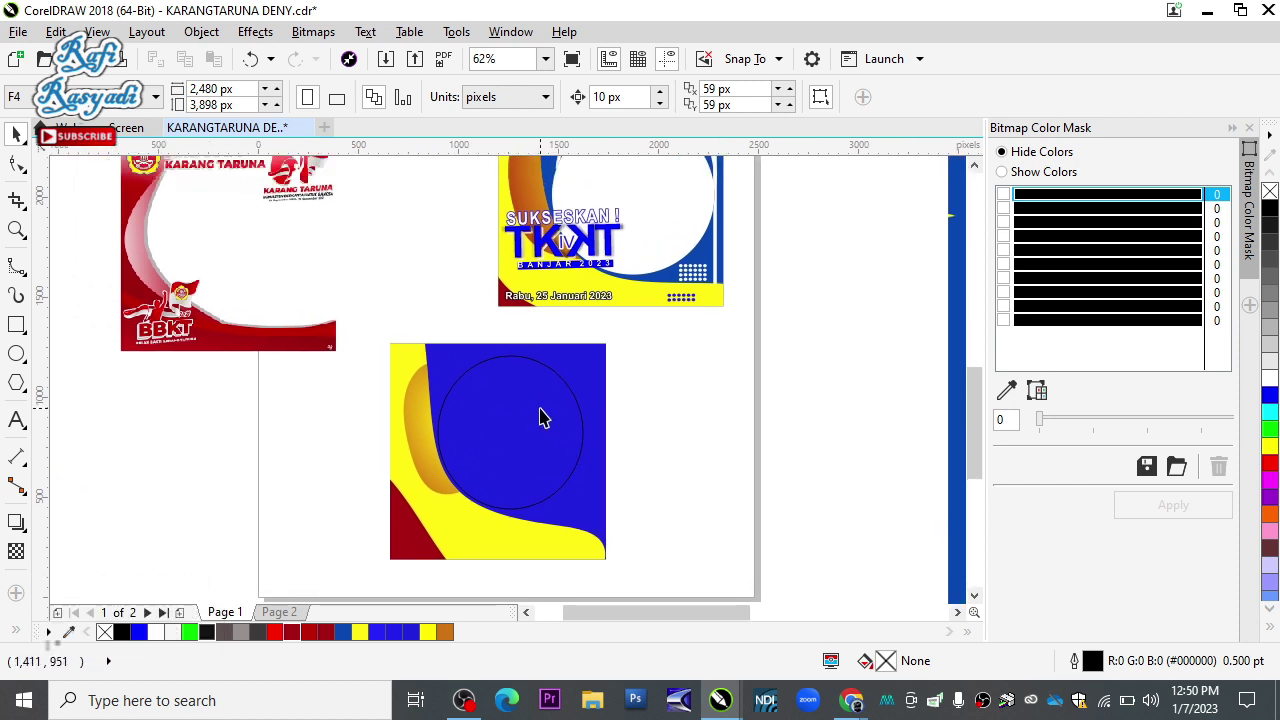
left_click(526, 418)
left_click(661, 393)
left_click(537, 430)
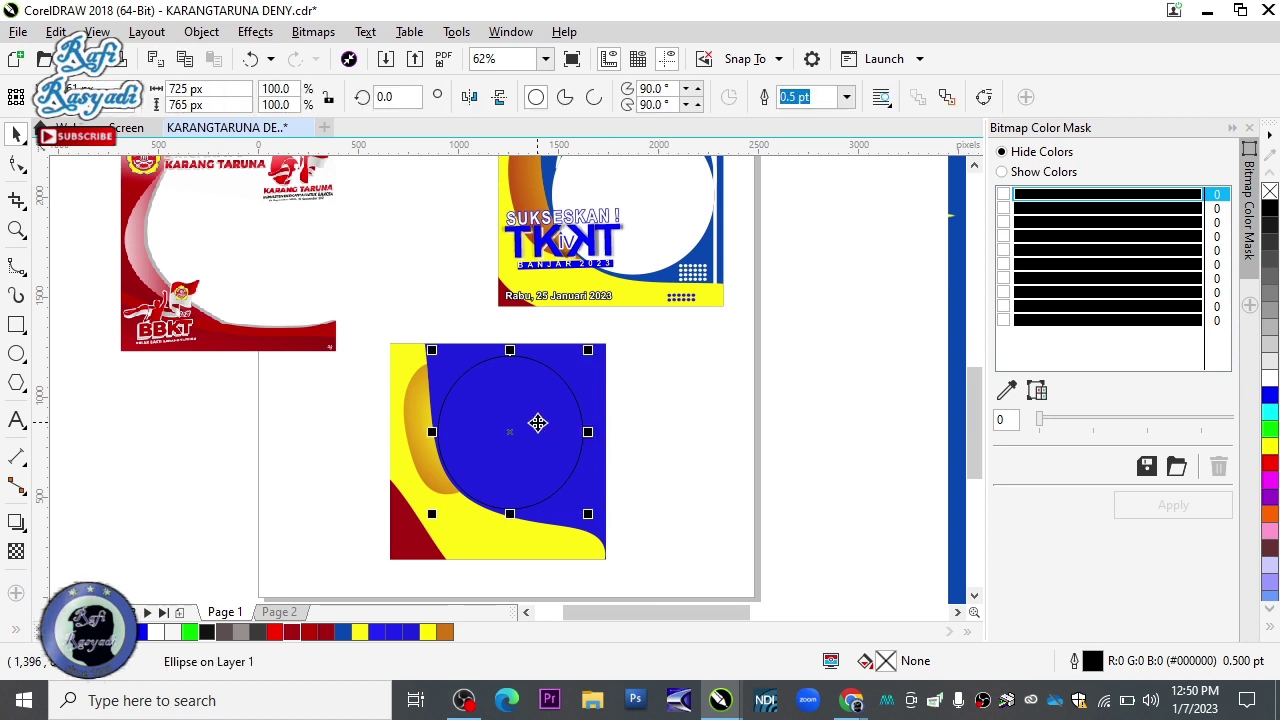
left_click(570, 540, "shift")
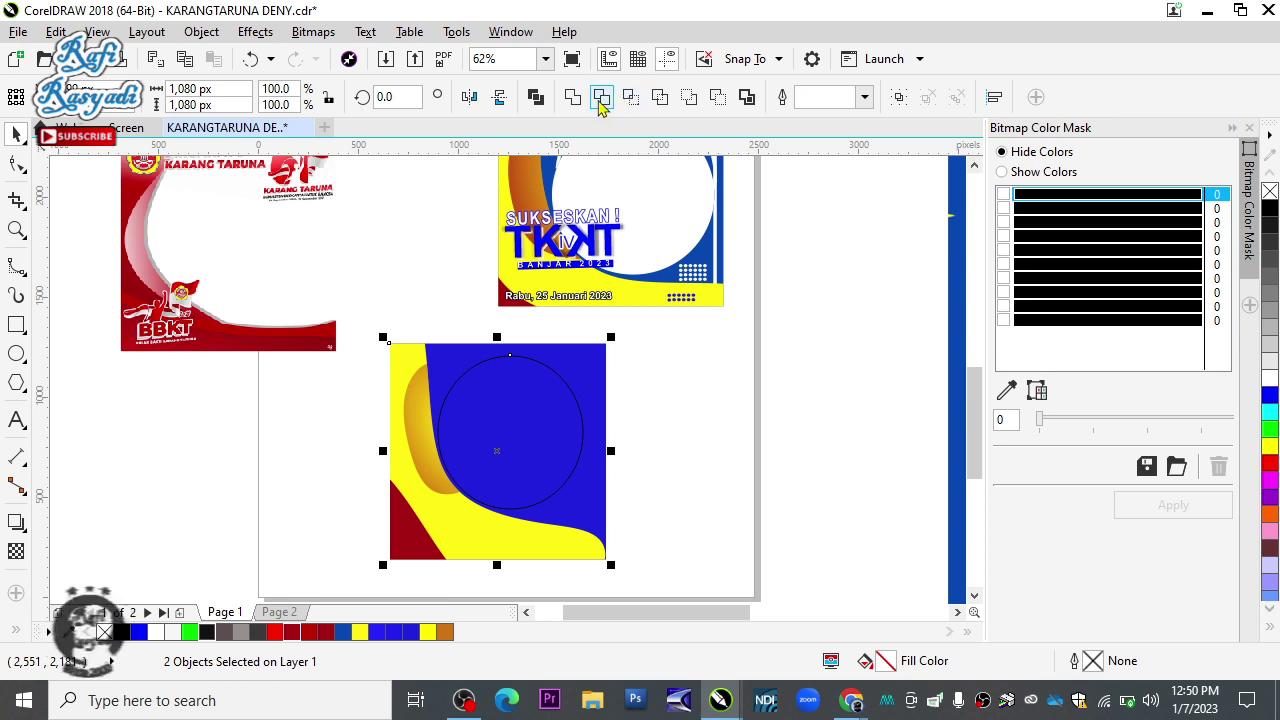
left_click(629, 98)
left_click(673, 480)
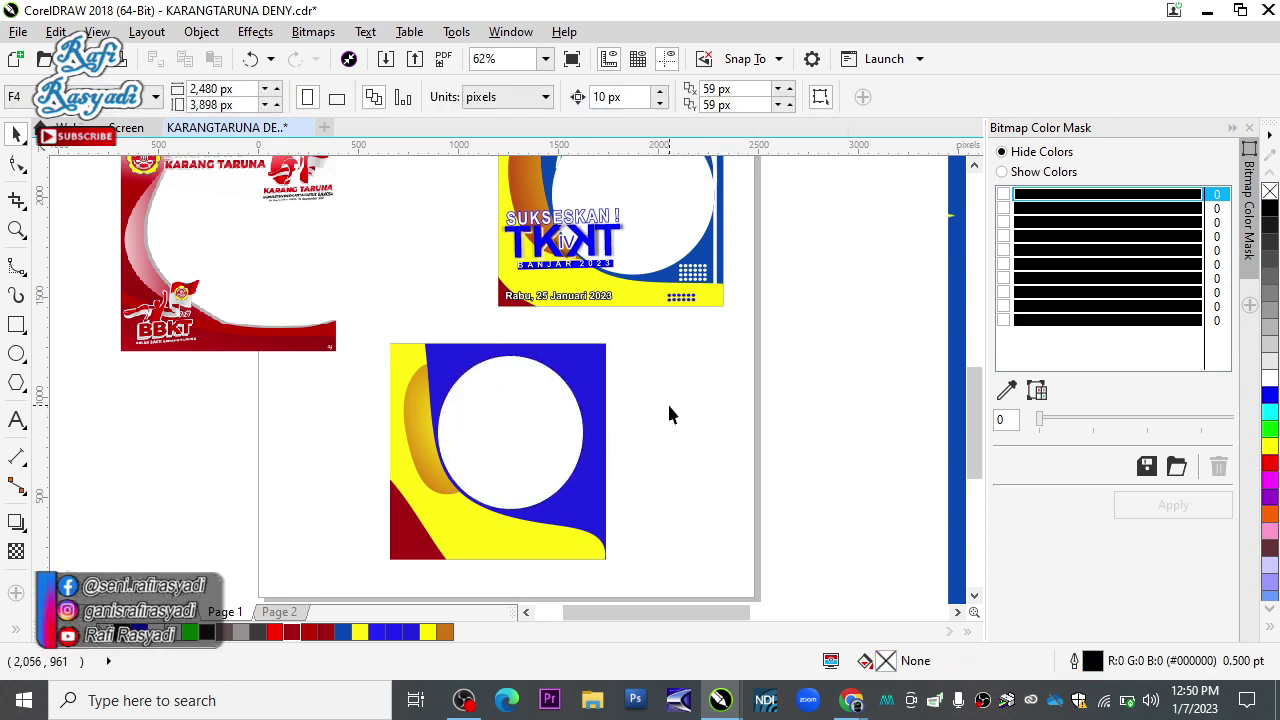
Move the cut-out frame around the page to check its opening, and set it down below the two reference designs
left_click_drag(675, 401, 735, 401)
left_click_drag(587, 416, 545, 461)
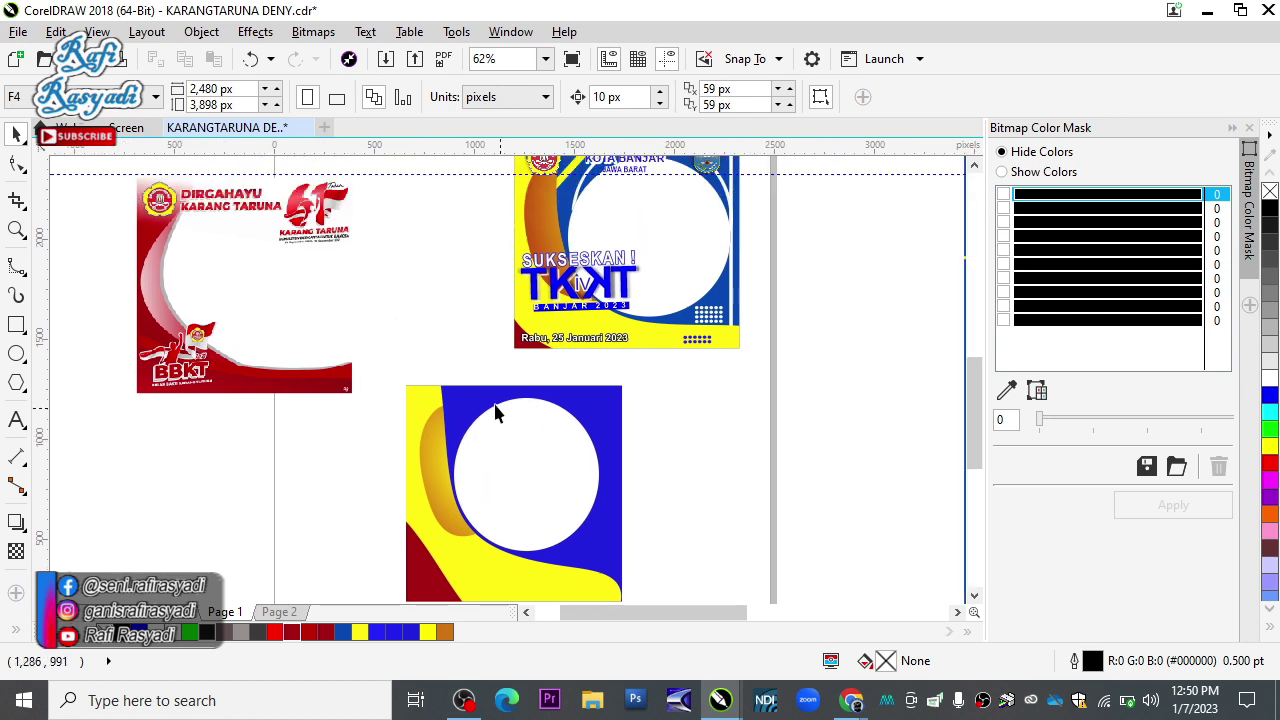
left_click_drag(462, 402, 252, 296)
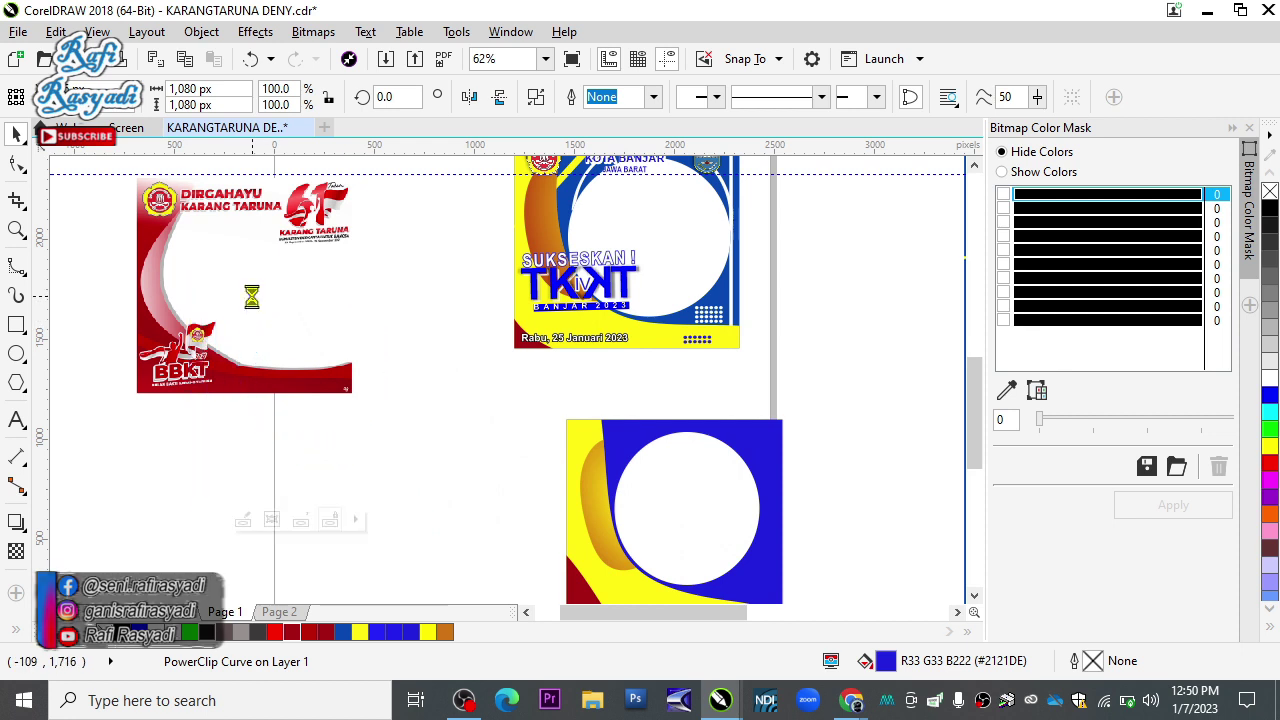
left_click_drag(251, 344, 709, 313)
left_click_drag(809, 383, 729, 339)
left_click_drag(608, 267, 520, 426)
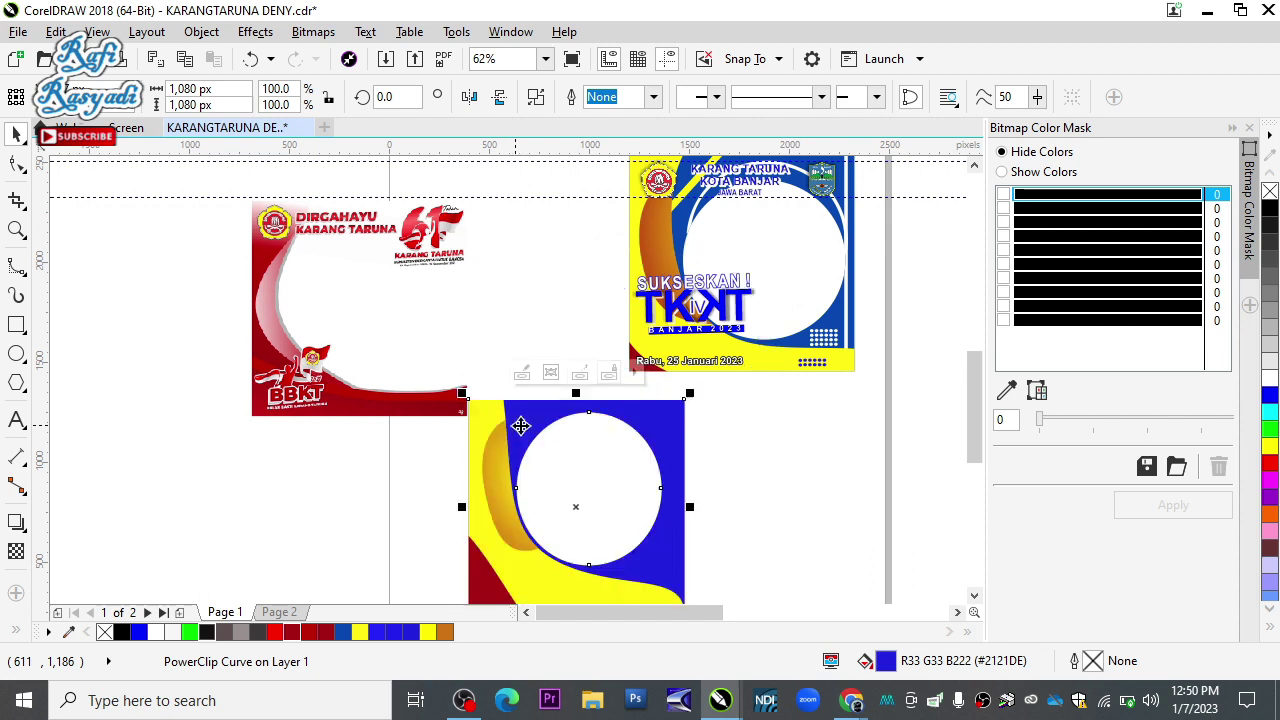
left_click(770, 412)
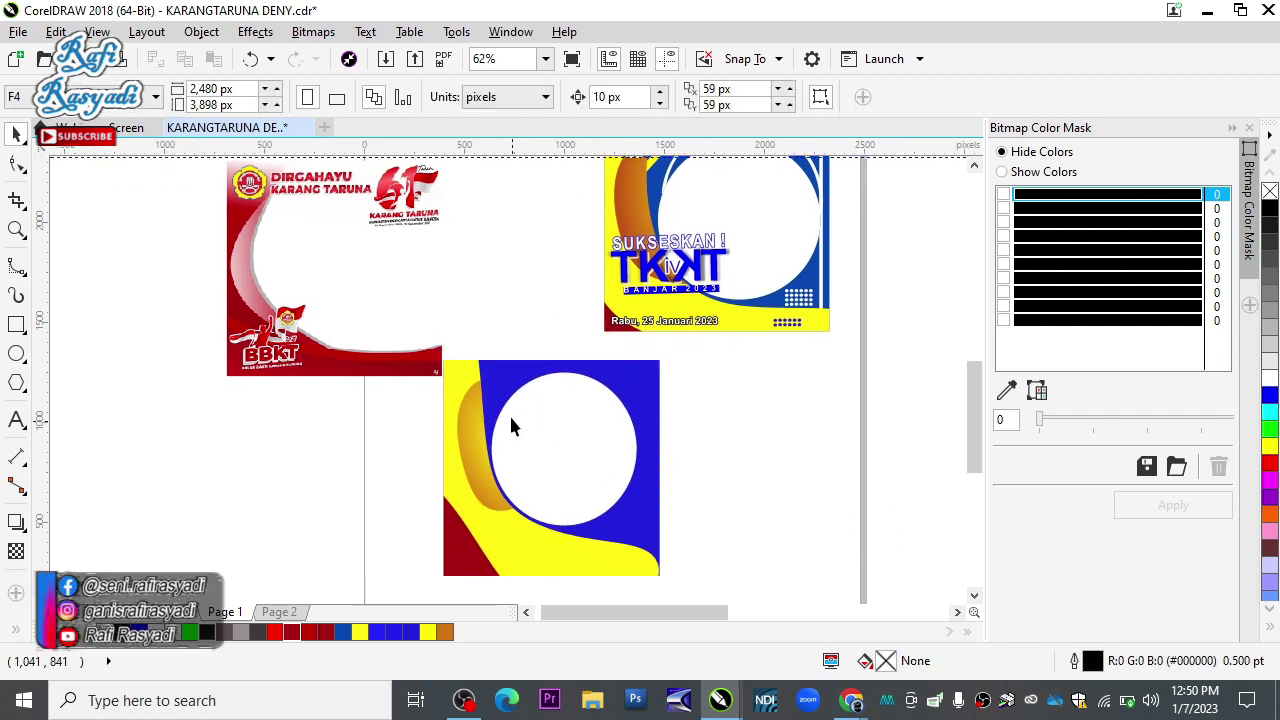
Preview the frame with the portrait image behind it and the face centred in the opening, and delete the image
left_click_drag(480, 393, 553, 412)
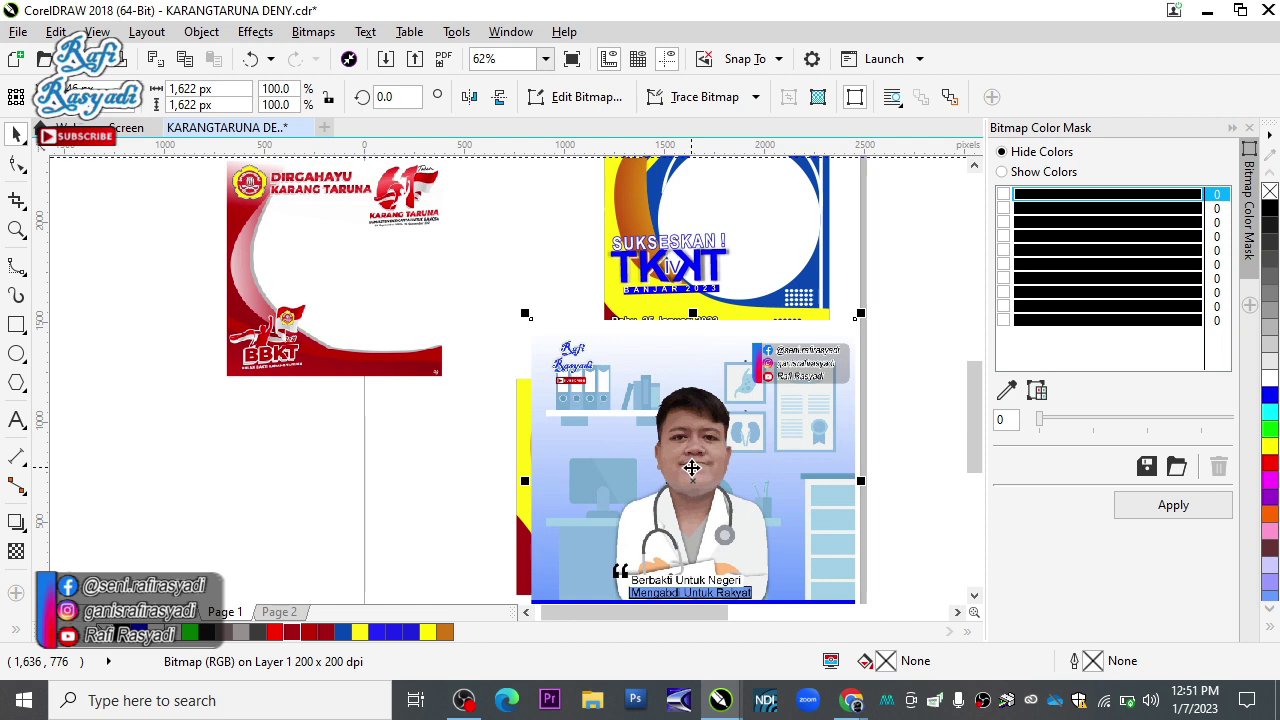
key("ctrl+Page_Down")
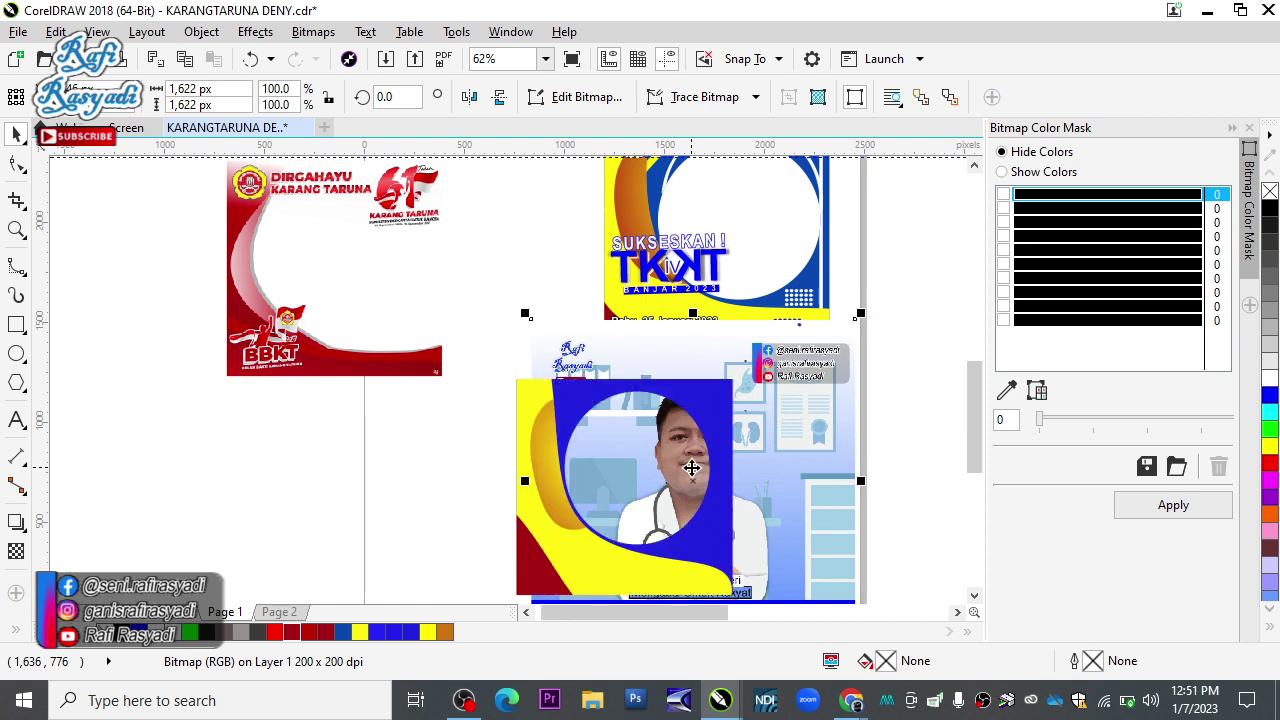
left_click_drag(636, 558, 686, 523)
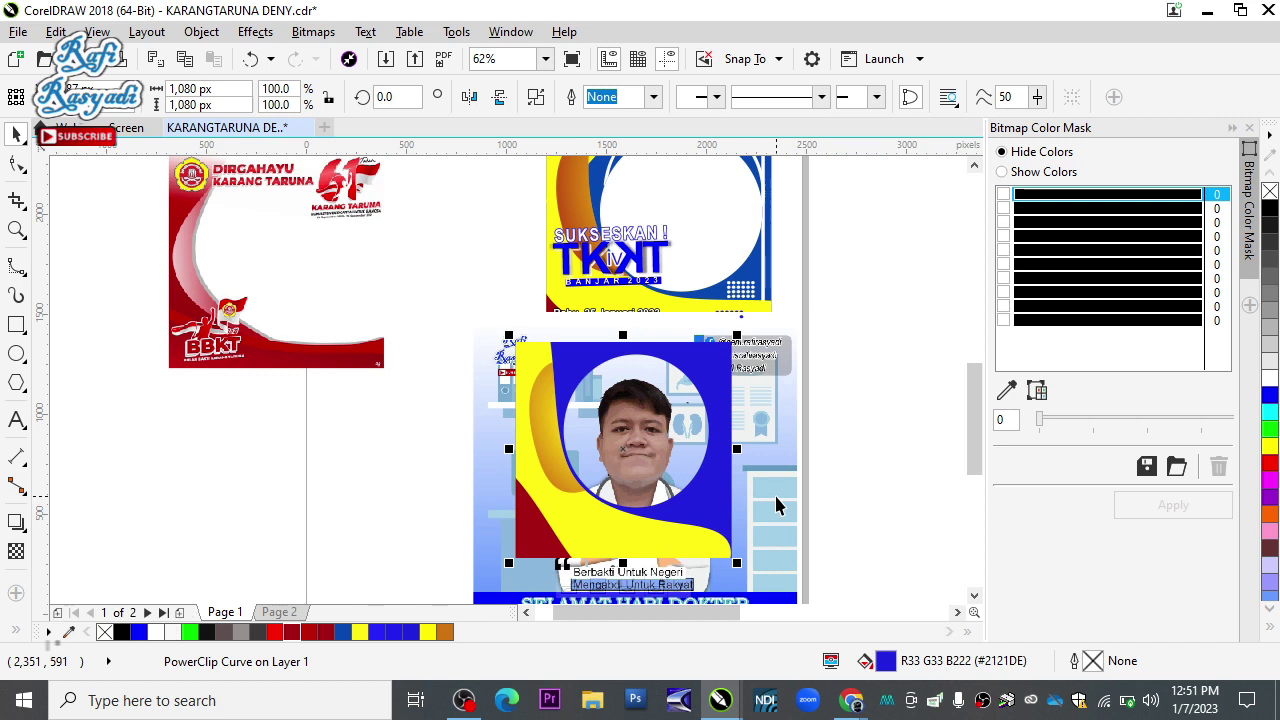
left_click(775, 498)
key("Delete")
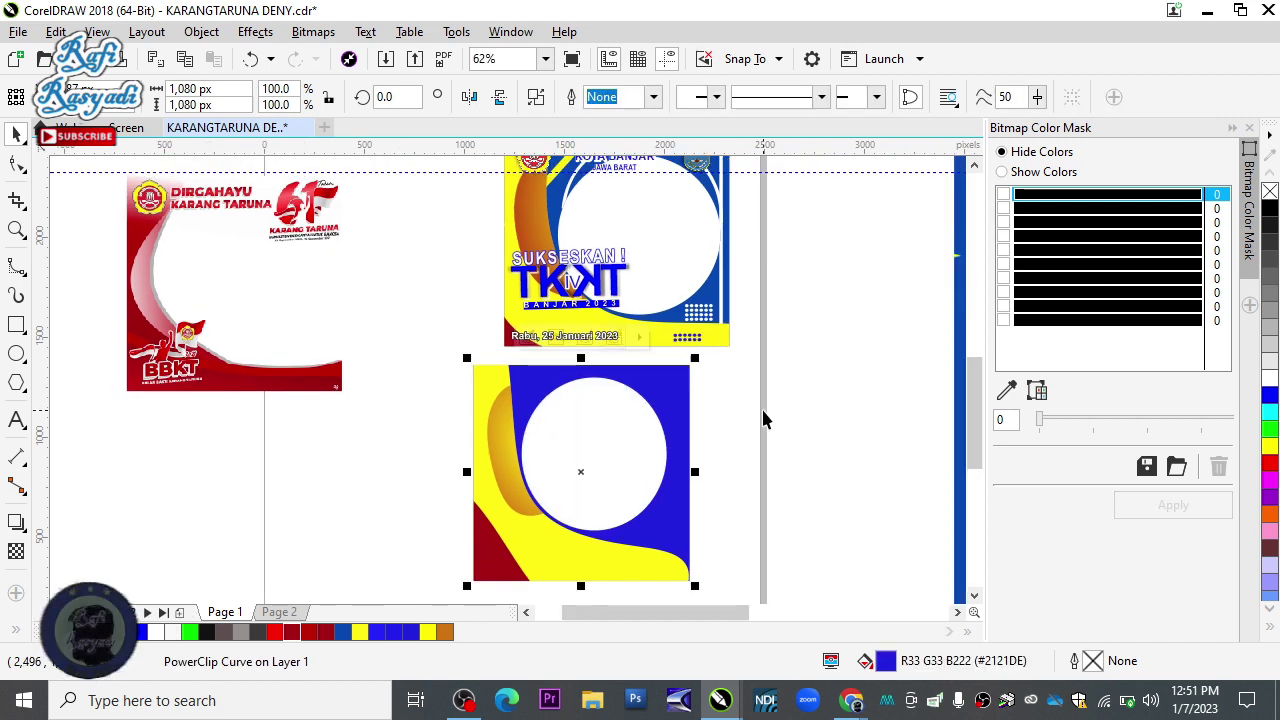
Draw an ellipse about 735 × 760 px over the round opening and shift it slightly up and left of the opening
left_click(735, 443)
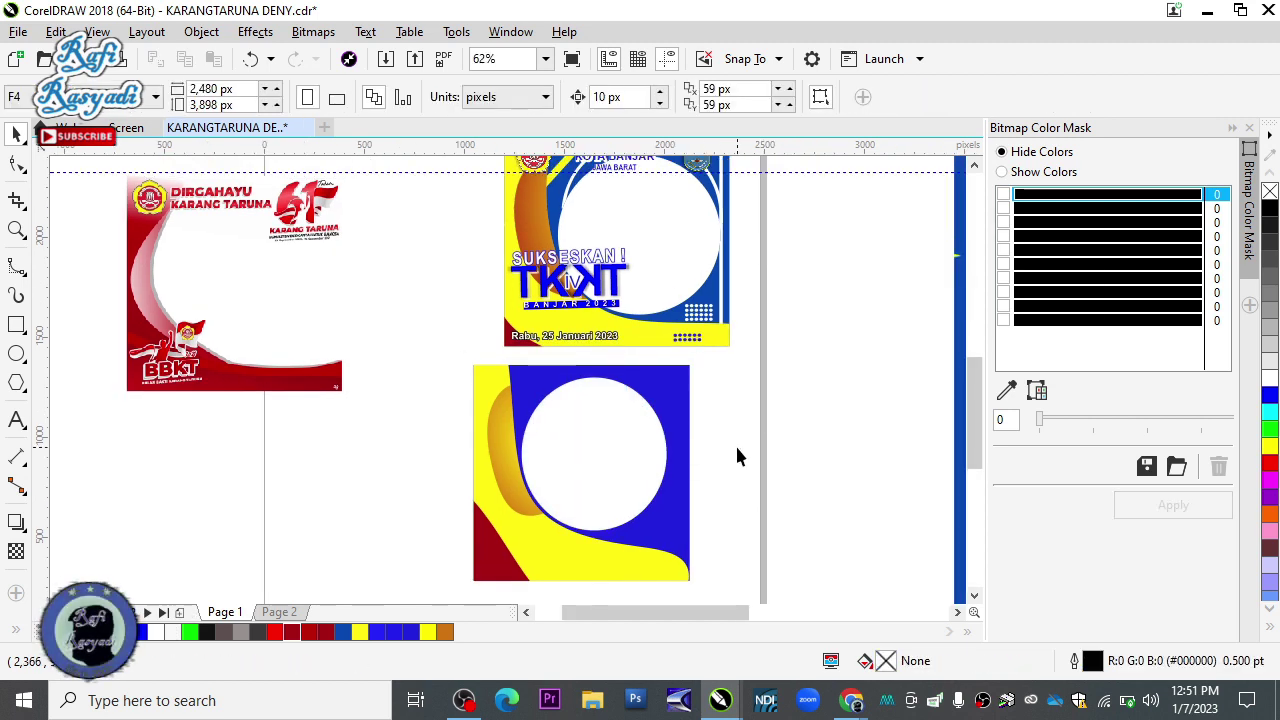
left_click_drag(735, 443, 754, 426)
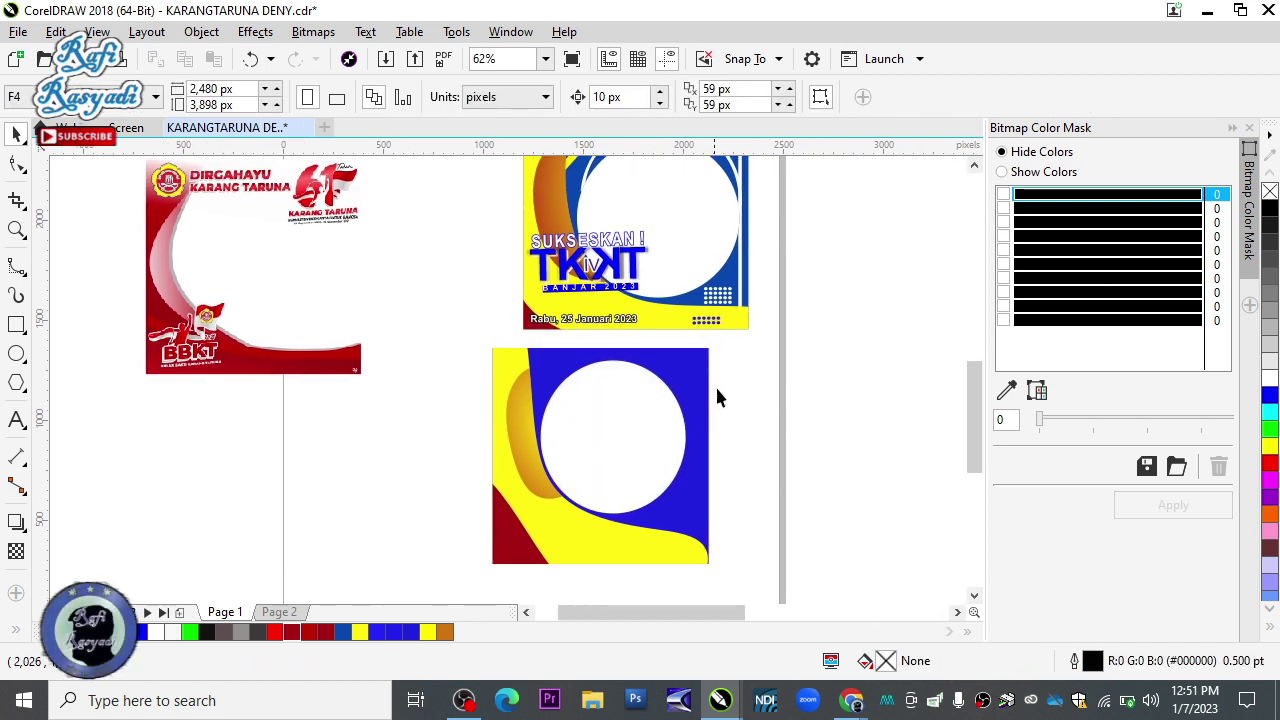
left_click_drag(647, 404, 609, 451)
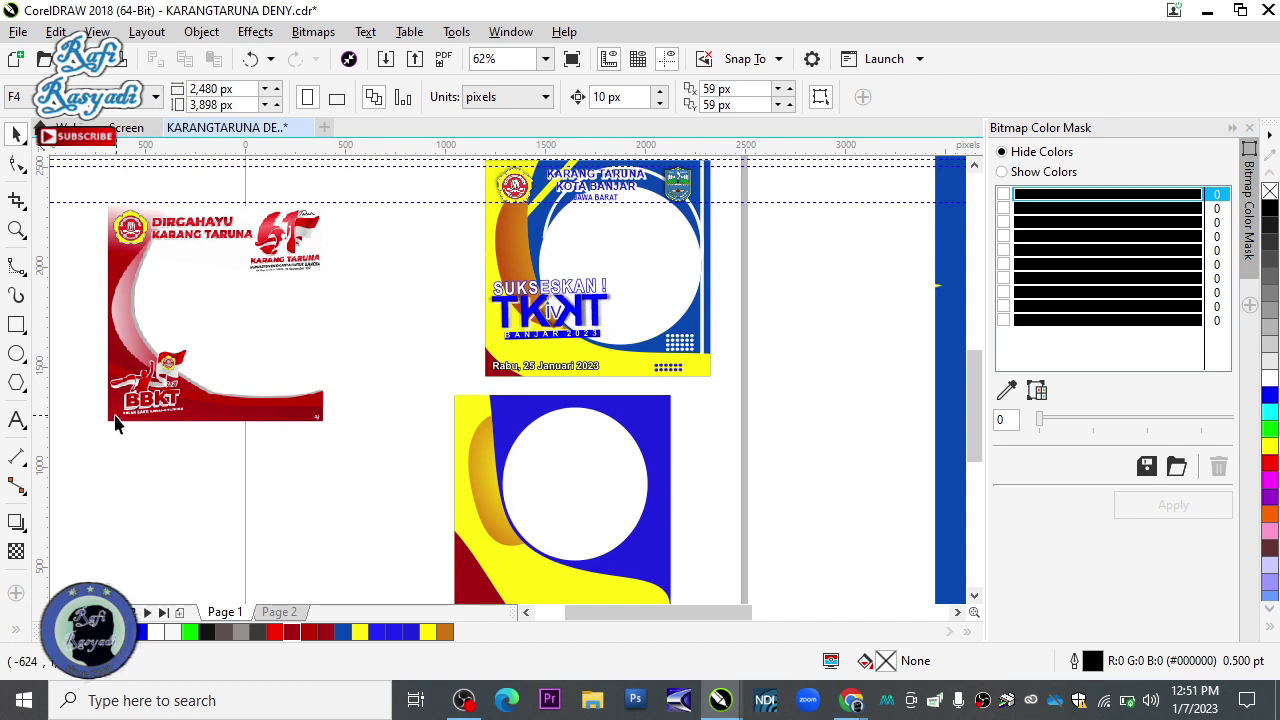
left_click(17, 354)
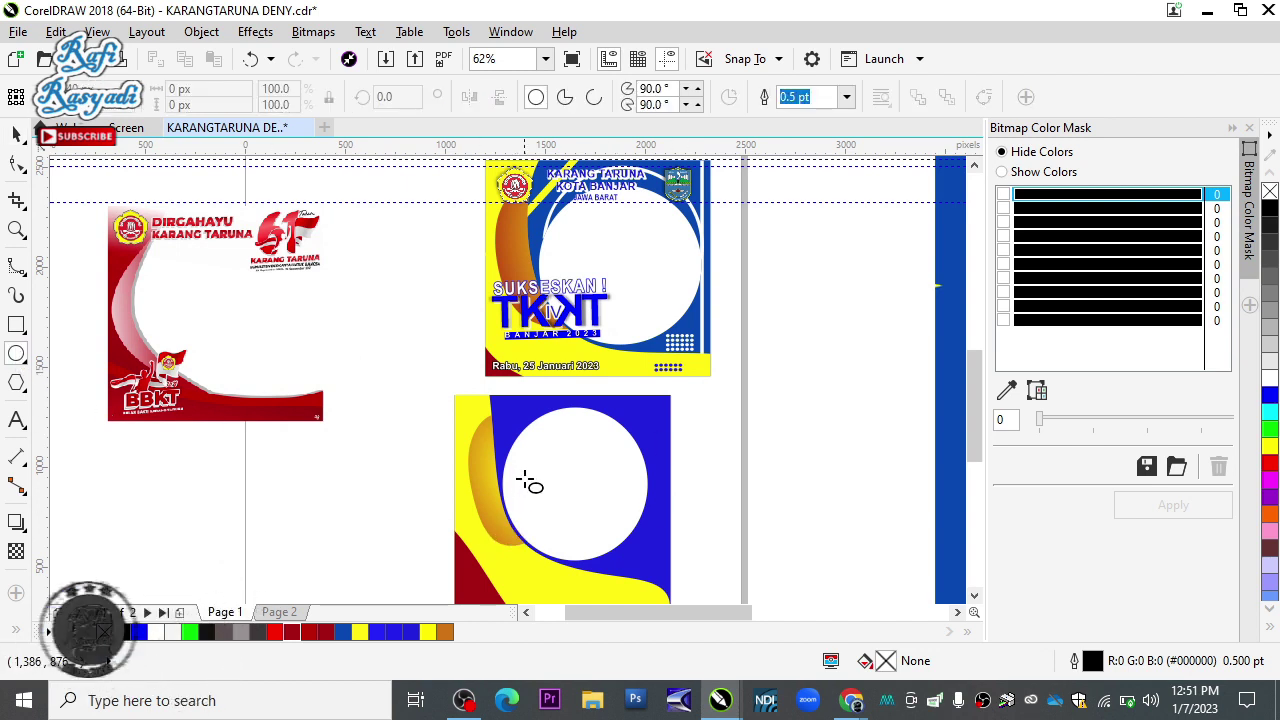
left_click_drag(584, 491, 664, 567)
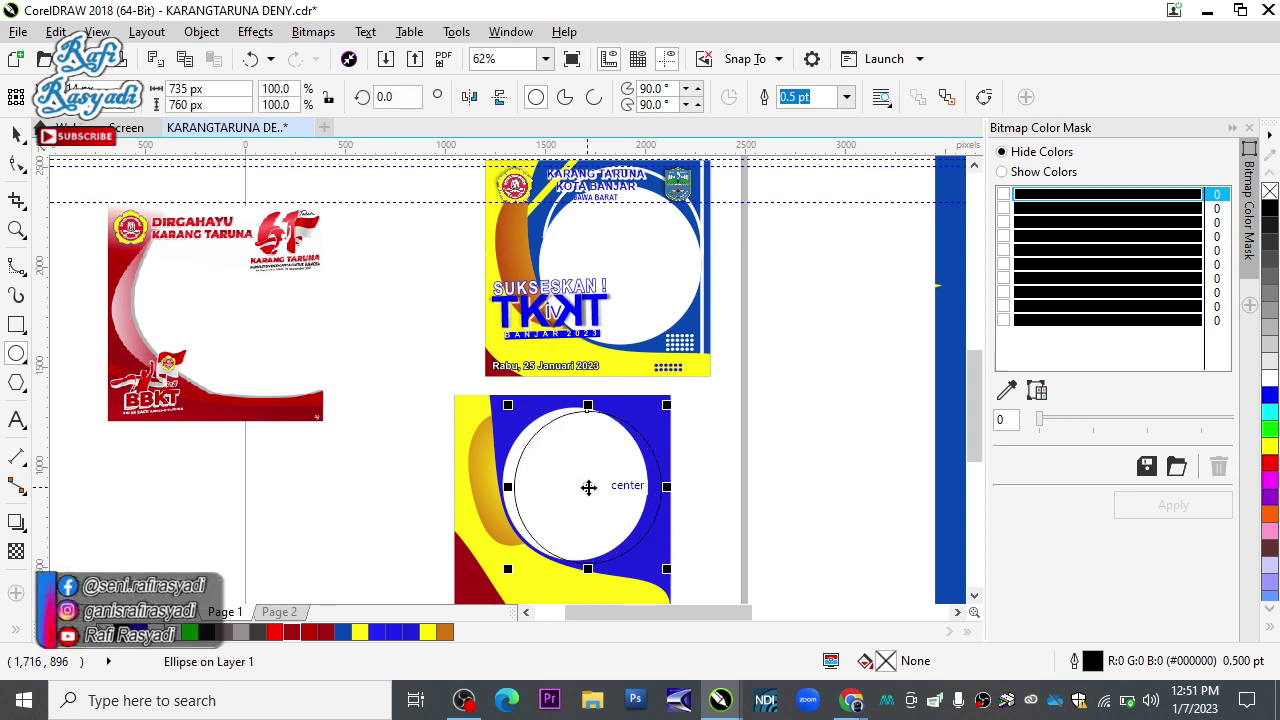
left_click_drag(580, 482, 571, 477)
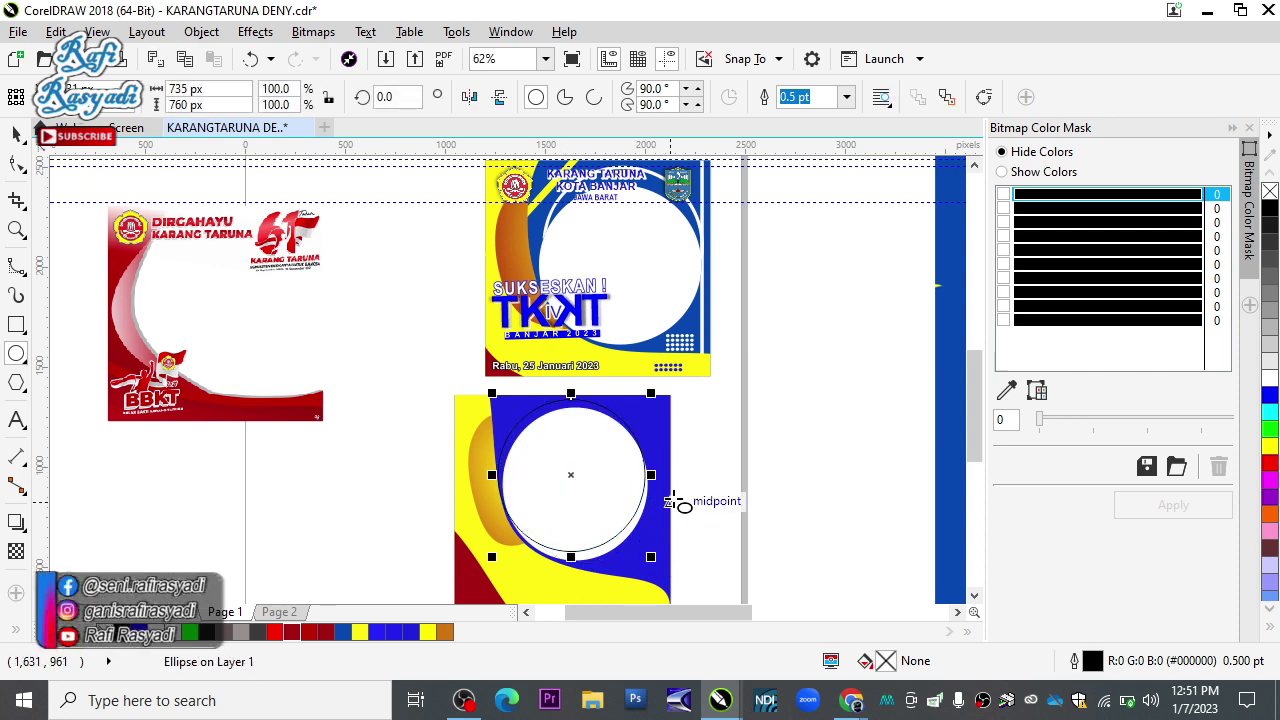
left_click_drag(660, 501, 644, 462)
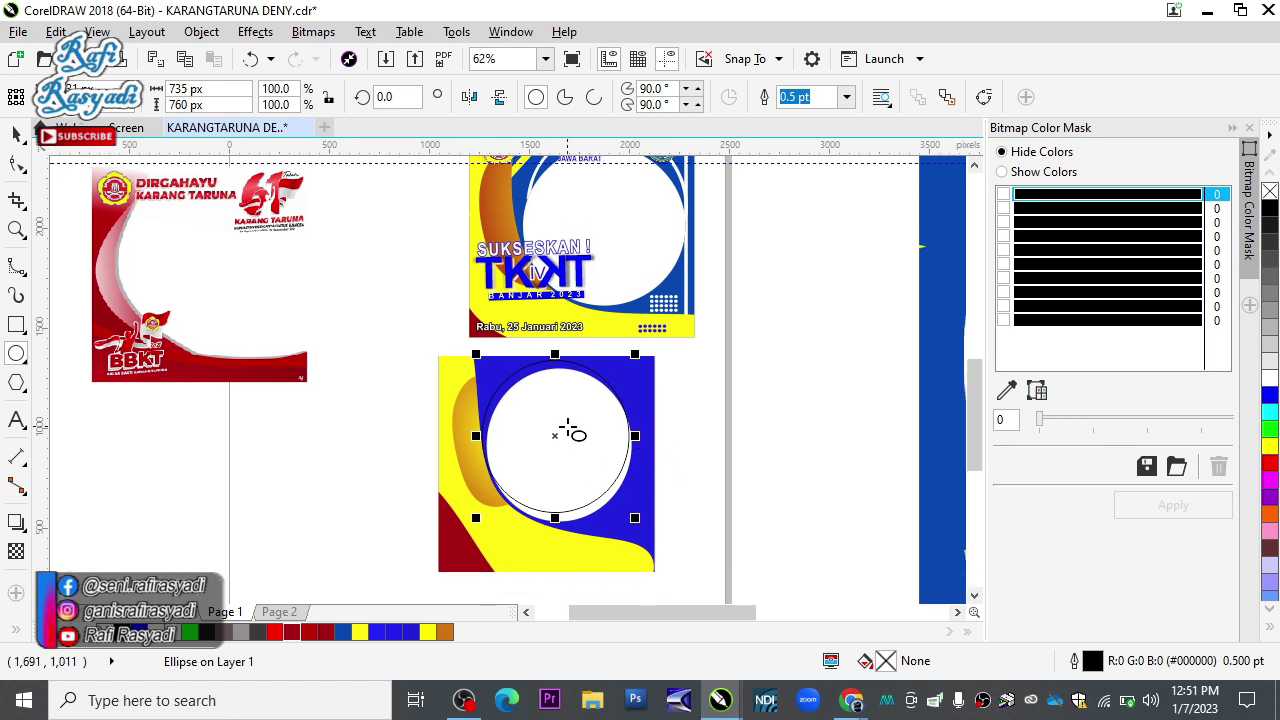
Convert the new ellipse to an open arc and adjust its ends to span about 16° to 212° along the opening's edge
scroll(574, 460, "up", 2)
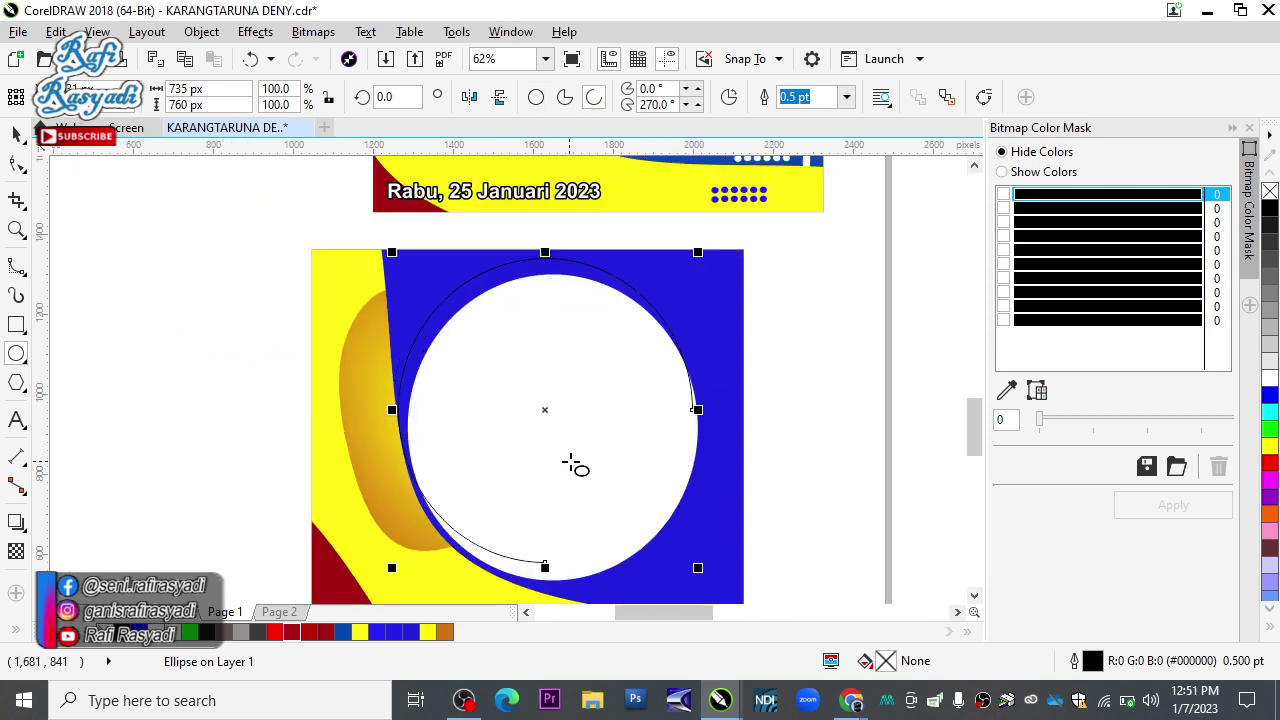
left_click(548, 416)
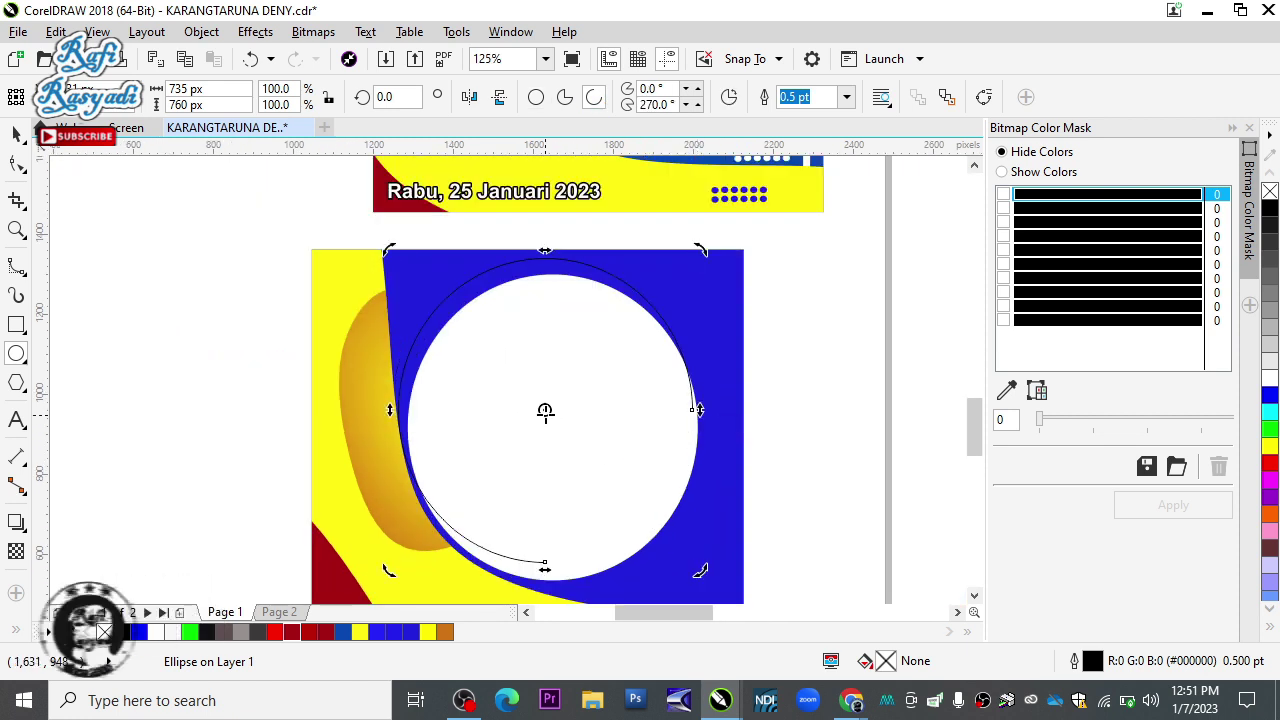
left_click(10, 165)
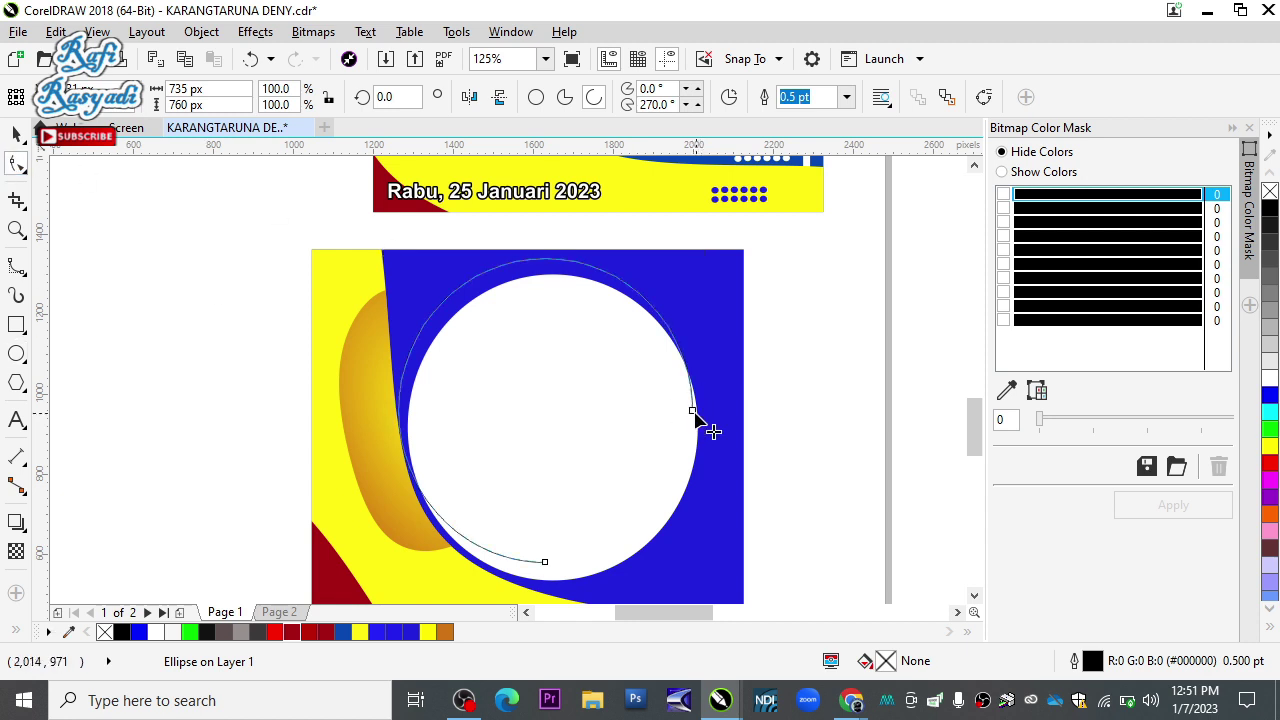
left_click_drag(693, 412, 695, 392)
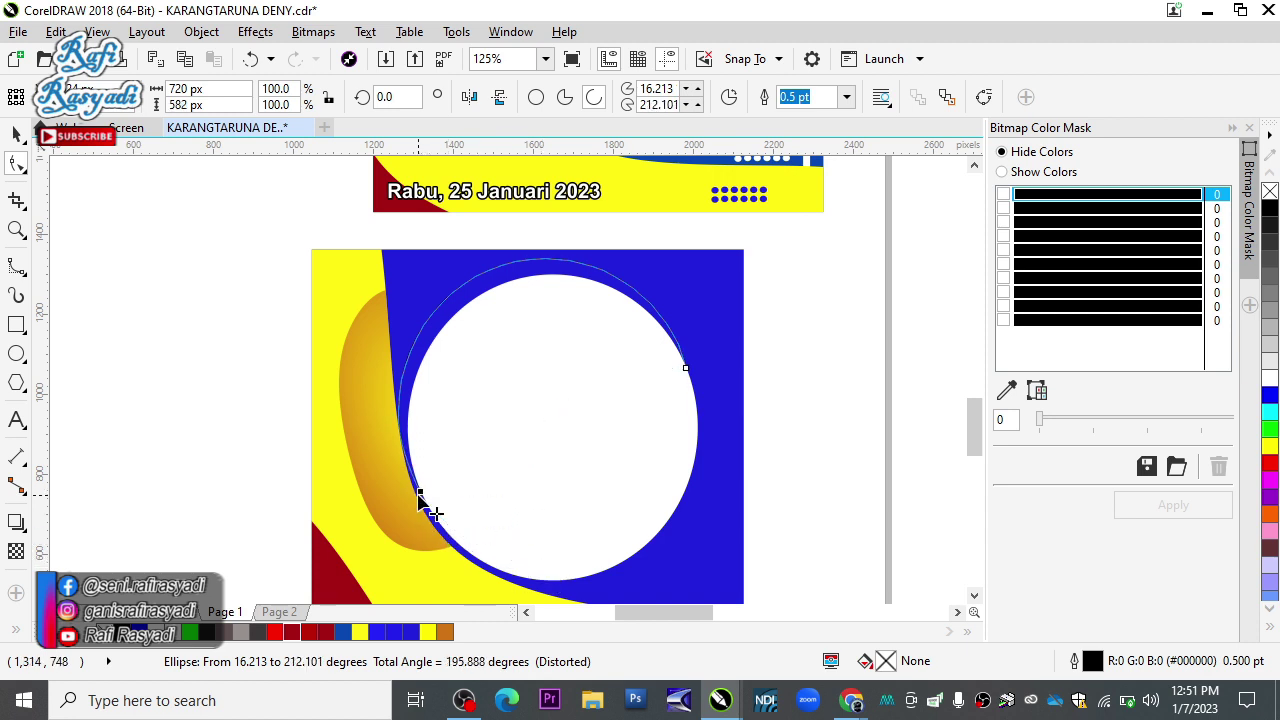
Give the arc a white outline 1.5 pt wide and deselect it
left_click(848, 98)
left_click(808, 244)
left_click(1270, 378)
right_click(1270, 378)
left_click(847, 98)
left_click(804, 194)
left_click(17, 134)
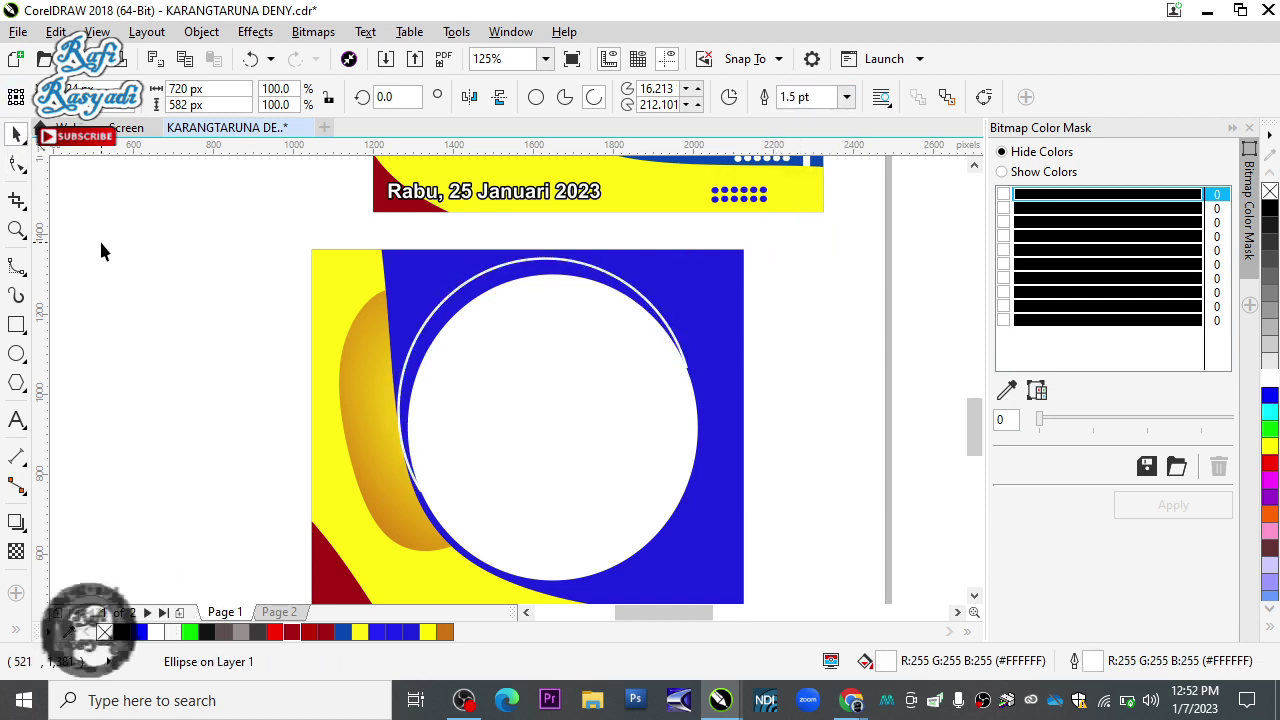
left_click(101, 250)
Draw a narrow white vertical rectangle about 15 × 1005 px just beyond the opening, near the frame's outer blue edge
scroll(576, 333, "down", 2)
scroll(612, 334, "up", 2)
left_click(15, 325)
mouse_move(589, 247)
left_mouse_down()
mouse_move(609, 534)
mouse_move(600, 571)
left_mouse_up()
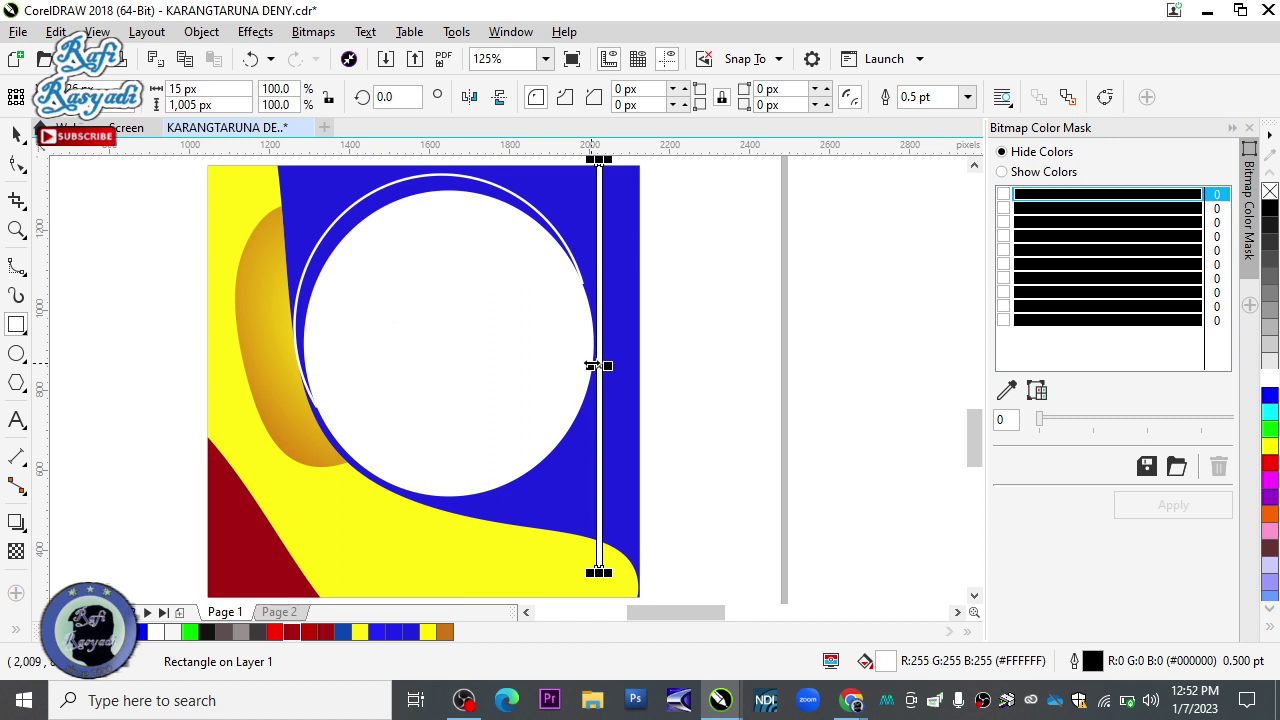
Move the vertical strip into the frame's PowerClip contents, remove its outline, send it behind the curves and finish editing
key("ctrl+x")
key("space")
left_click(588, 299)
scroll(420, 470, "down", 1)
left_click(374, 535)
key("ctrl+v")
right_click(1270, 191)
key("shift+Page_Down")
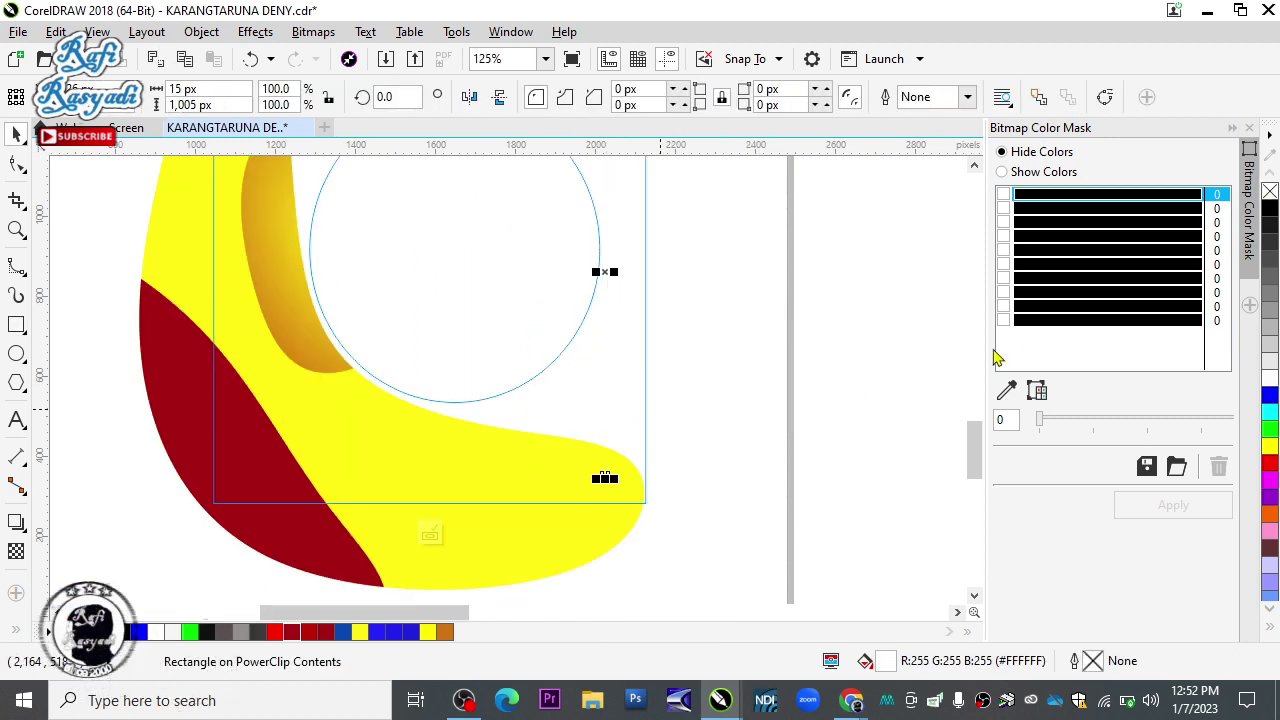
left_click(815, 384, "ctrl")
left_click(813, 388)
scroll(740, 490, "down", 1)
key("F6")
left_click_drag(554, 318, 547, 443)
key("Escape")
key("space")
scroll(597, 463, "down", 1)
scroll(626, 483, "up", 1)
Edit the PowerClip contents, fill the vertical strip black and place a duplicate of it over the opening area
left_click(626, 483, "ctrl")
scroll(650, 445, "up", 1)
left_click(640, 448)
left_click(1270, 208)
left_click_drag(632, 354, 521, 356)
right_click(521, 356)
scroll(521, 354, "down", 1)
scroll(586, 301, "up", 1)
Rotate the duplicated strip to about 327.4° and move it diagonally beside the yellow curve near the frame's upper corner
left_click(457, 396)
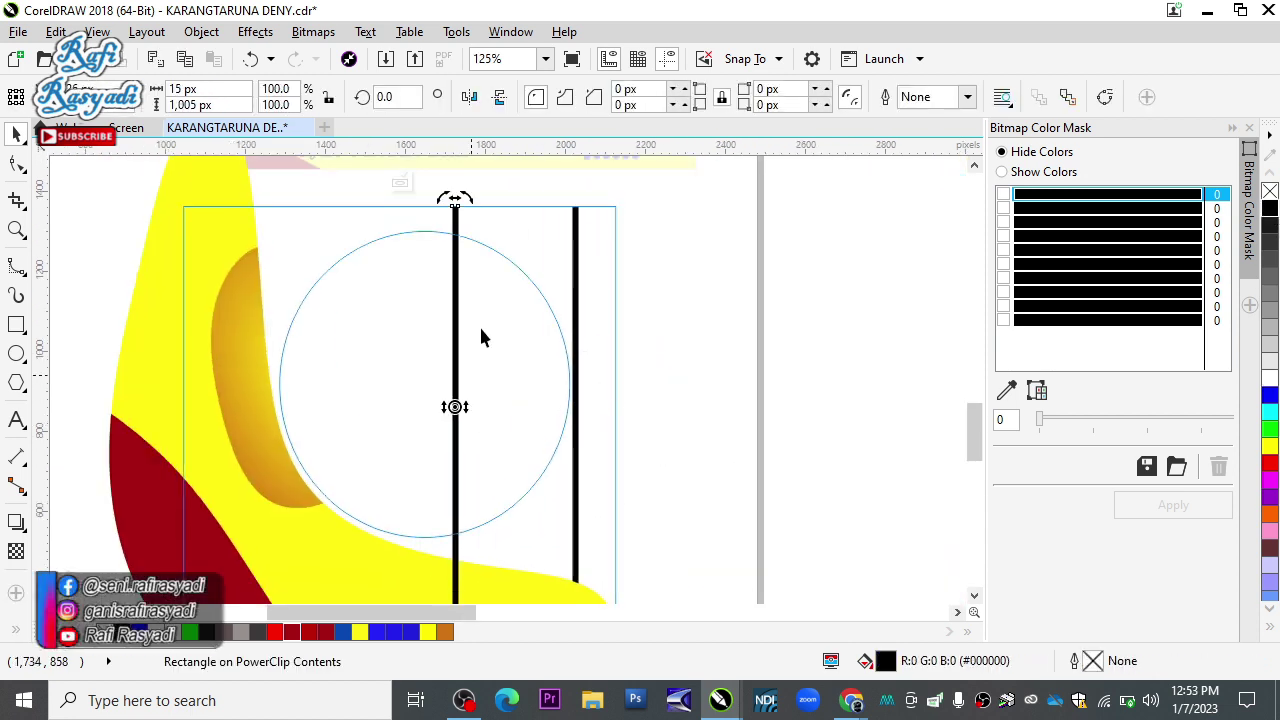
left_click_drag(469, 198, 541, 291)
left_click_drag(455, 406, 290, 250)
left_click(718, 349)
scroll(700, 431, "down", 2)
Fill the vertical strip white and the diagonal stripes yellow
left_click_drag(554, 322, 645, 438)
scroll(645, 438, "up", 1)
left_click(1270, 379)
left_click(695, 474)
key("Delete")
scroll(567, 340, "up", 2)
left_click(432, 494)
left_click(436, 491)
left_click(428, 632)
Position the yellow diagonal stripes across the frame's upper edge, send them behind the curves and finish editing the PowerClip
scroll(569, 497, "down", 3)
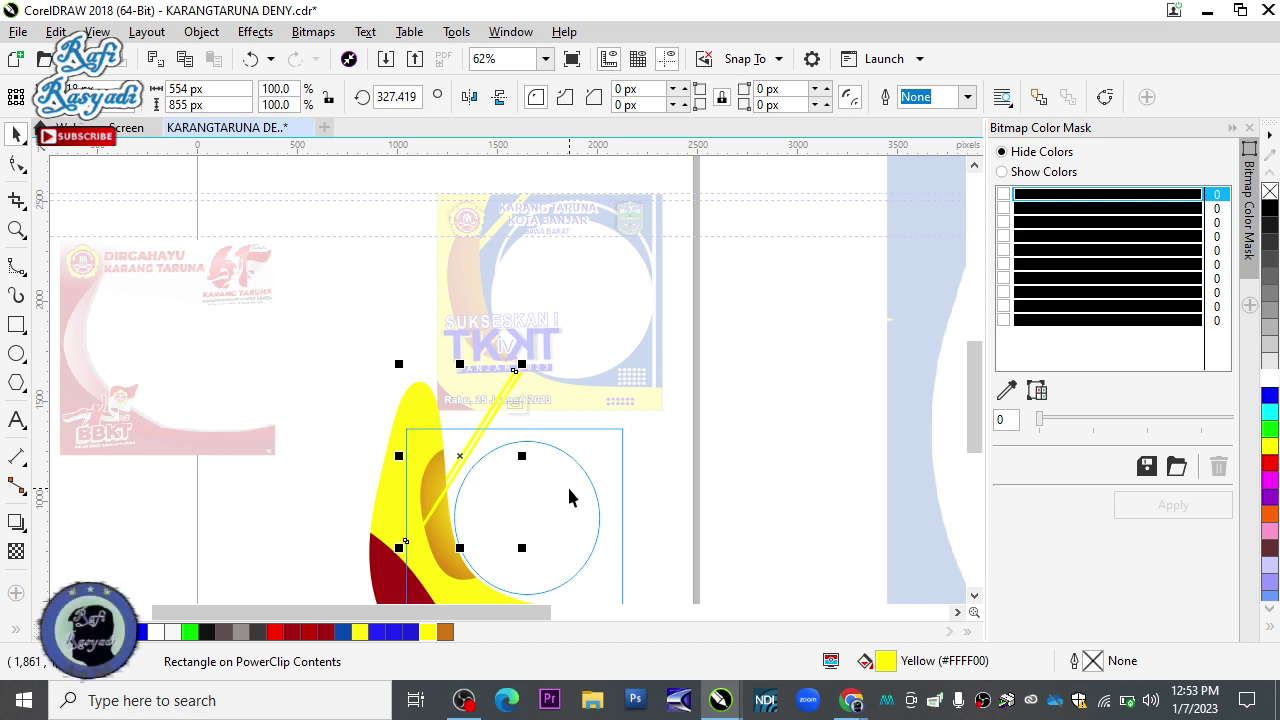
left_click_drag(496, 482, 504, 456)
scroll(490, 452, "up", 1)
key("shift+Page_Down")
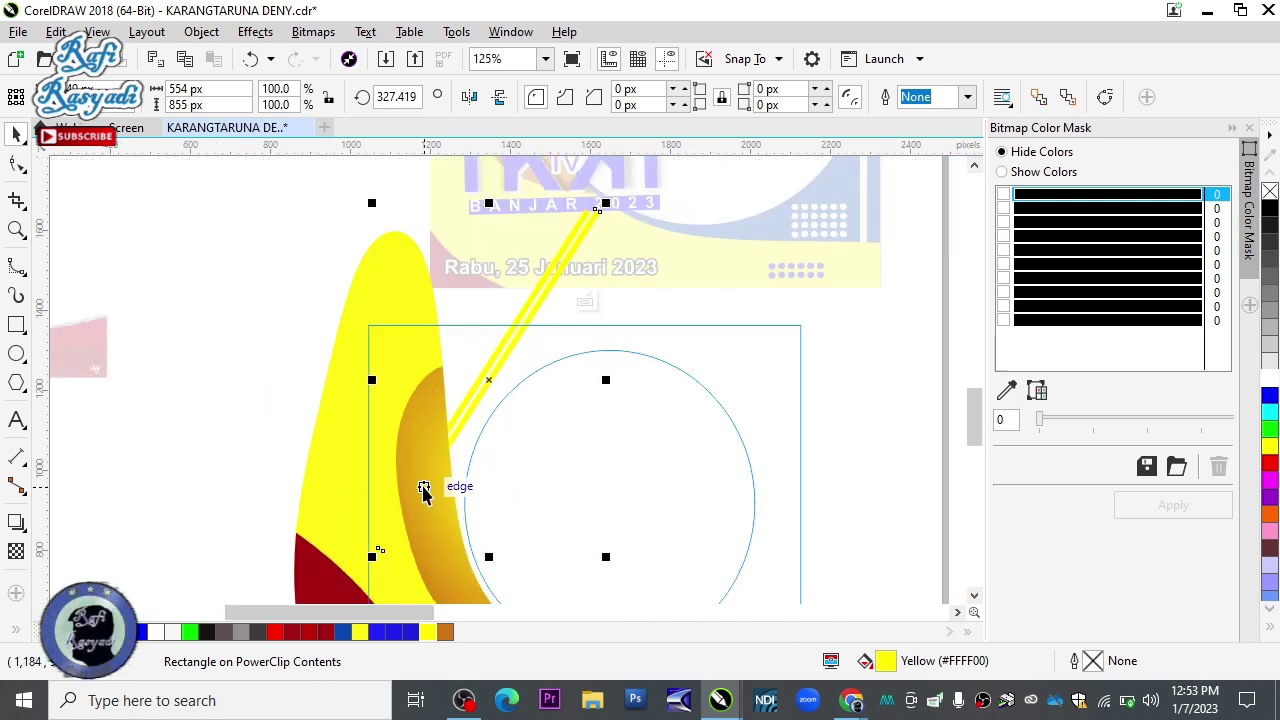
left_click(590, 301)
left_click(860, 340)
Draw a small white dot about 23 × 25 px in the blue area below the round opening
scroll(867, 300, "down", 1)
left_click_drag(867, 265, 709, 388)
scroll(709, 450, "down", 1)
scroll(700, 460, "up", 2)
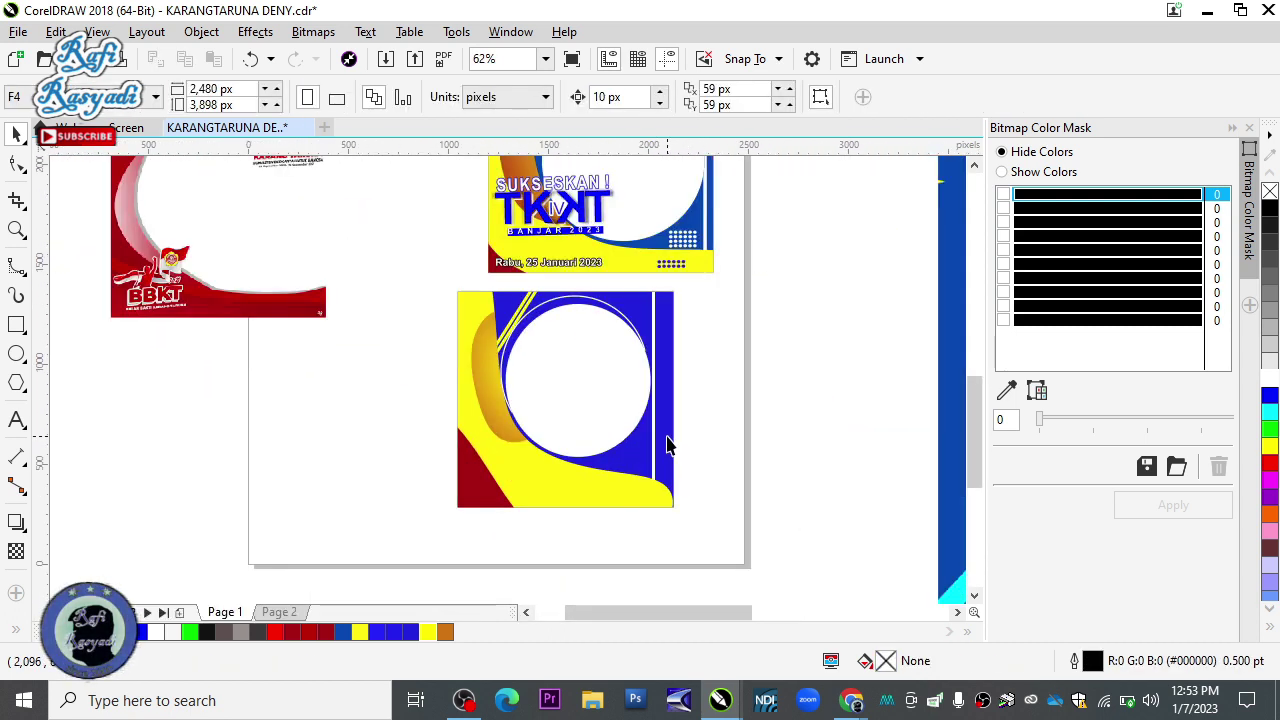
left_click(16, 354)
left_click_drag(511, 431, 536, 458)
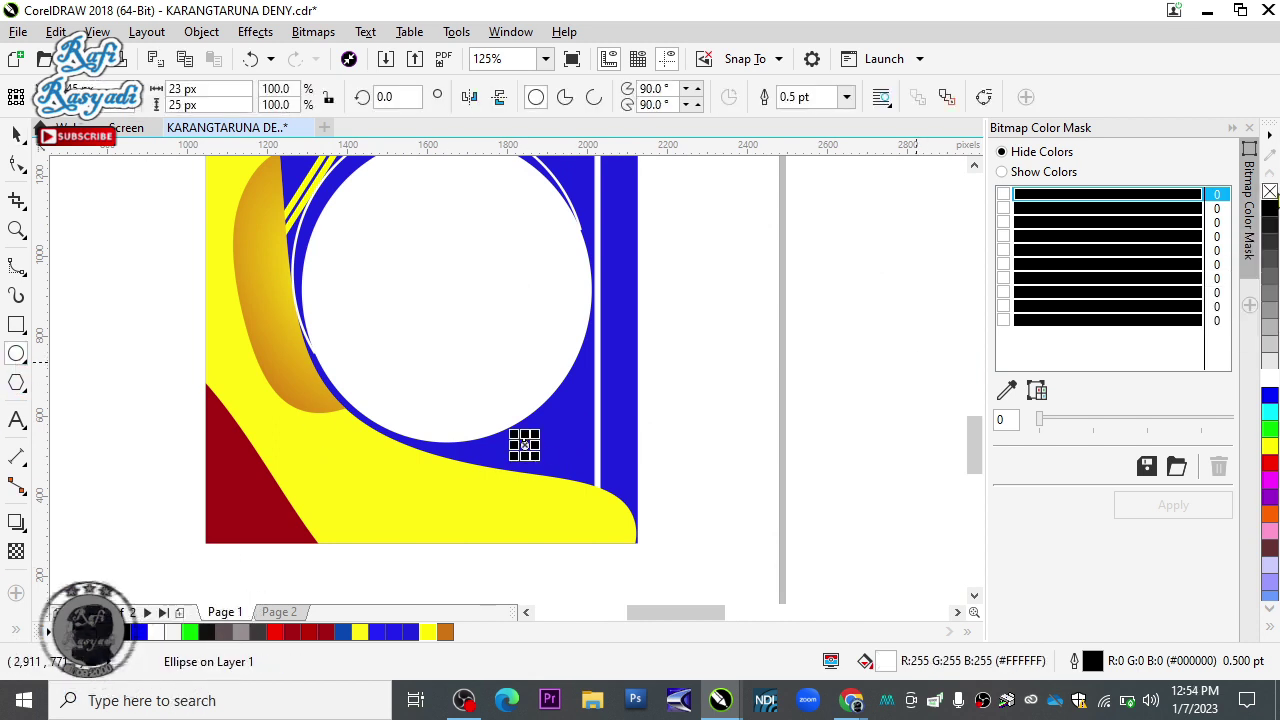
scroll(600, 462, "up", 2)
Duplicate the white dot sideways at equal spacing to make a row of six
left_click_drag(560, 409, 603, 411)
right_click(603, 411)
key("ctrl+r")
key("ctrl+r")
key("ctrl+r")
key("ctrl+r")
scroll(700, 414, "down", 1)
scroll(868, 466, "up", 1)
Select the row of dots and duplicate it downwards to build a grid of three rows
left_click_drag(865, 294, 381, 400)
left_click_drag(491, 357, 565, 406)
right_click(491, 410)
key("ctrl+r")
right_click(500, 576)
Copy the dot grid onto the yellow band below and fill the copy blue
left_click_drag(568, 412, 419, 455)
scroll(579, 416, "down", 1)
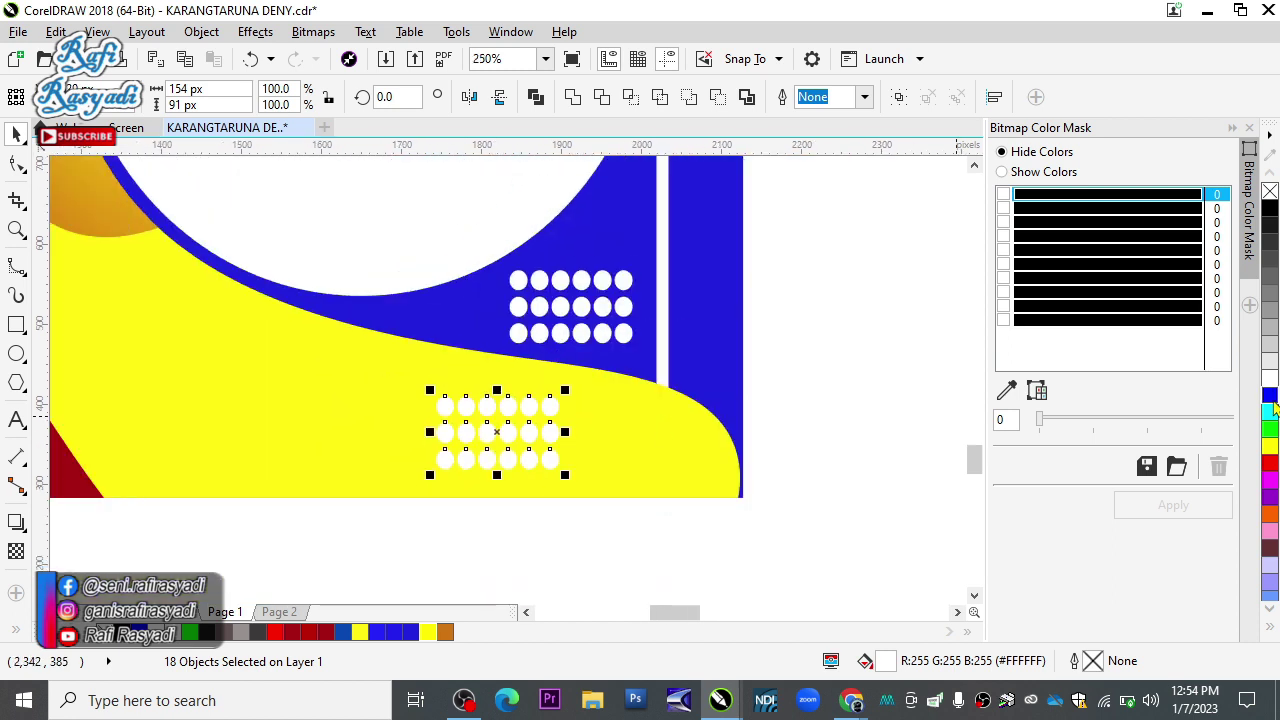
left_click(1270, 395)
left_click(829, 428)
Examine the frame's arc, stripes and dot grids against the reference design above it
scroll(829, 428, "down", 2)
left_click_drag(828, 449, 818, 486)
left_click_drag(892, 381, 826, 386)
left_click_drag(686, 418, 682, 408)
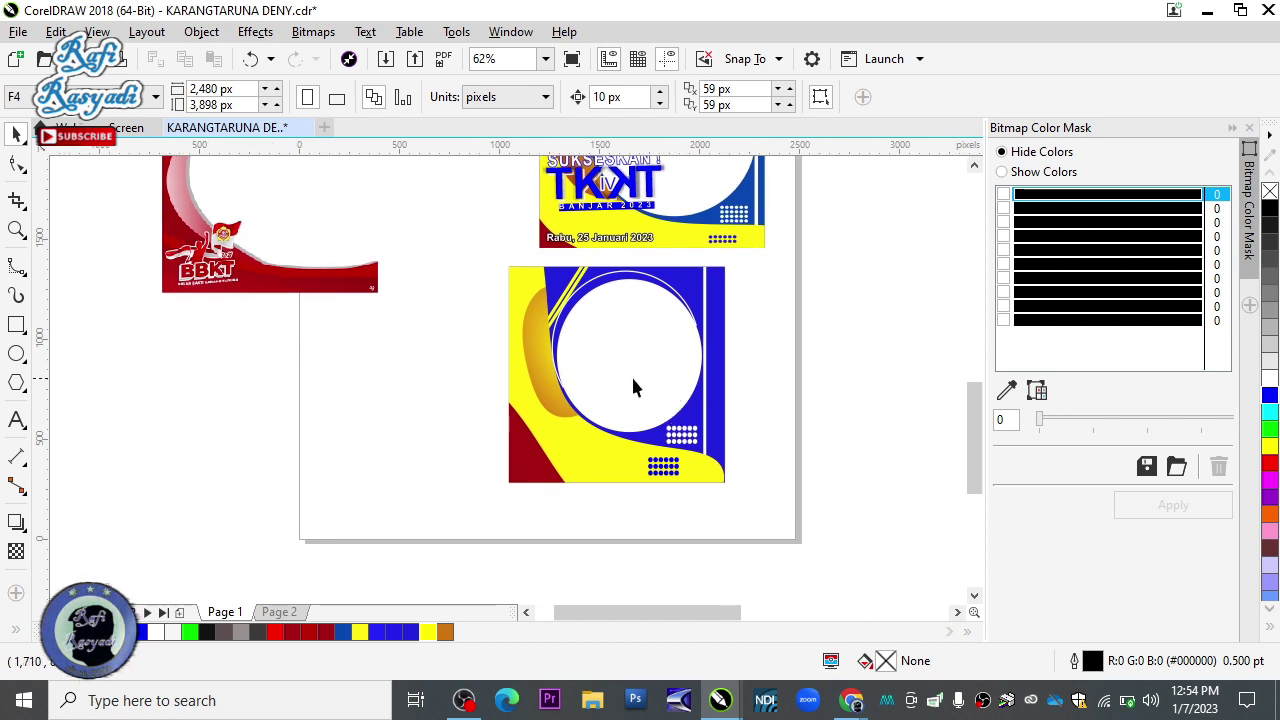
scroll(631, 378, "up", 5)
scroll(629, 371, "down", 5)
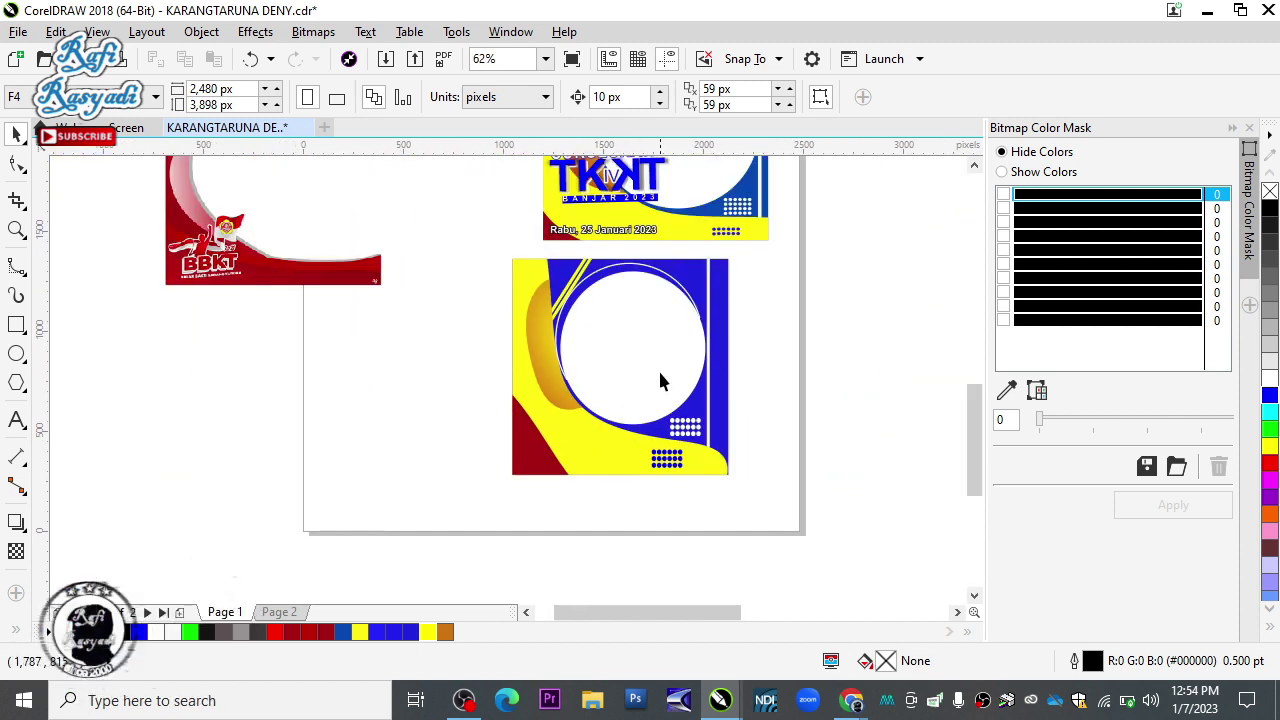
left_click_drag(660, 395, 651, 367)
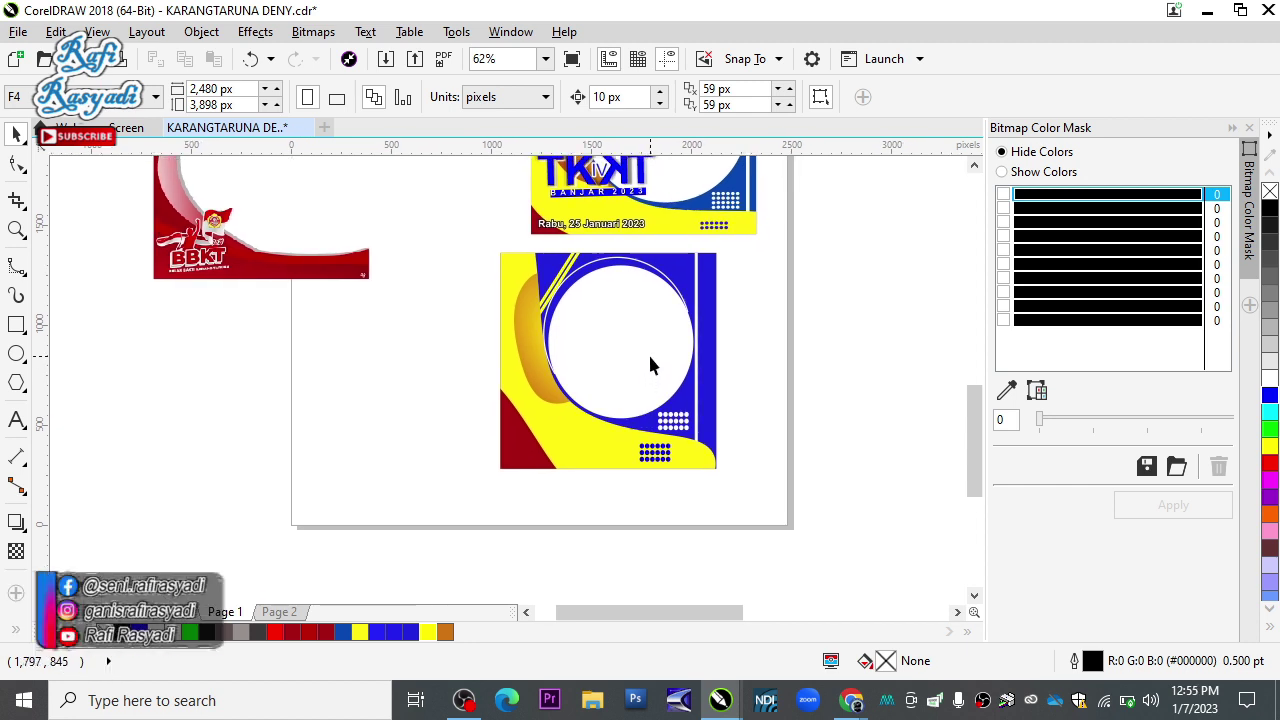
left_click_drag(530, 320, 544, 416)
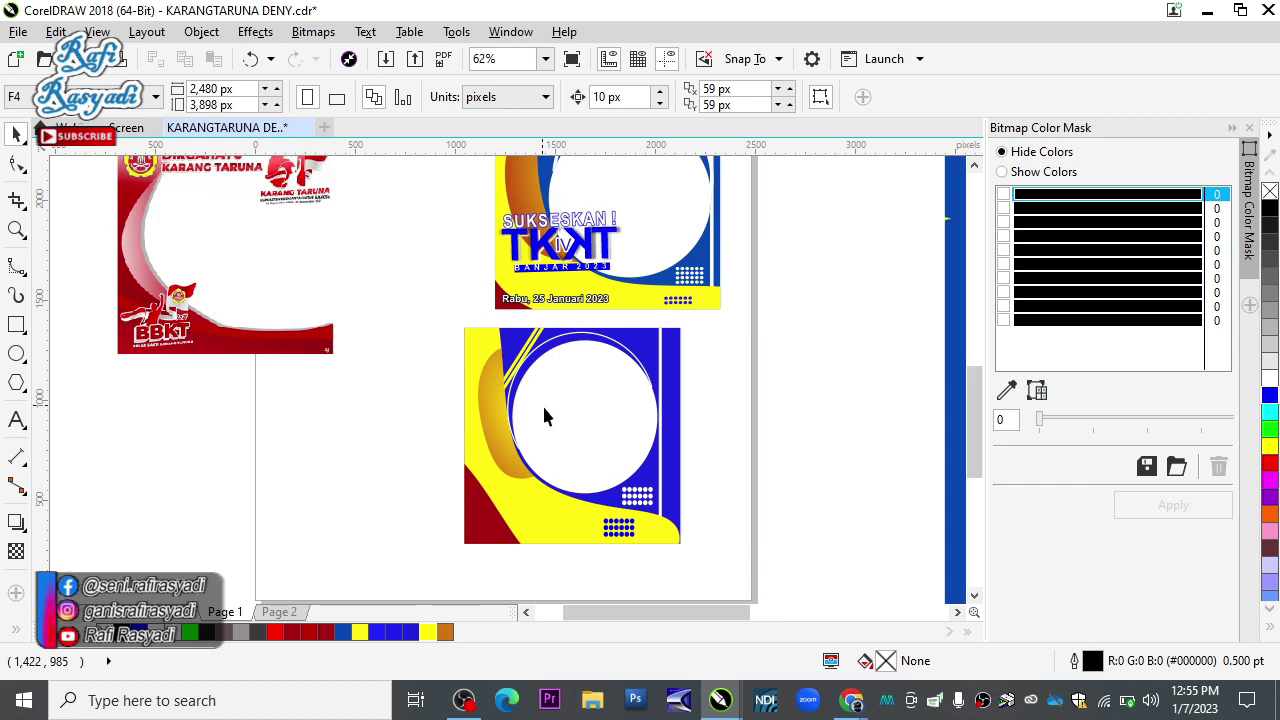
left_click_drag(684, 382, 657, 396)
left_click_drag(557, 444, 532, 419)
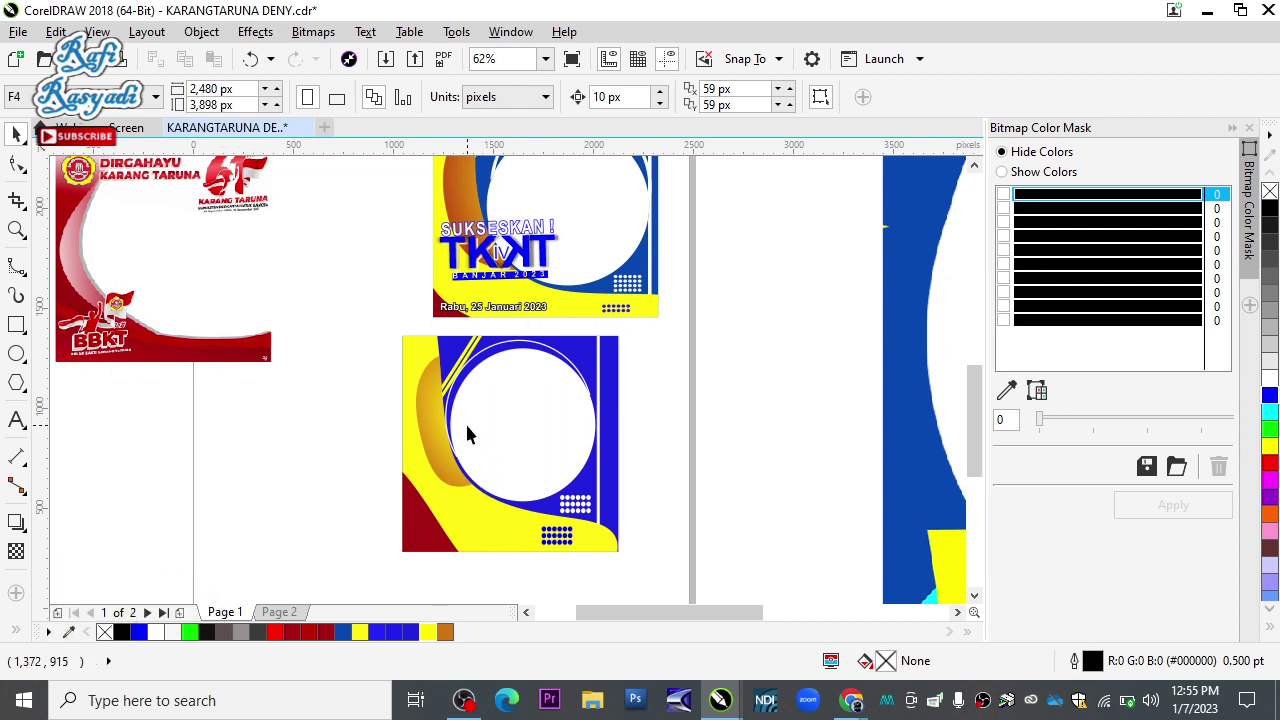
left_click_drag(493, 360, 425, 341)
Try to move the ungrouped SUKSESKAN ! TKKT IV title onto the new frame, and undo the move
left_click_drag(343, 191, 518, 257)
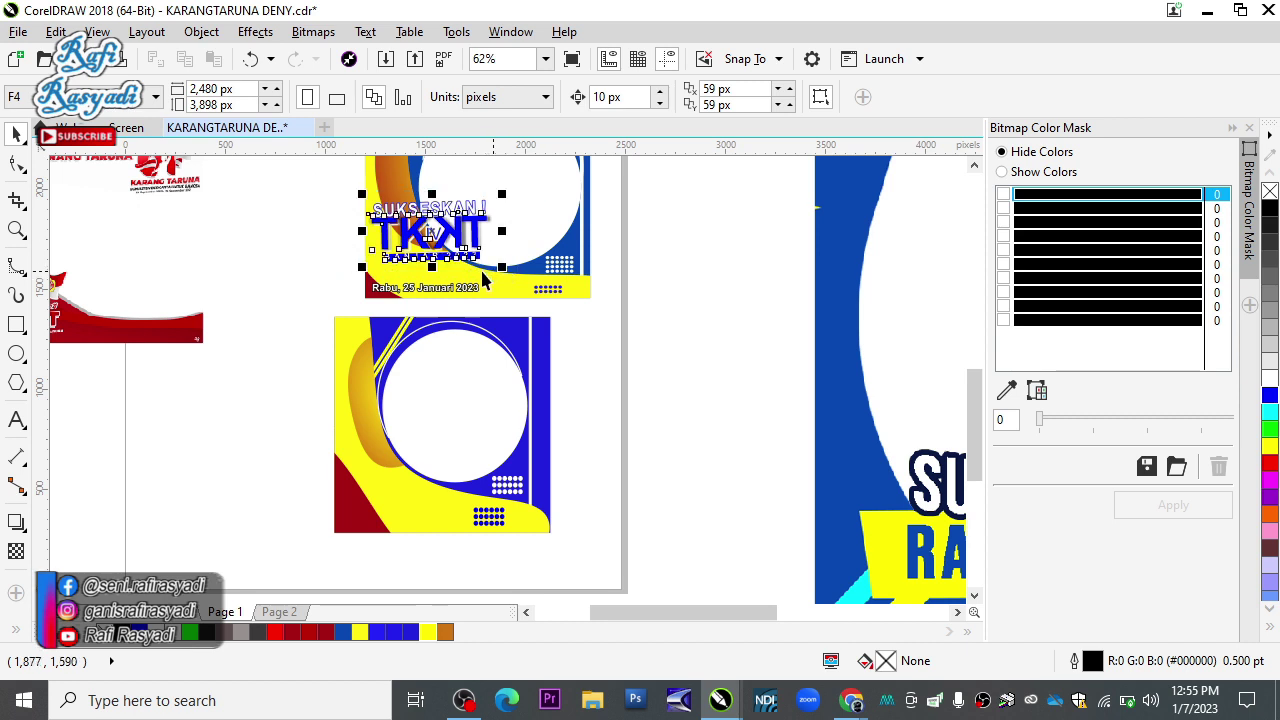
left_click_drag(432, 240, 420, 500)
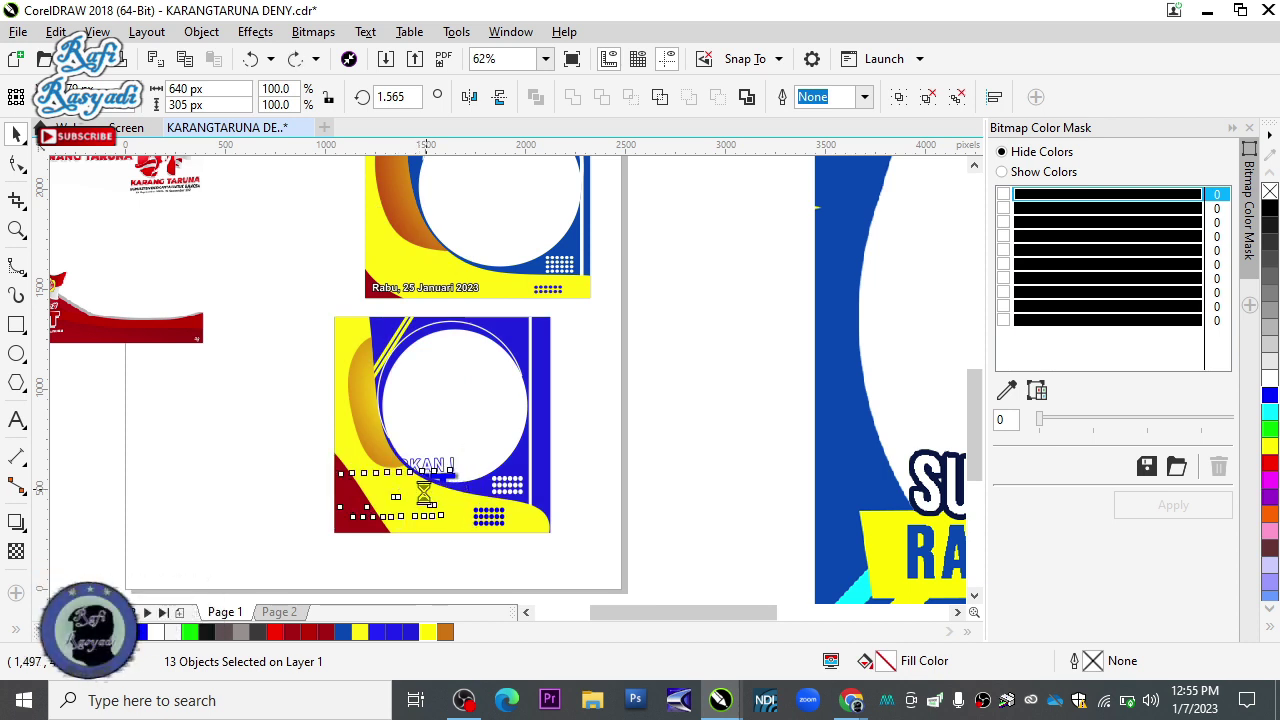
key("ctrl+z")
key("ctrl+z")
key("ctrl+z")
key("ctrl+z")
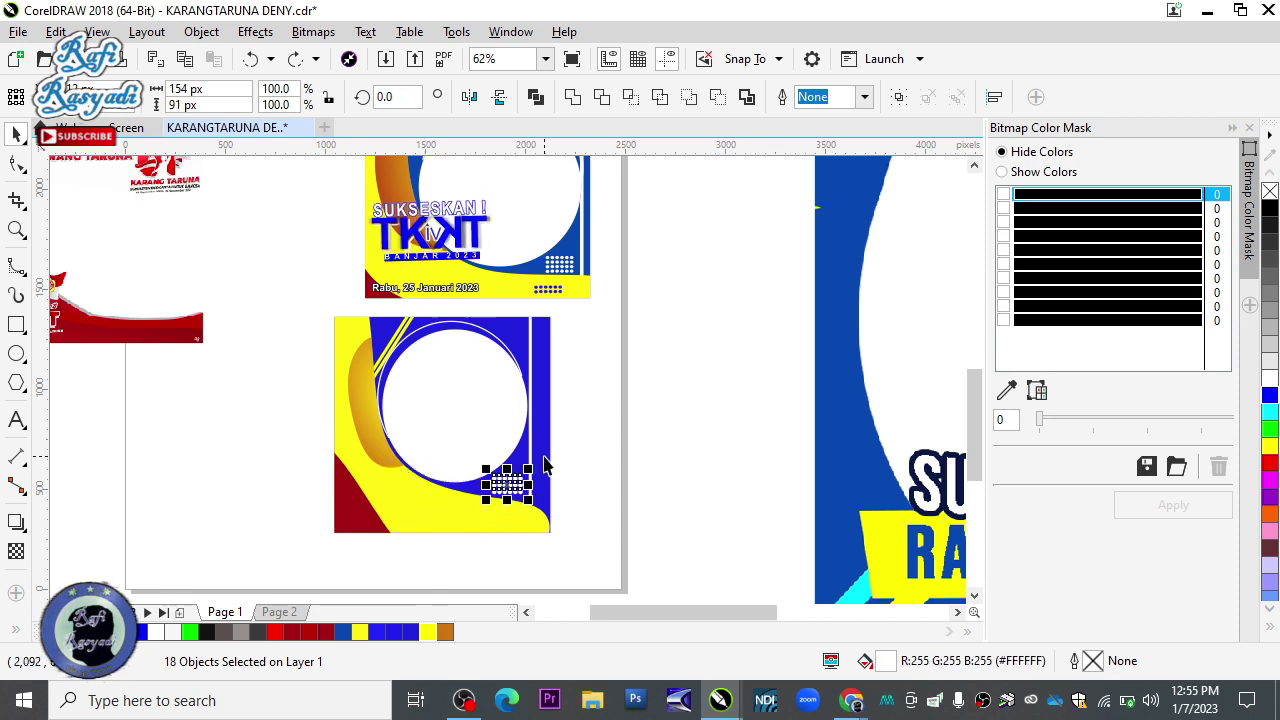
Restore the copied dot grid on the yellow band with its blue fill
left_click(297, 62)
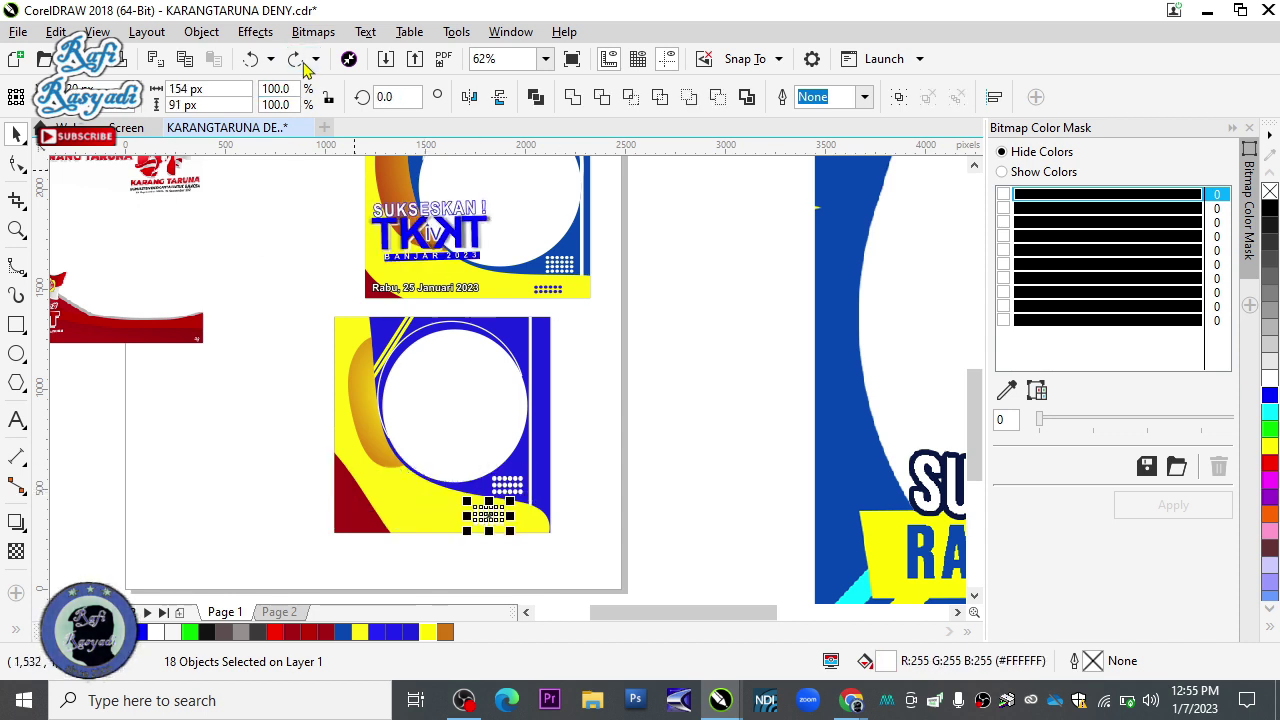
left_click(619, 314)
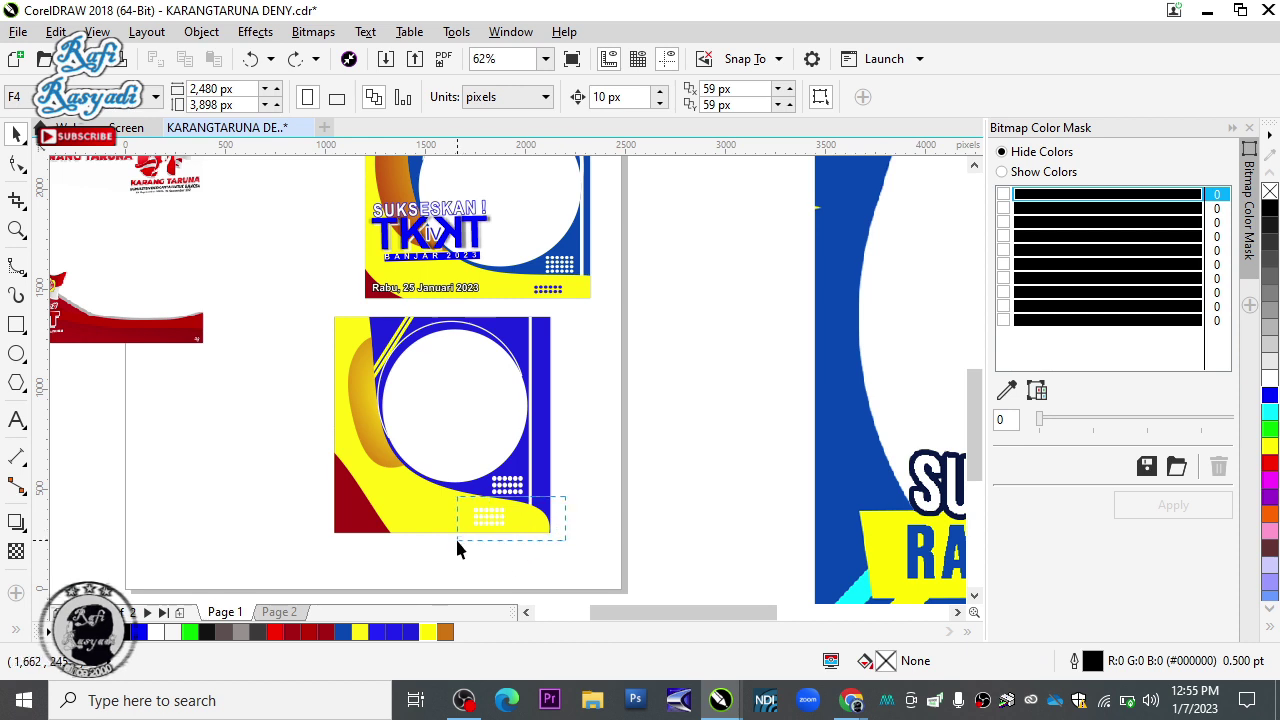
left_click_drag(457, 540, 458, 541)
left_click(739, 325)
Group the reference's SUKSESKAN ! TKKT IV BANJAR 2023 title and place a copy over the new frame's lower curves
left_click_drag(330, 183, 524, 278)
key("ctrl+g")
left_click_drag(433, 240, 404, 478)
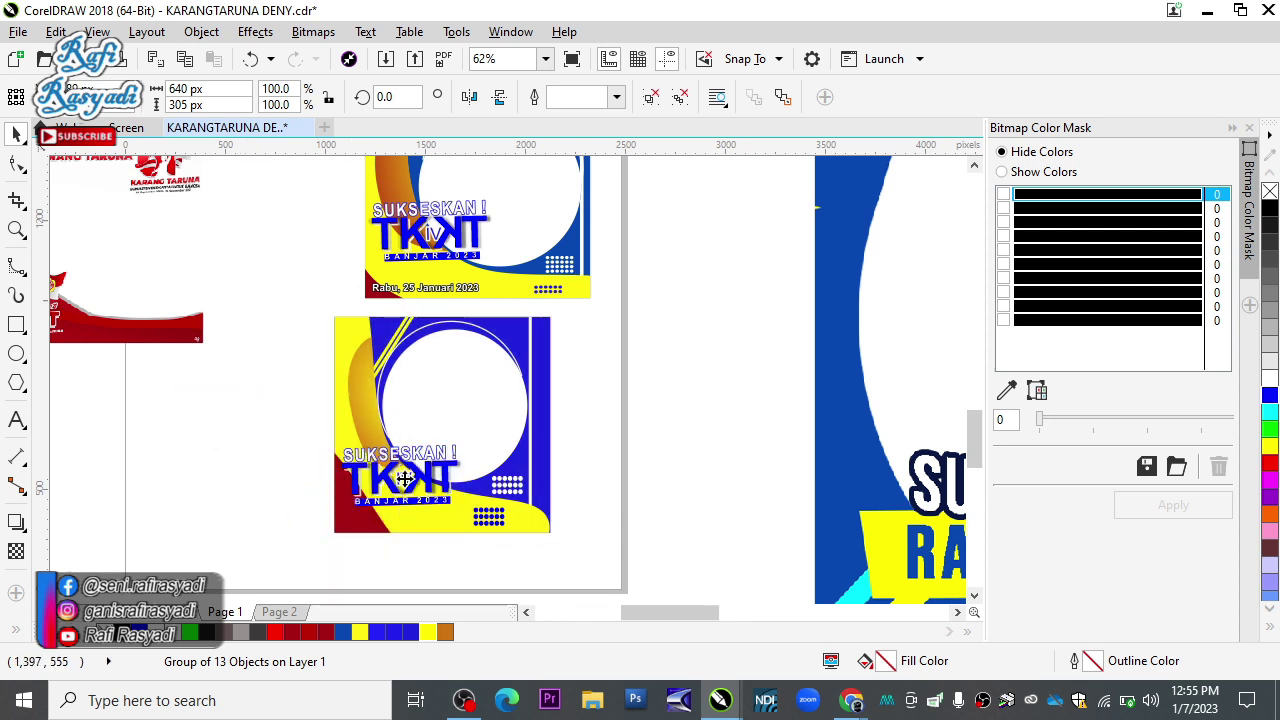
scroll(404, 478, "up", 3)
left_click(810, 418)
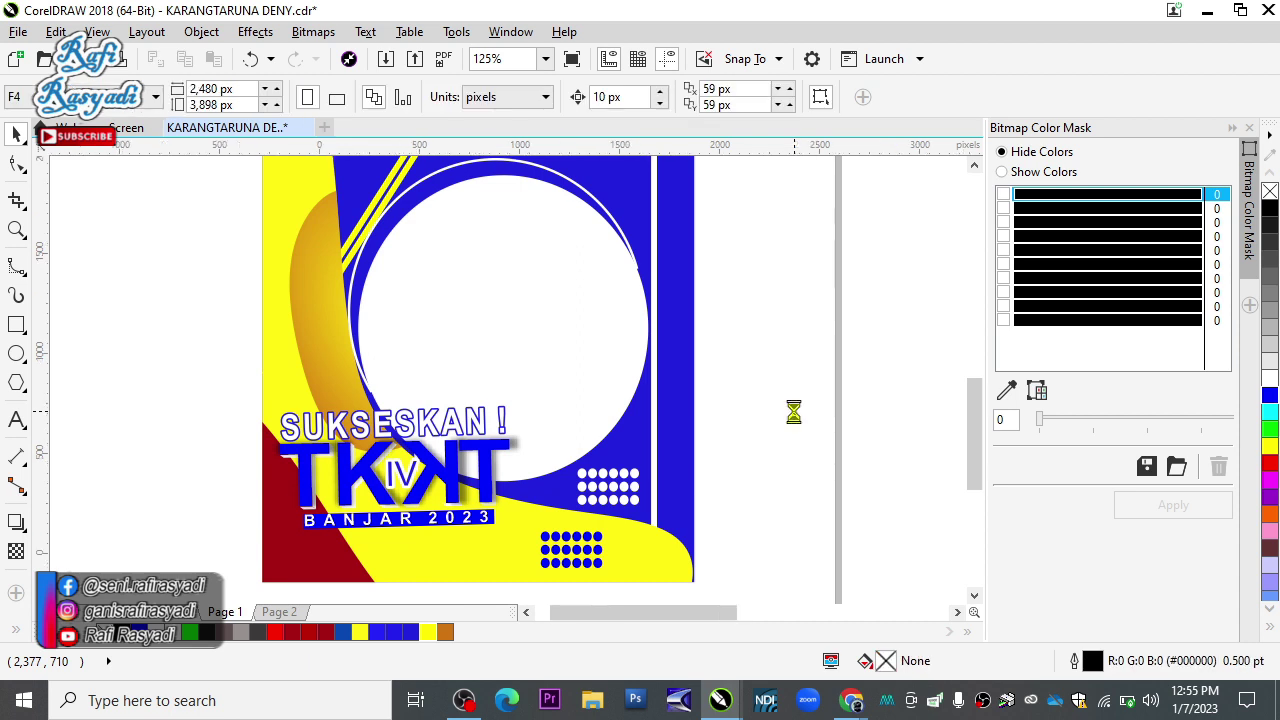
Copy the date text "Rabu, 25 Januari 2023" from the reference to the new frame's bottom edge
scroll(793, 380, "down", 3)
left_click_drag(643, 328, 540, 567)
left_click(786, 468)
scroll(657, 532, "up", 1)
scroll(653, 535, "down", 1)
Copy the two logos and the KARANG TARUNA KOTA BANJAR JAWA BARAT heading from the reference to the new frame's top
left_click_drag(718, 448, 685, 529)
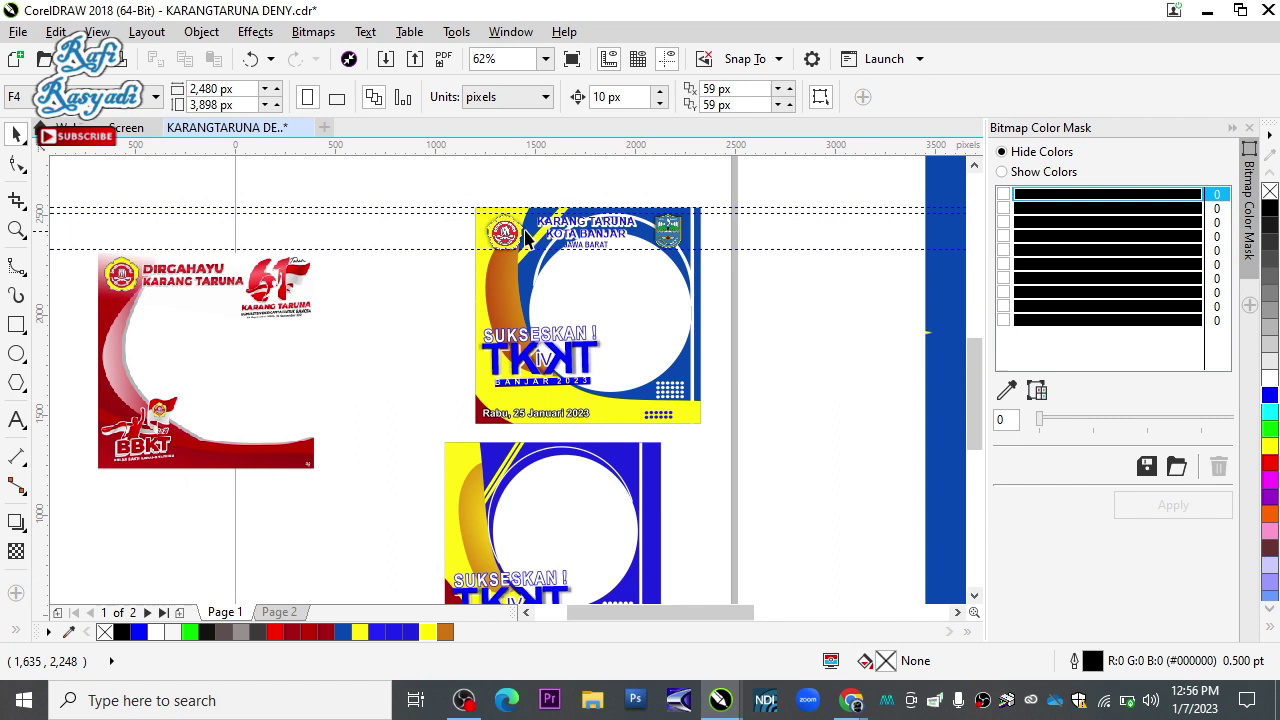
left_click_drag(643, 262, 706, 262)
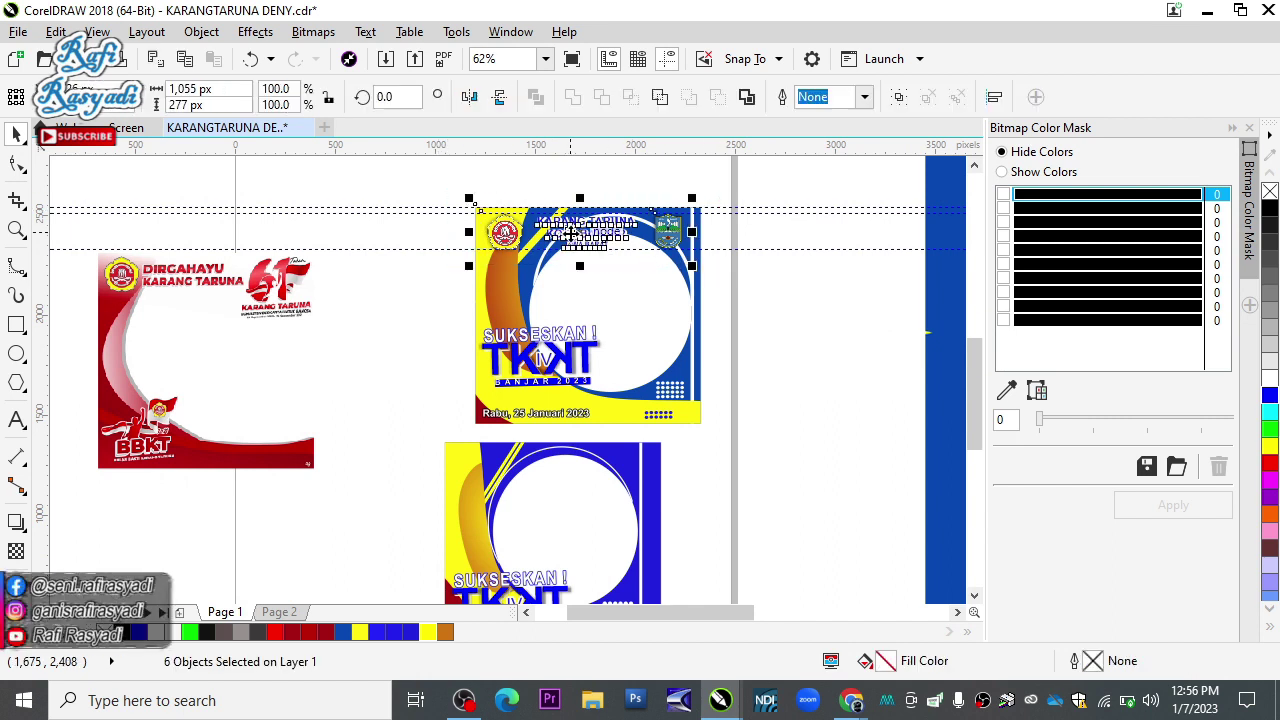
scroll(582, 205, "down", 1)
left_click_drag(570, 200, 554, 468)
left_click(697, 447)
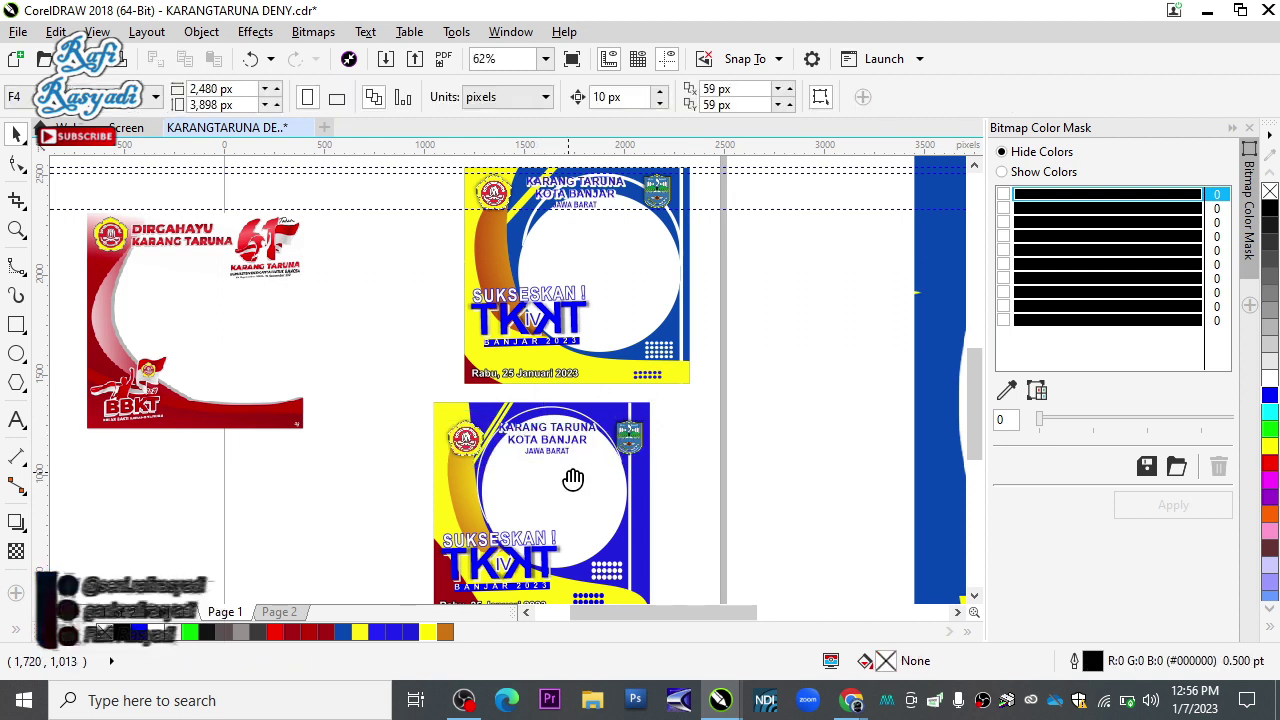
Nudge the two logos and the KARANG TARUNA heading together slightly up and to the left in the new frame
scroll(600, 391, "up", 5)
scroll(650, 420, "down", 3)
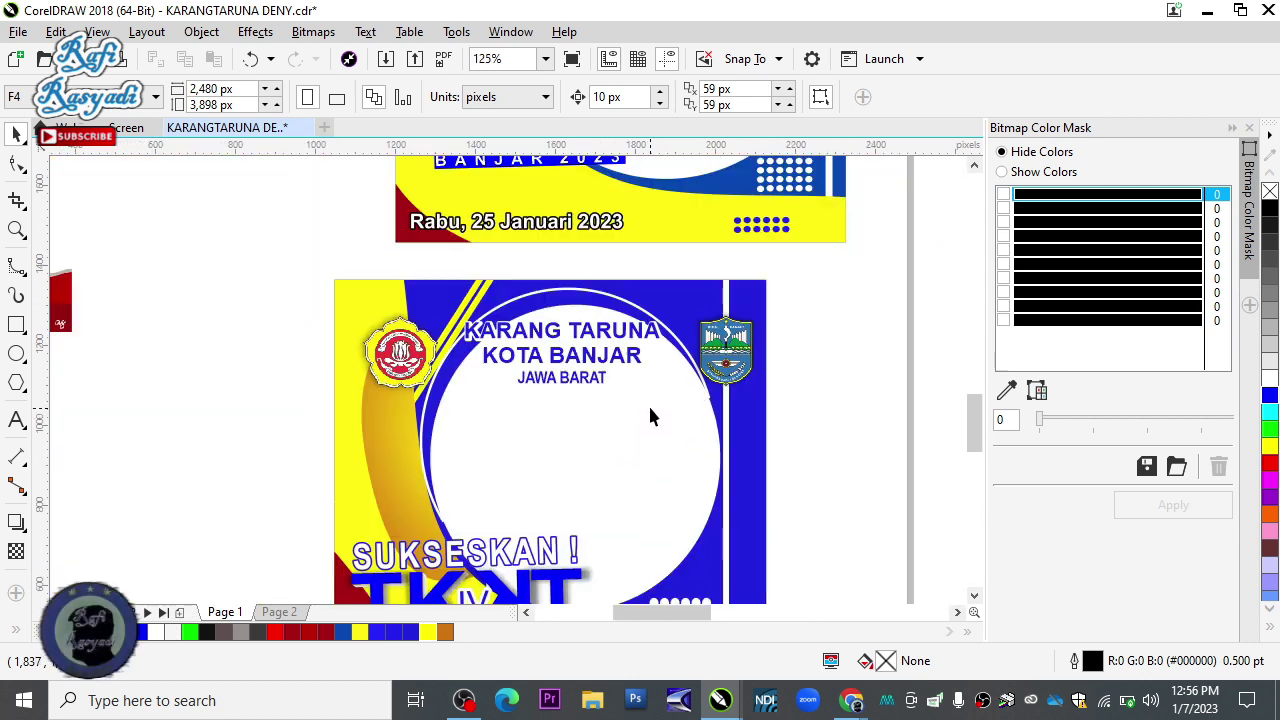
left_click_drag(347, 408, 330, 406)
key("Left")
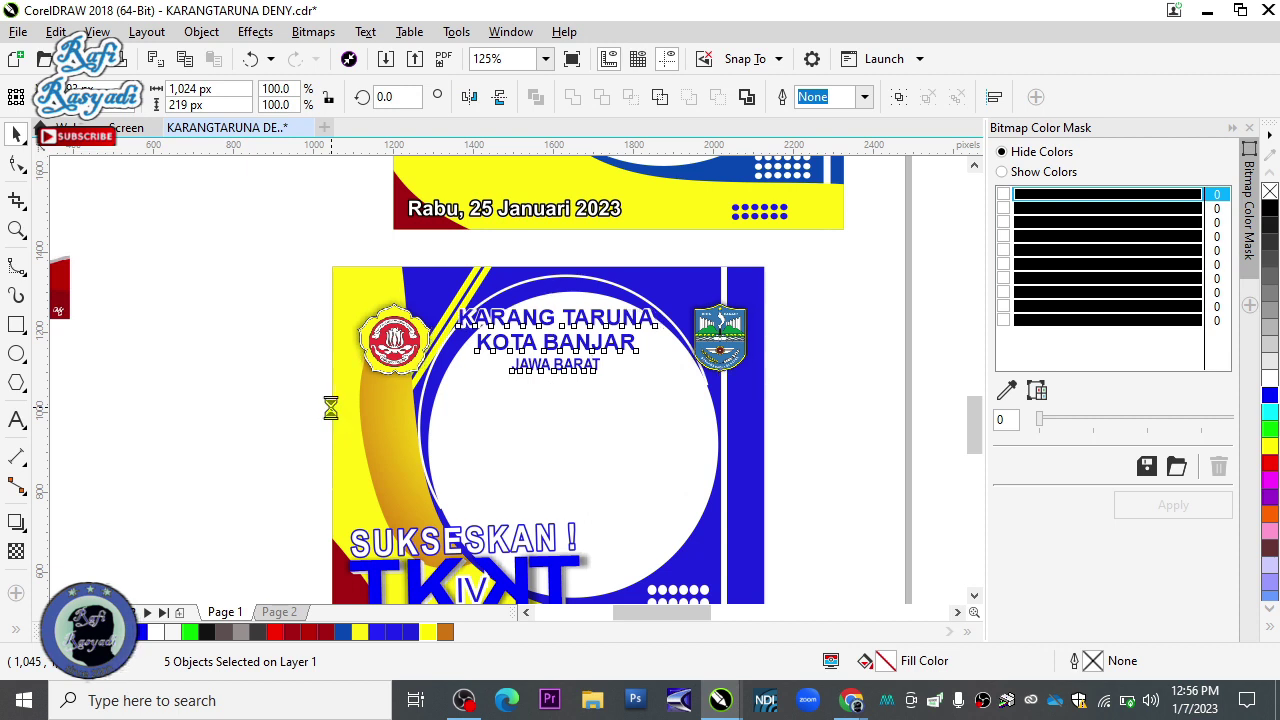
key("Left")
key("Left")
key("Right")
key("Up")
key("Up")
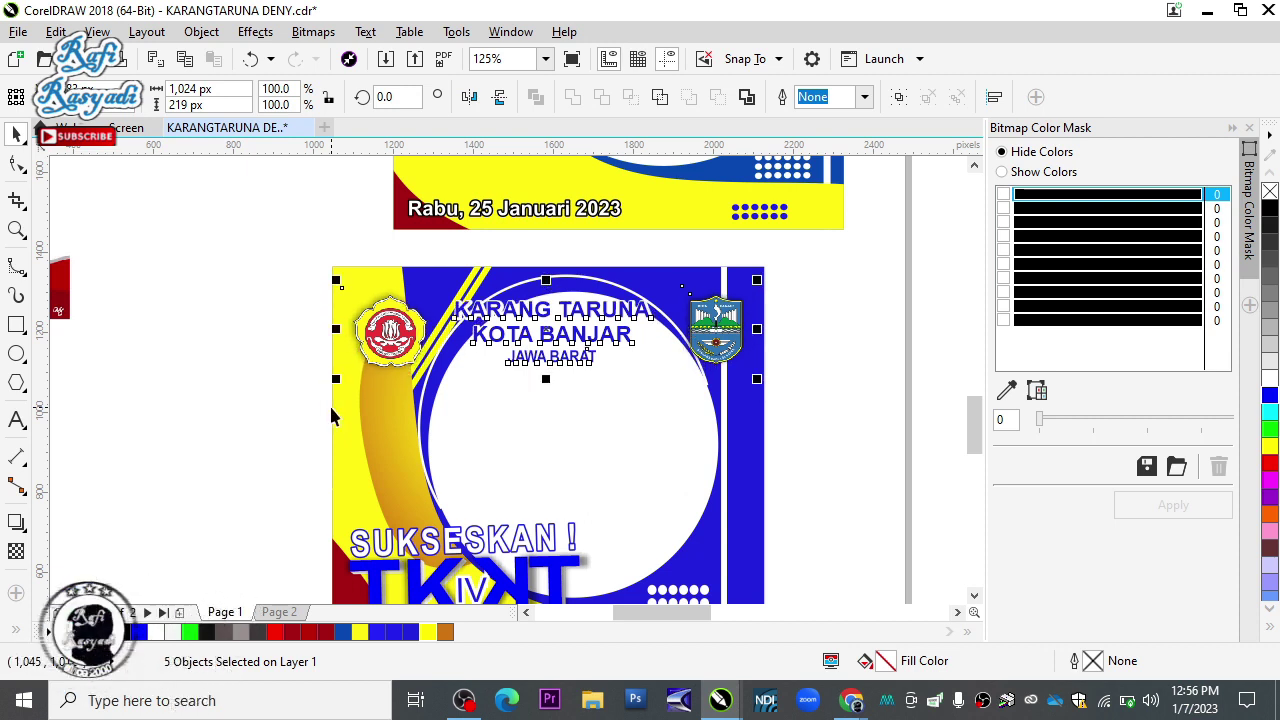
left_click(270, 401)
Select every object of the new twibbon frame and combine them into one group
scroll(465, 408, "down", 3)
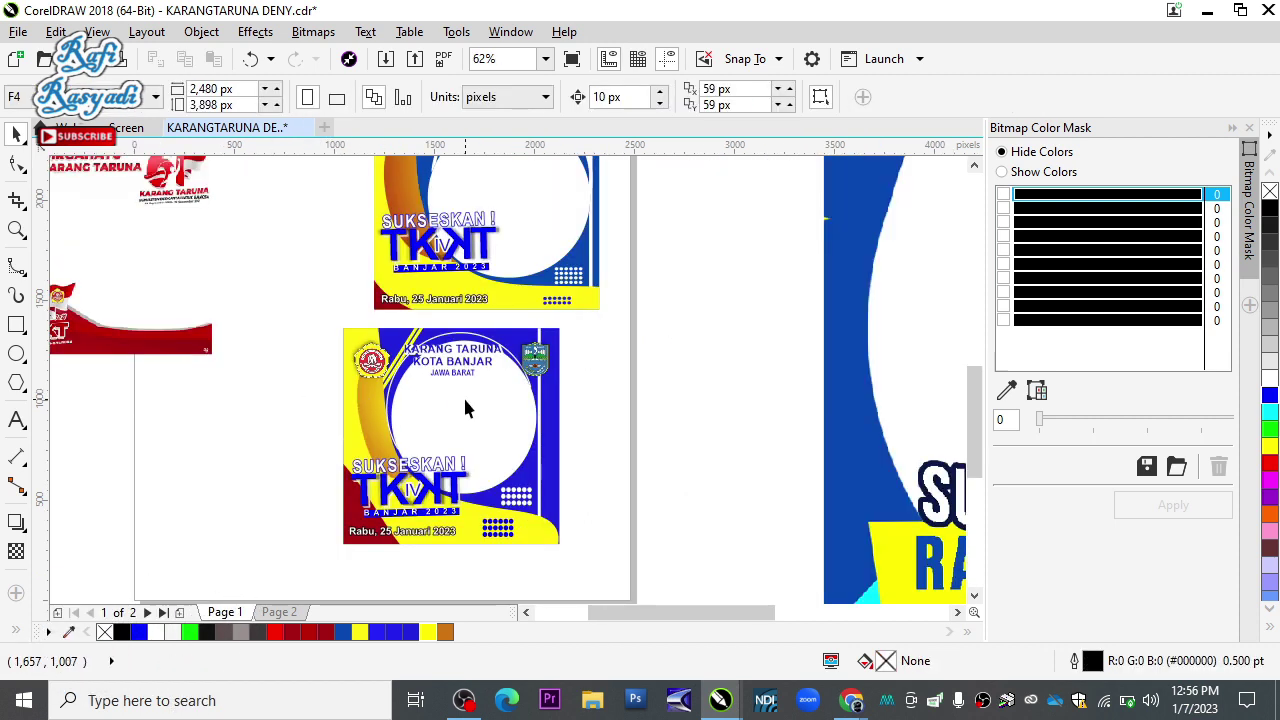
scroll(465, 408, "down", 2)
scroll(515, 430, "up", 5)
scroll(430, 407, "down", 1)
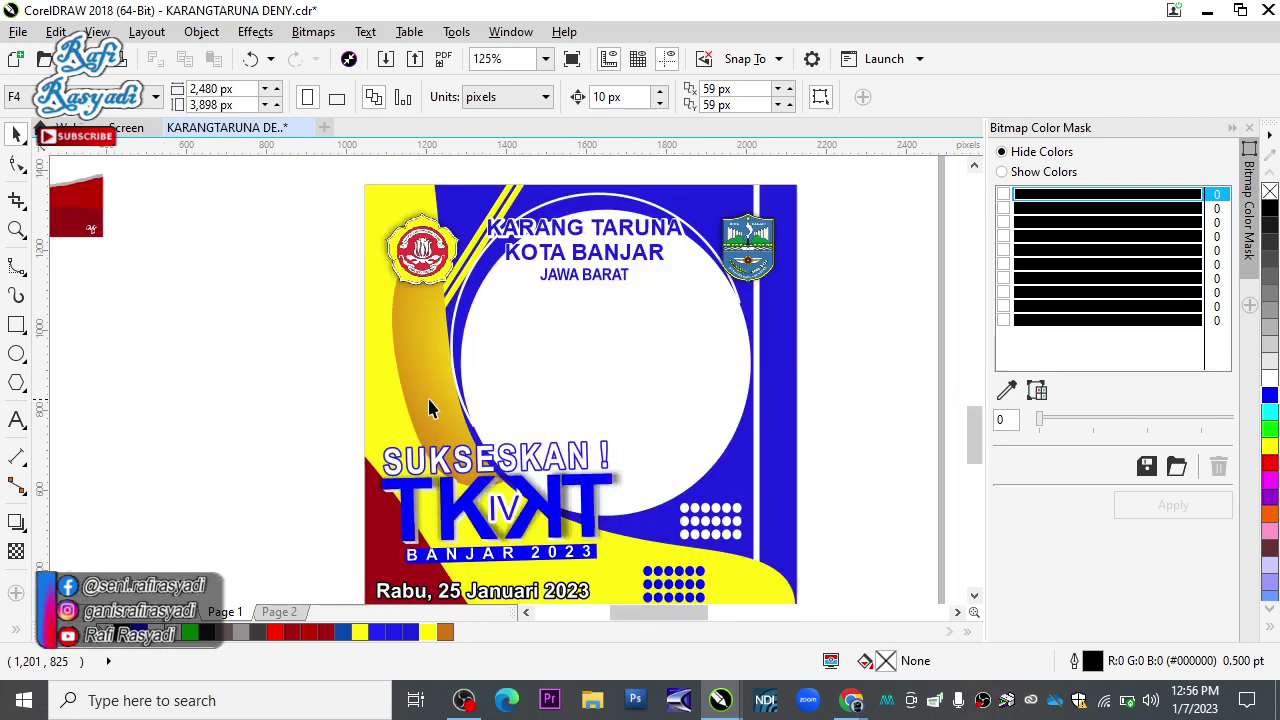
scroll(523, 409, "down", 2)
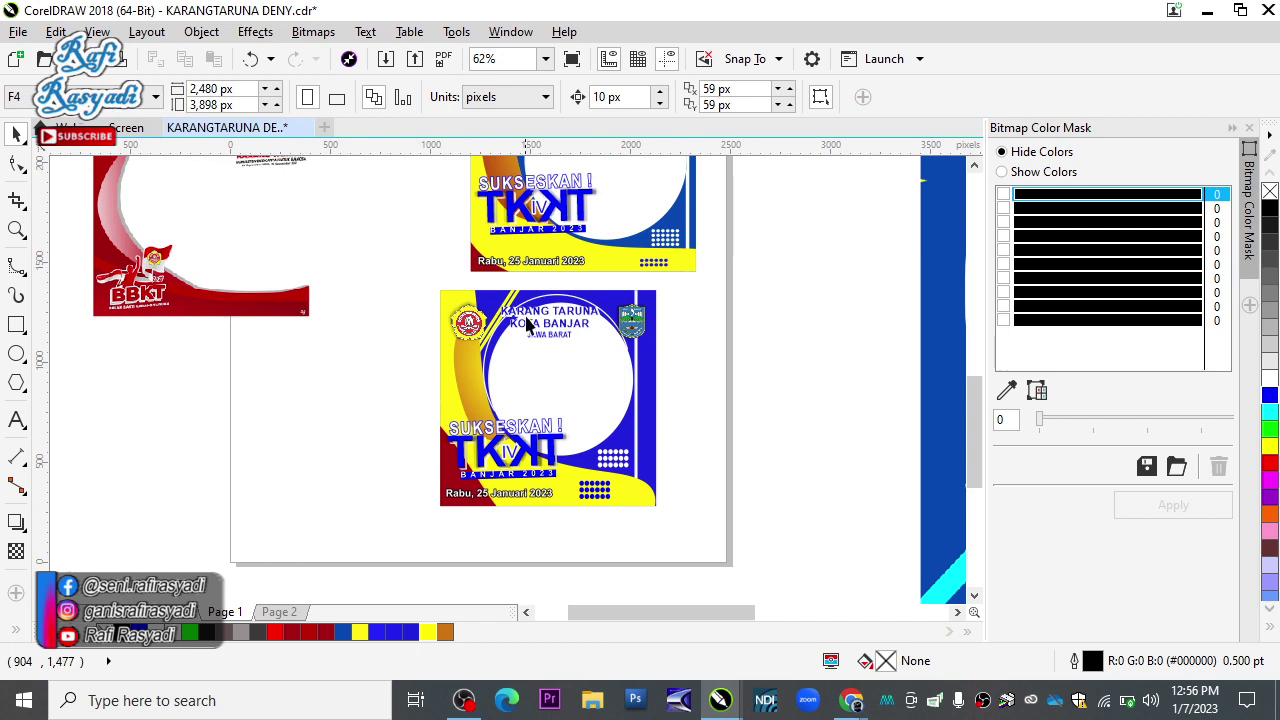
left_click_drag(530, 465, 514, 398)
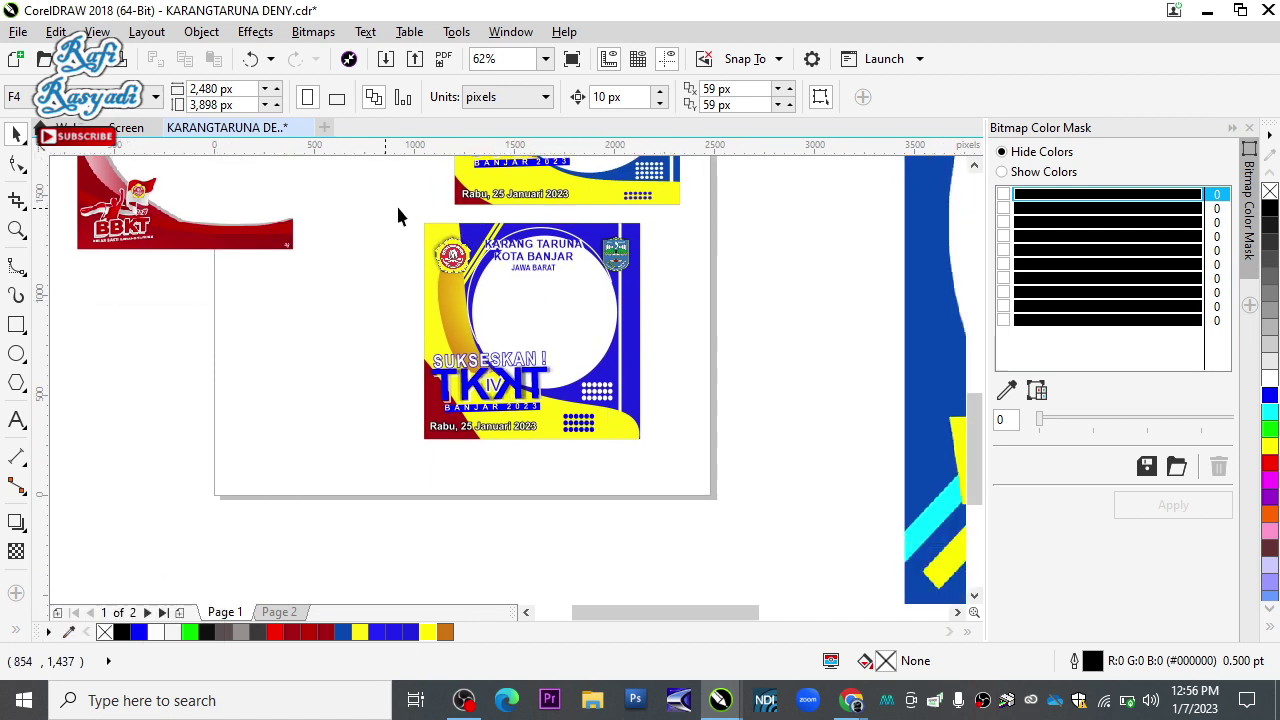
left_click_drag(678, 451, 678, 451)
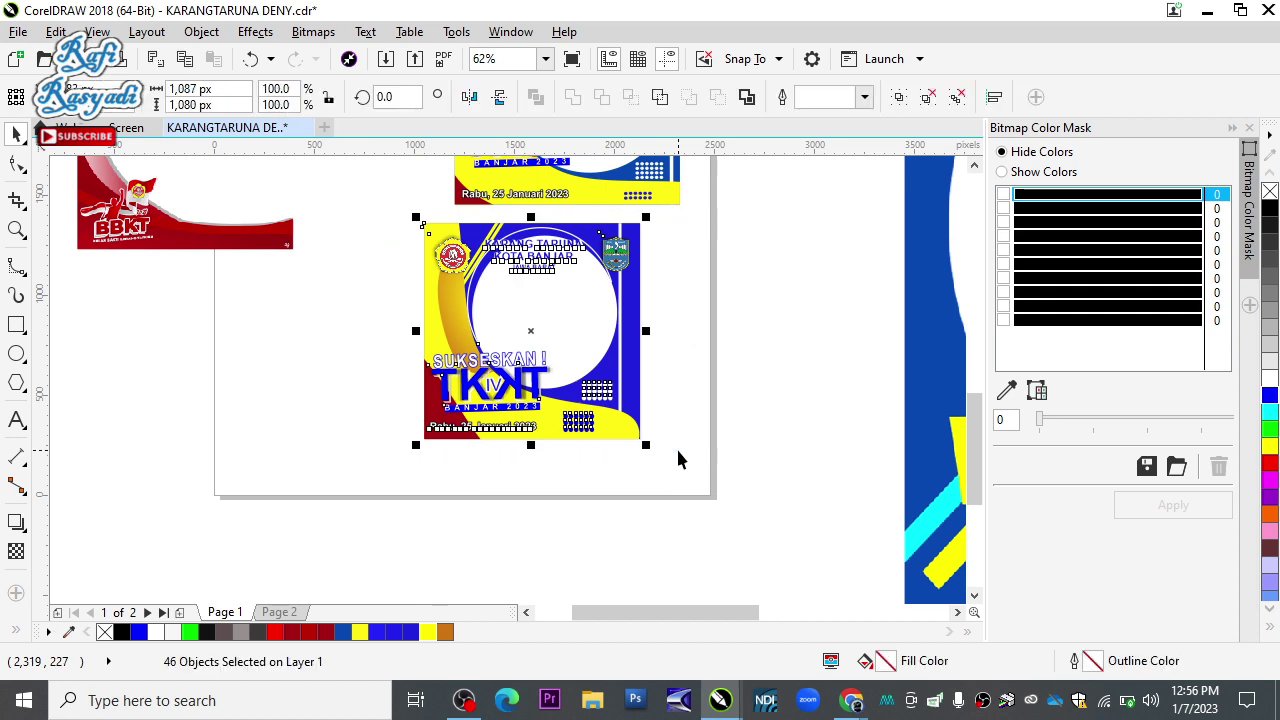
key("ctrl+g")
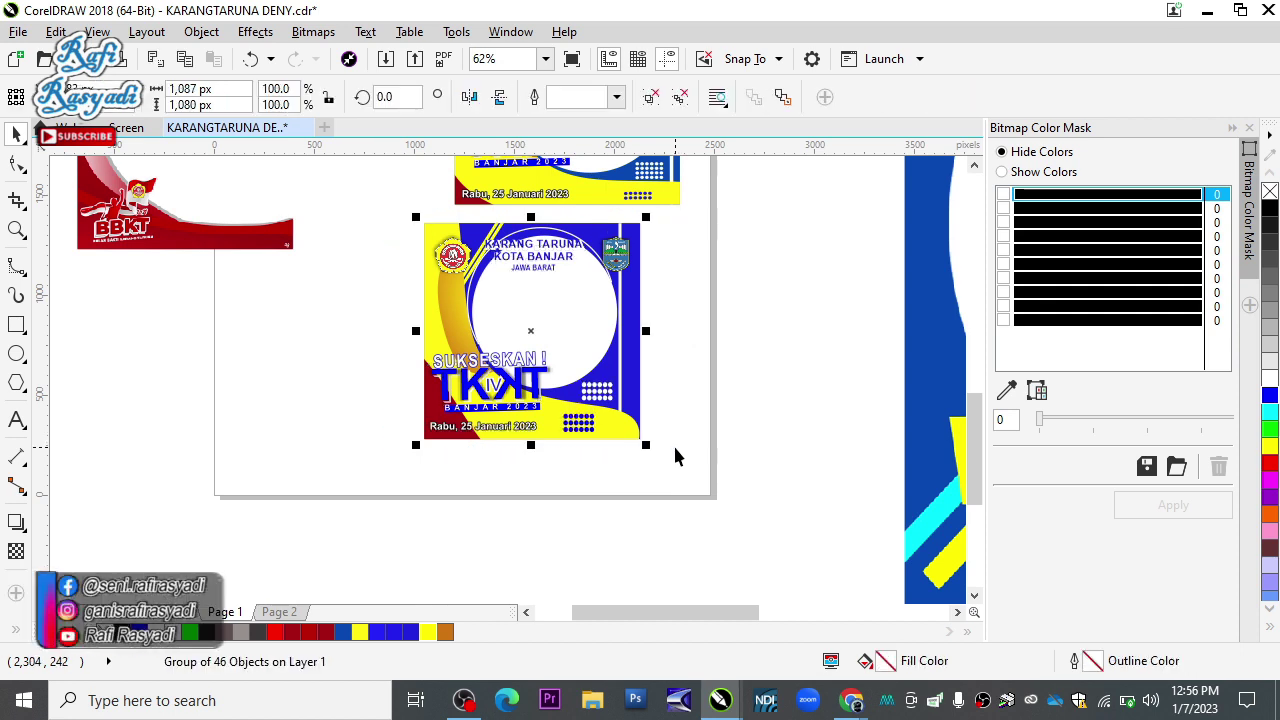
Start exporting only the selected twibbon group as a PNG named "cont twibb" in the Documents folder
key("ctrl+e")
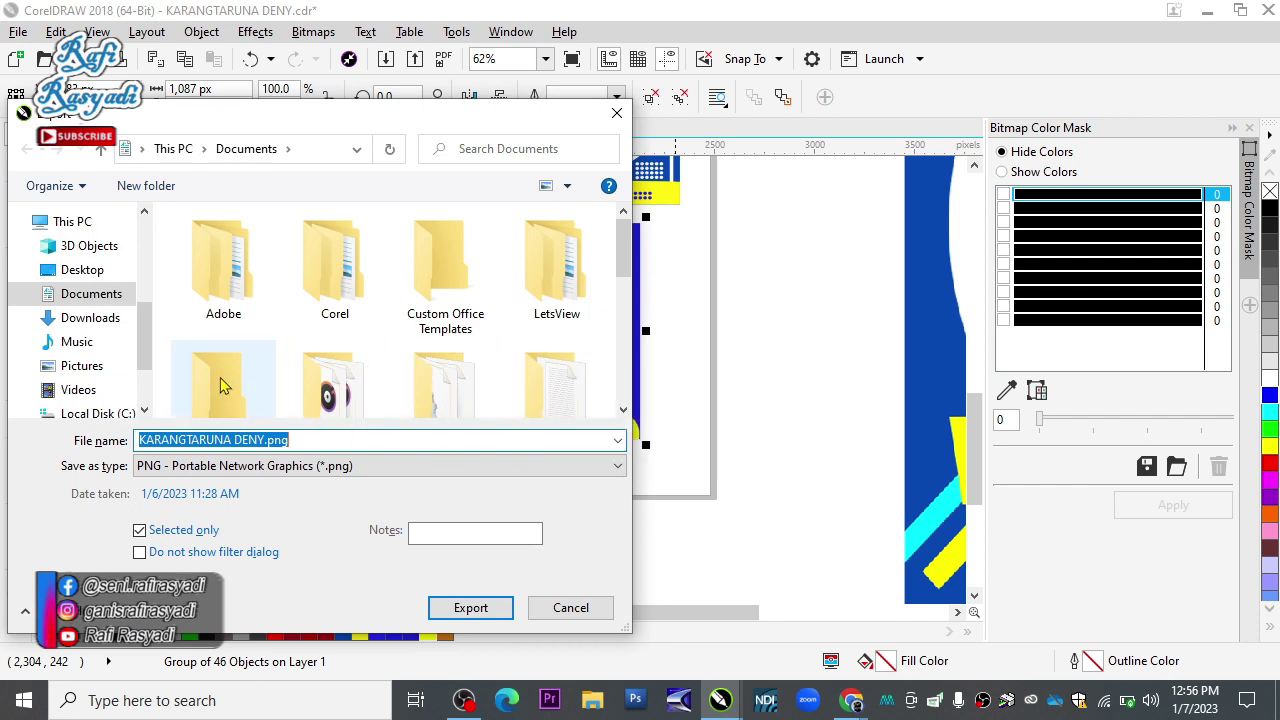
left_click(291, 440)
key("BackSpace")
key("BackSpace")
key("BackSpace")
key("BackSpace")
key("BackSpace")
key("BackSpace")
key("BackSpace")
key("BackSpace")
key("BackSpace")
key("BackSpace")
key("BackSpace")
key("BackSpace")
key("BackSpace")
key("BackSpace")
key("BackSpace")
key("BackSpace")
key("BackSpace")
type("co")
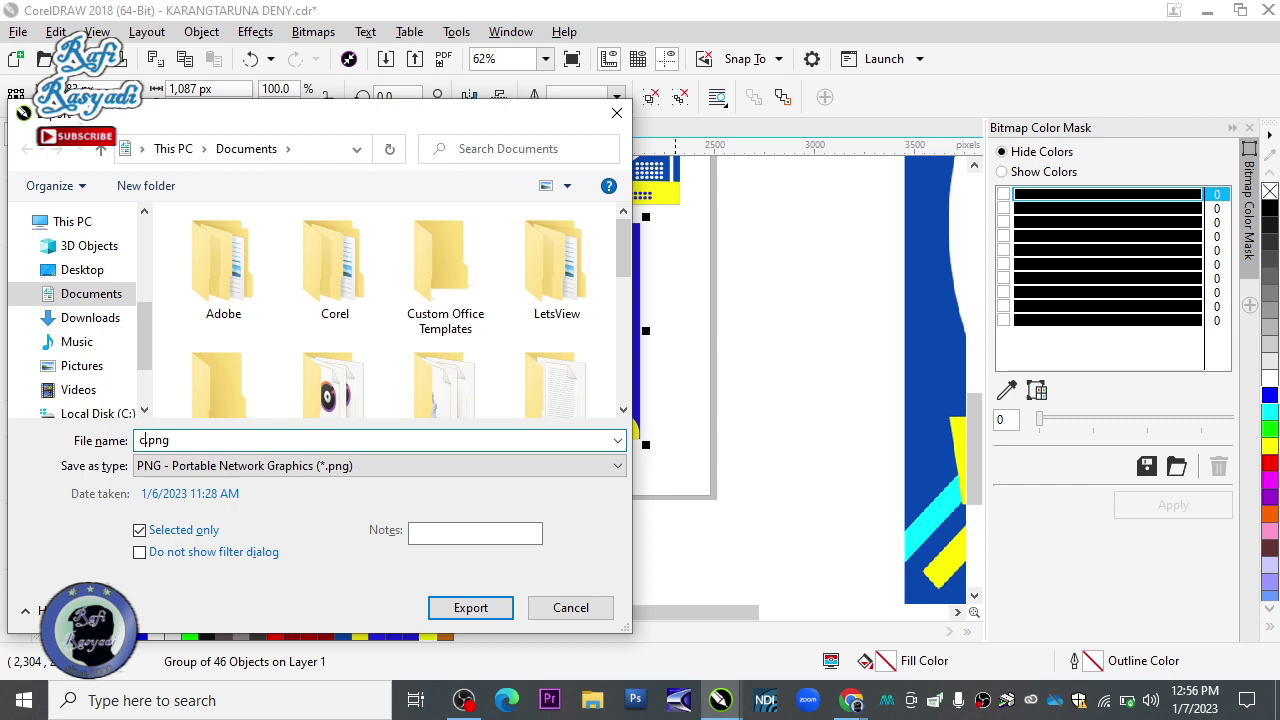
type("nt t")
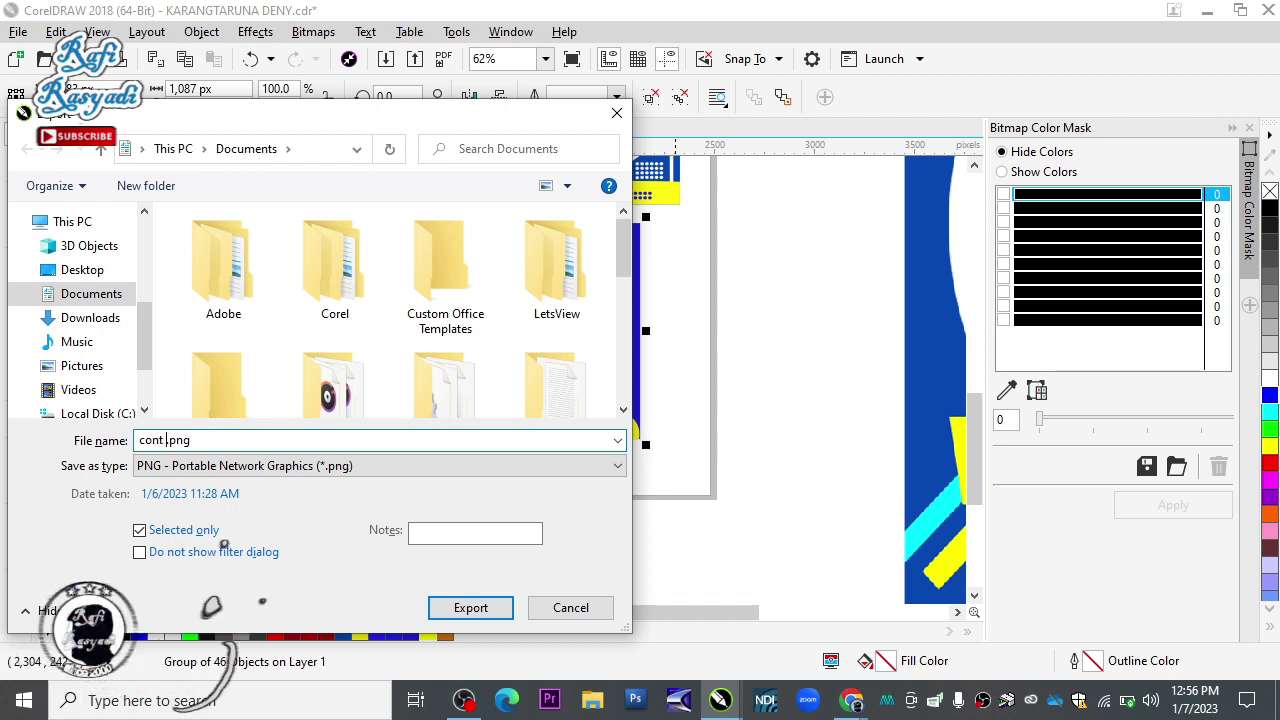
type("wibb")
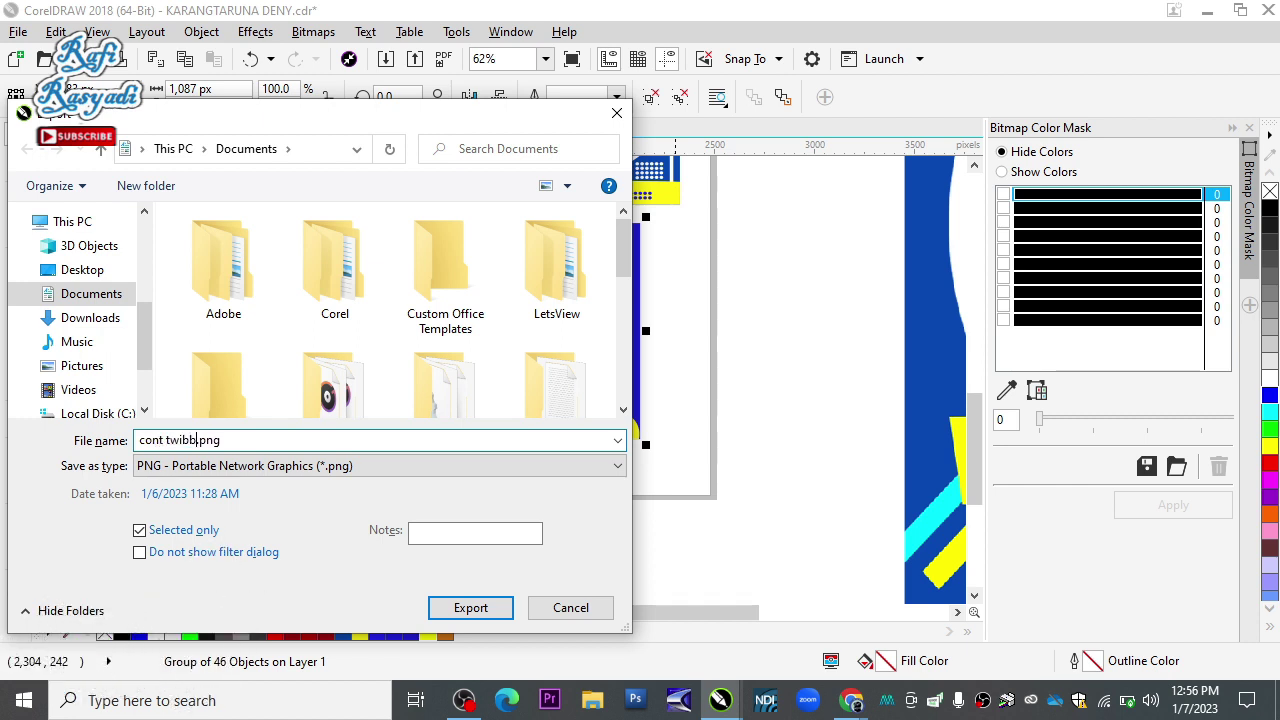
key("Return")
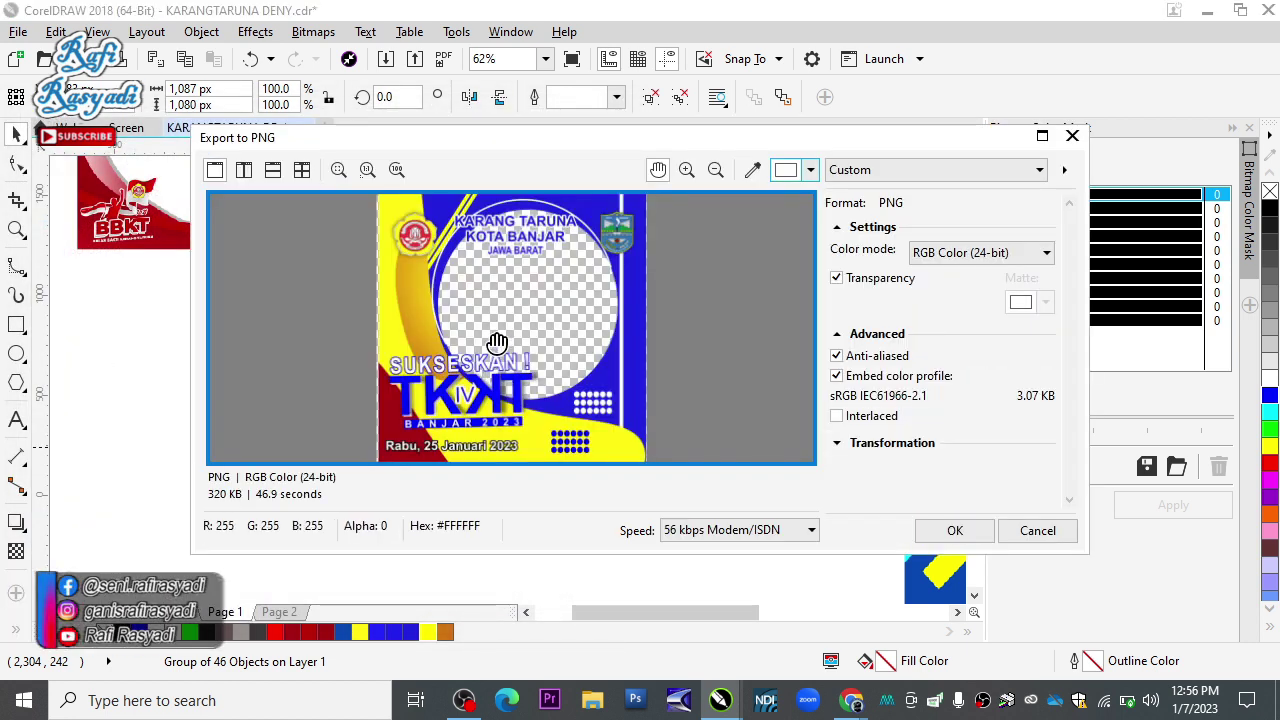
Check the transparent opening and edges in the PNG preview, and complete the export in 24-bit RGB with transparency
scroll(545, 300, "up", 1)
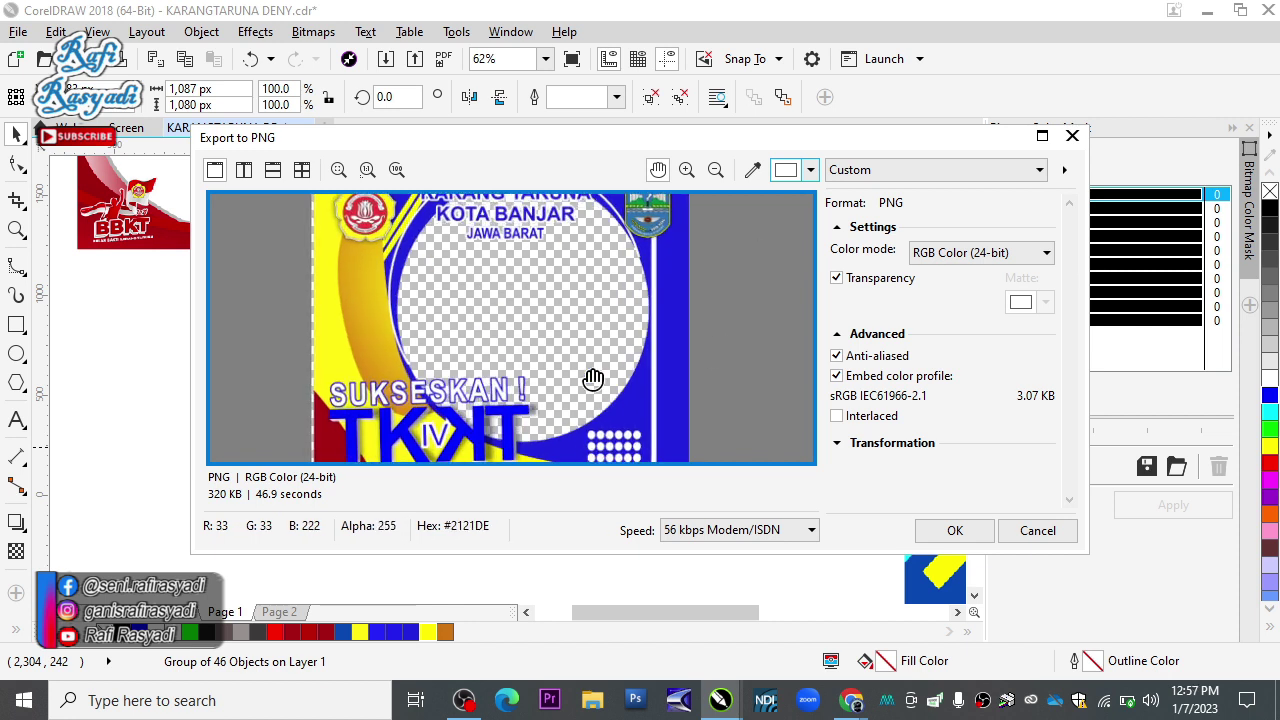
scroll(558, 392, "down", 2)
left_click_drag(529, 433, 543, 349)
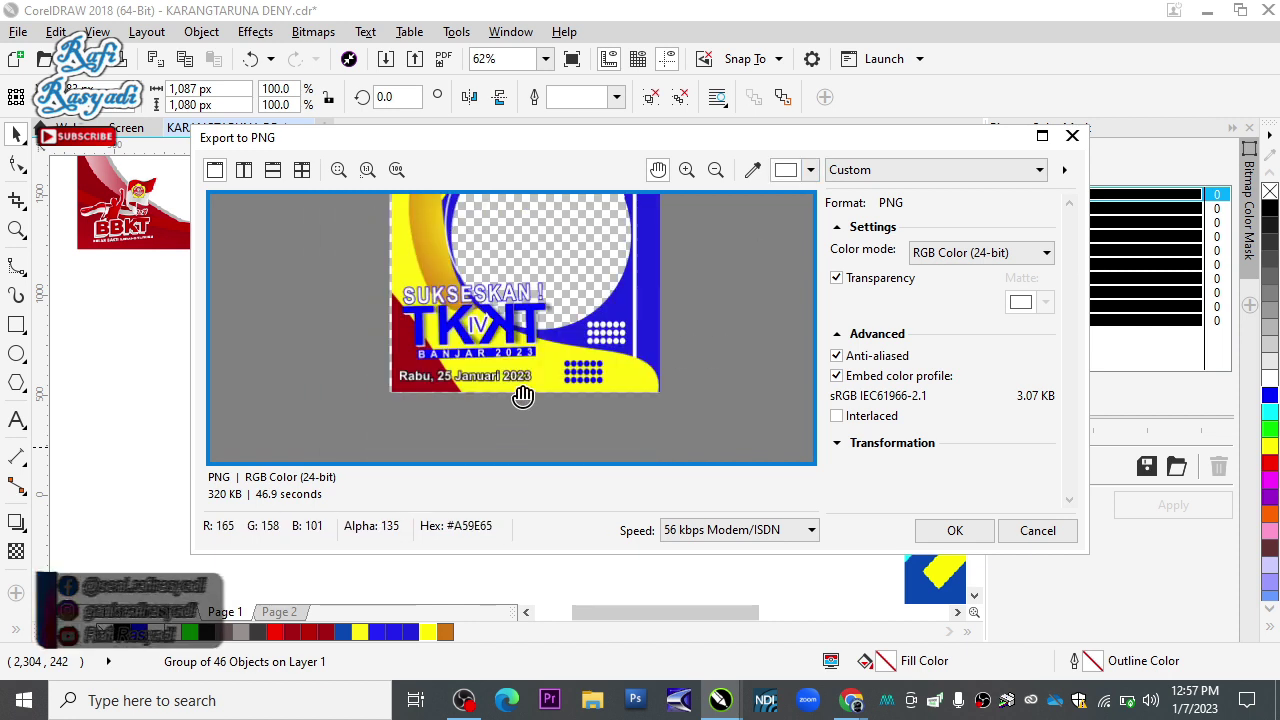
left_click_drag(575, 298, 554, 397)
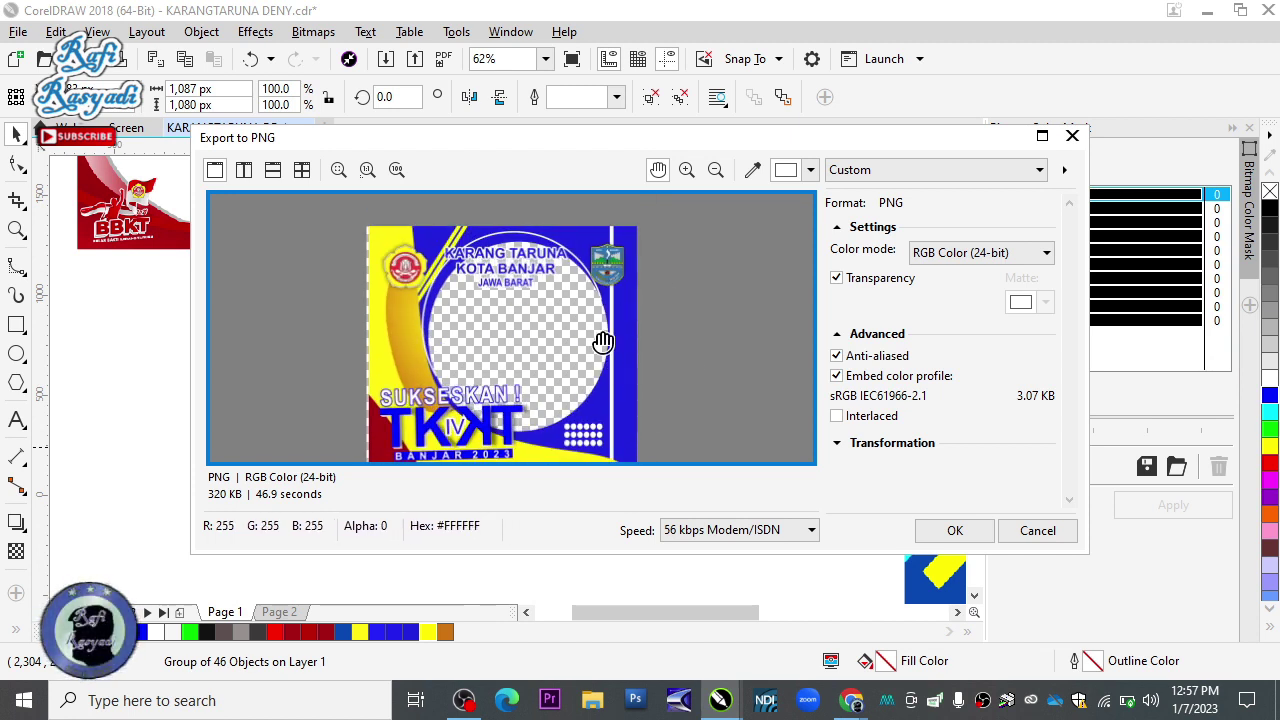
left_click(955, 531)
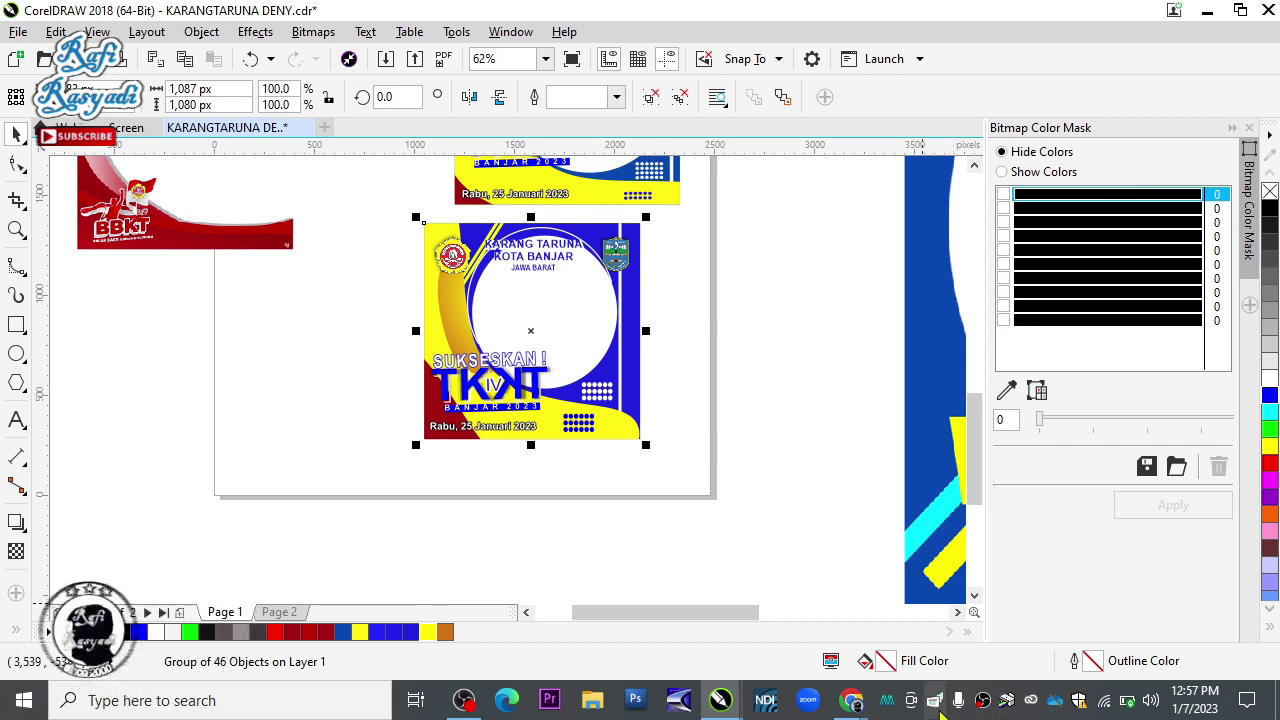
Switch to Chrome and review the existing SUKSESKAN ! TKKT KOTA BANJAR KE IV 2023 campaign page
mouse_move(851, 700)
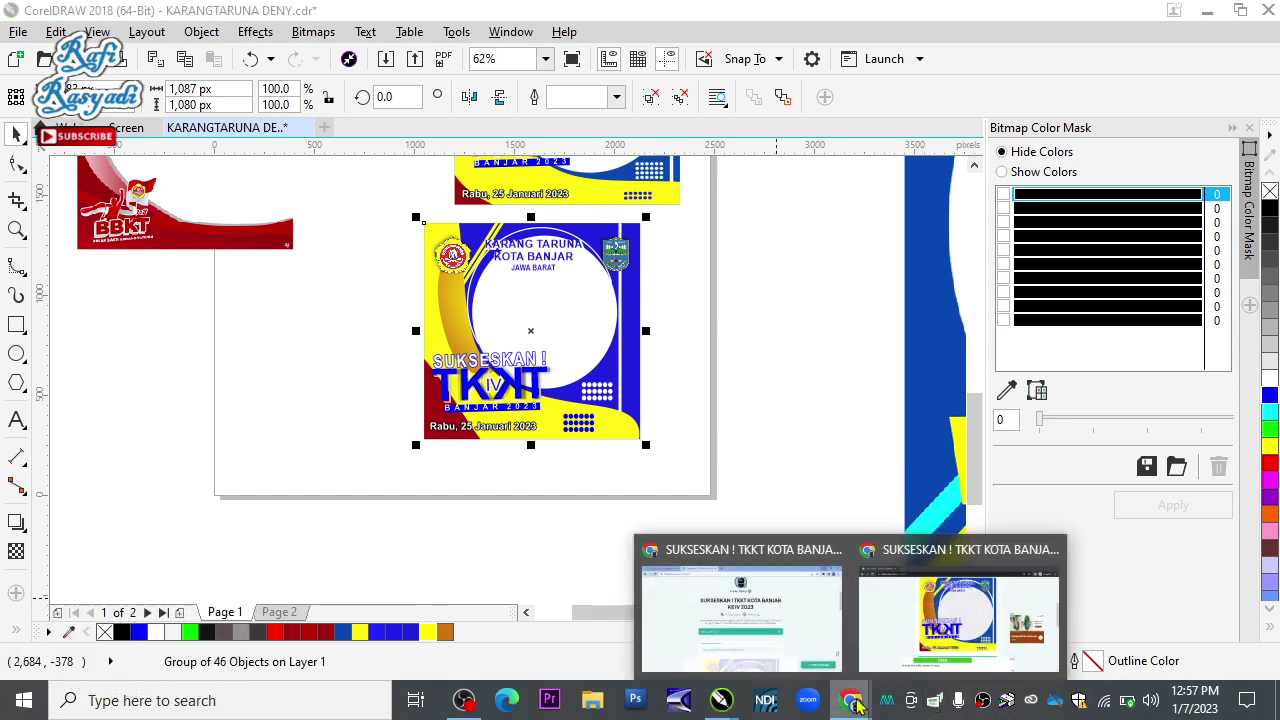
left_click(955, 645)
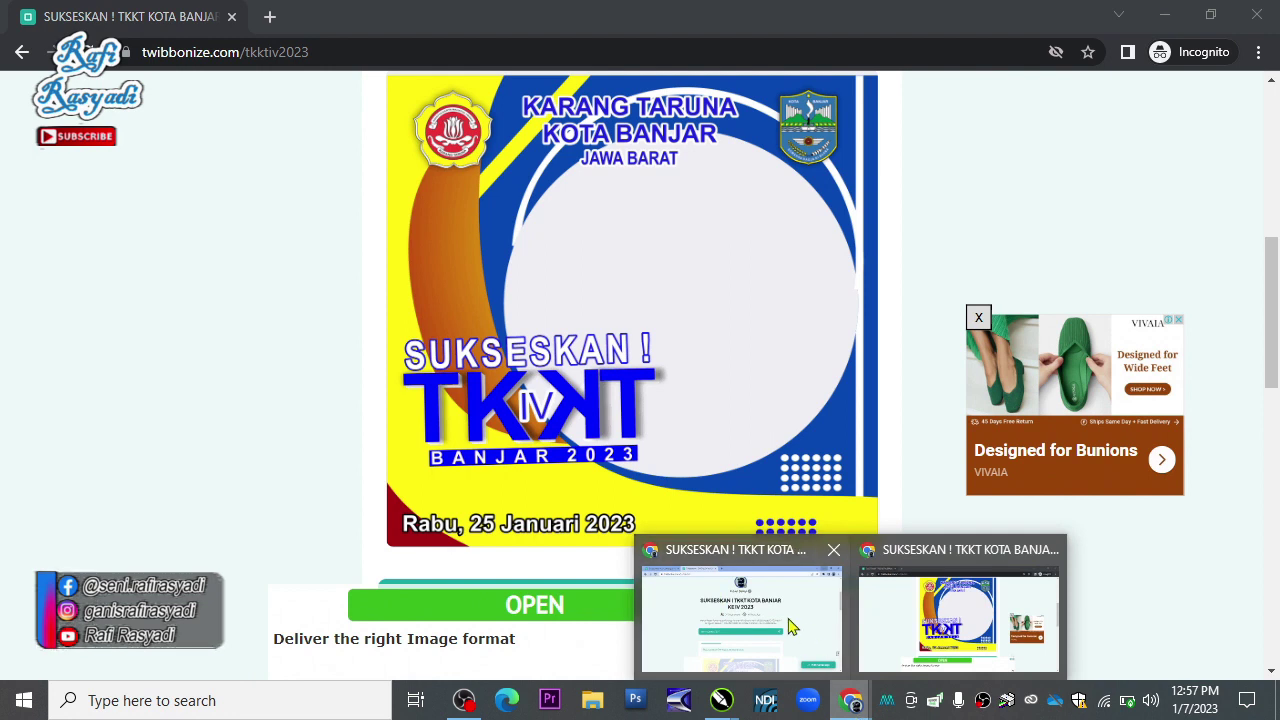
left_click(786, 626)
scroll(591, 412, "up", 2)
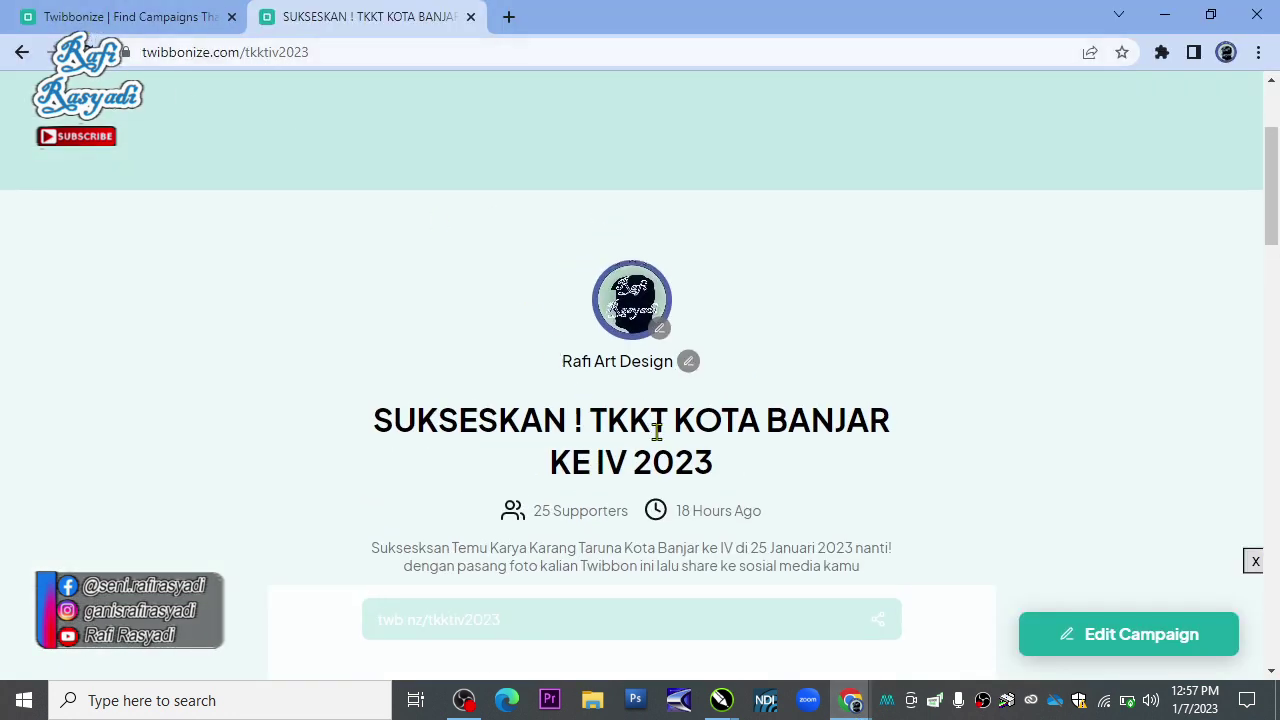
scroll(657, 423, "down", 4)
scroll(289, 246, "up", 2)
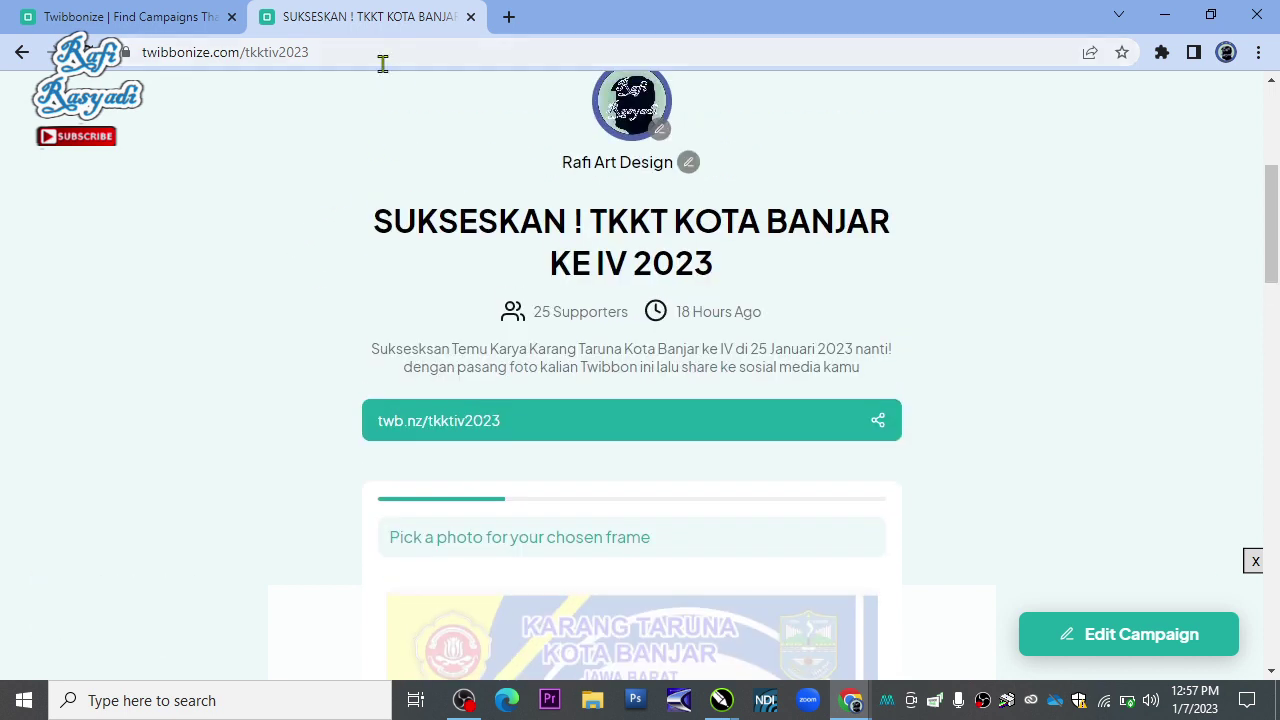
Load the twibbonize.com homepage in place of the campaign page
left_click(382, 63)
left_click(382, 63)
key("BackSpace")
key("BackSpace")
key("BackSpace")
key("BackSpace")
key("BackSpace")
key("BackSpace")
key("BackSpace")
key("BackSpace")
key("BackSpace")
key("BackSpace")
key("Return")
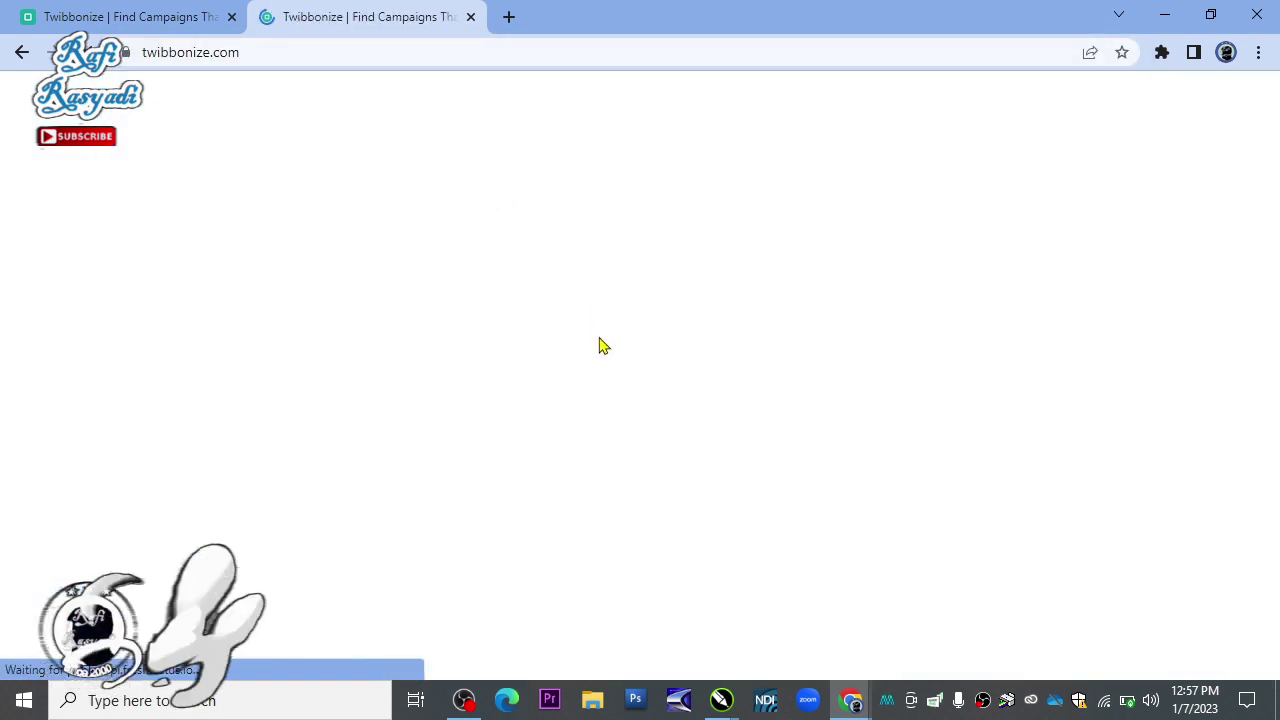
Start a new Twibbonize campaign with the placeholder title "kjahsjaj"
scroll(620, 390, "down", 4)
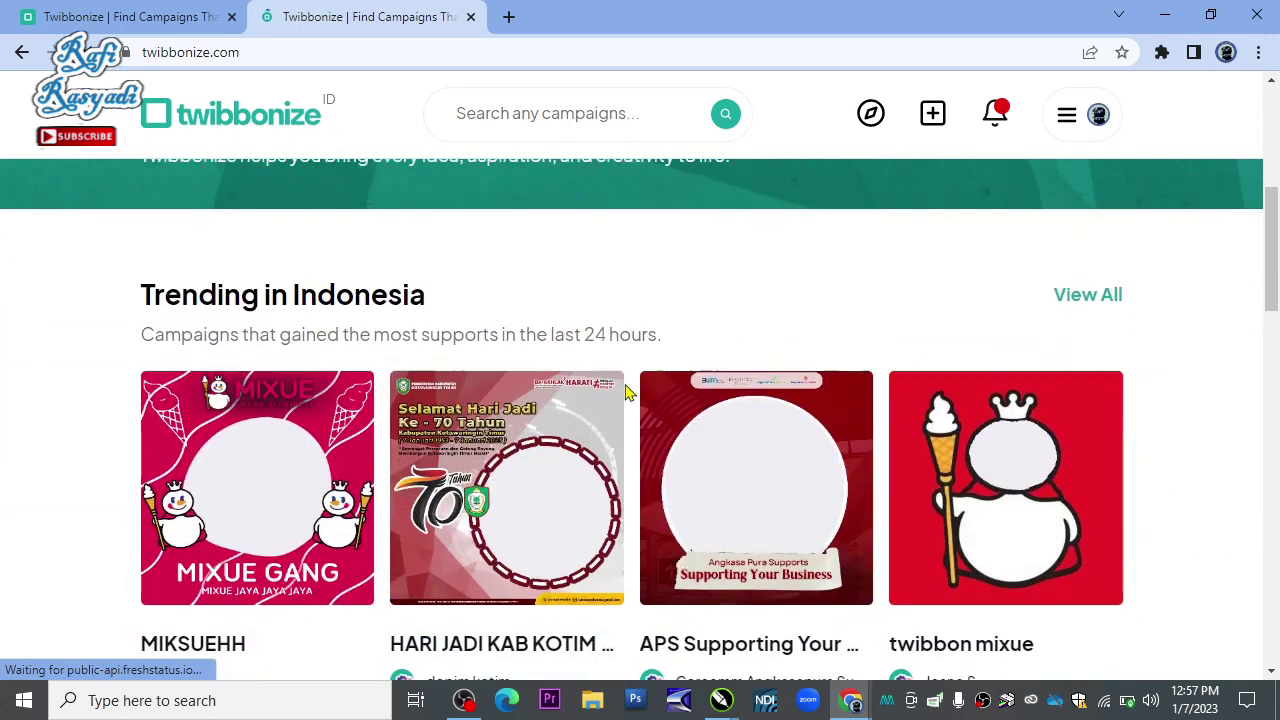
scroll(625, 393, "up", 4)
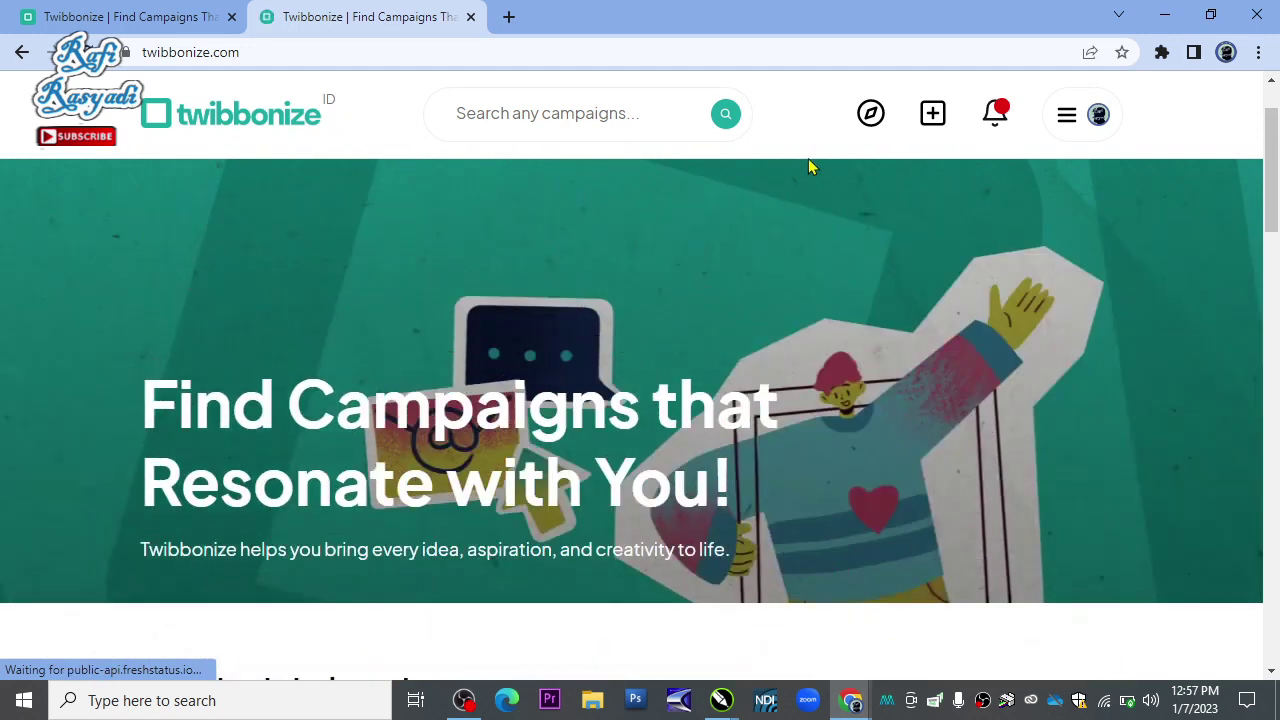
left_click(937, 120)
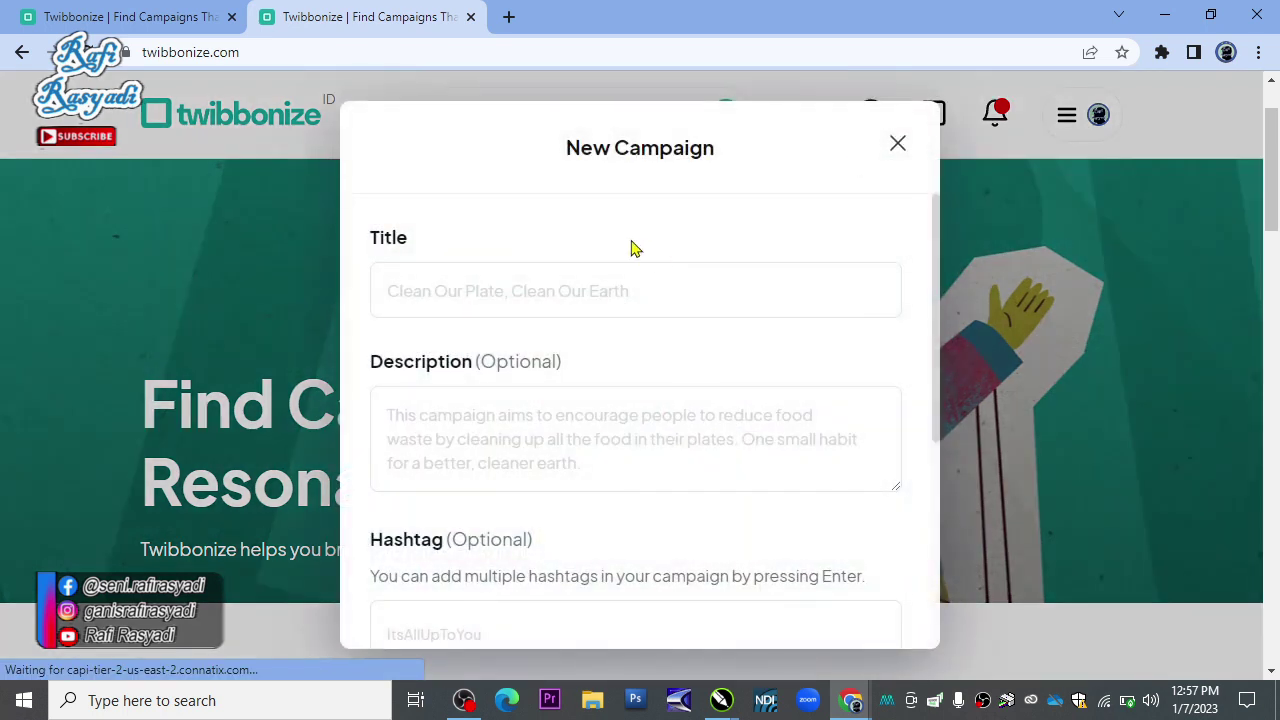
type("kjahsjaj")
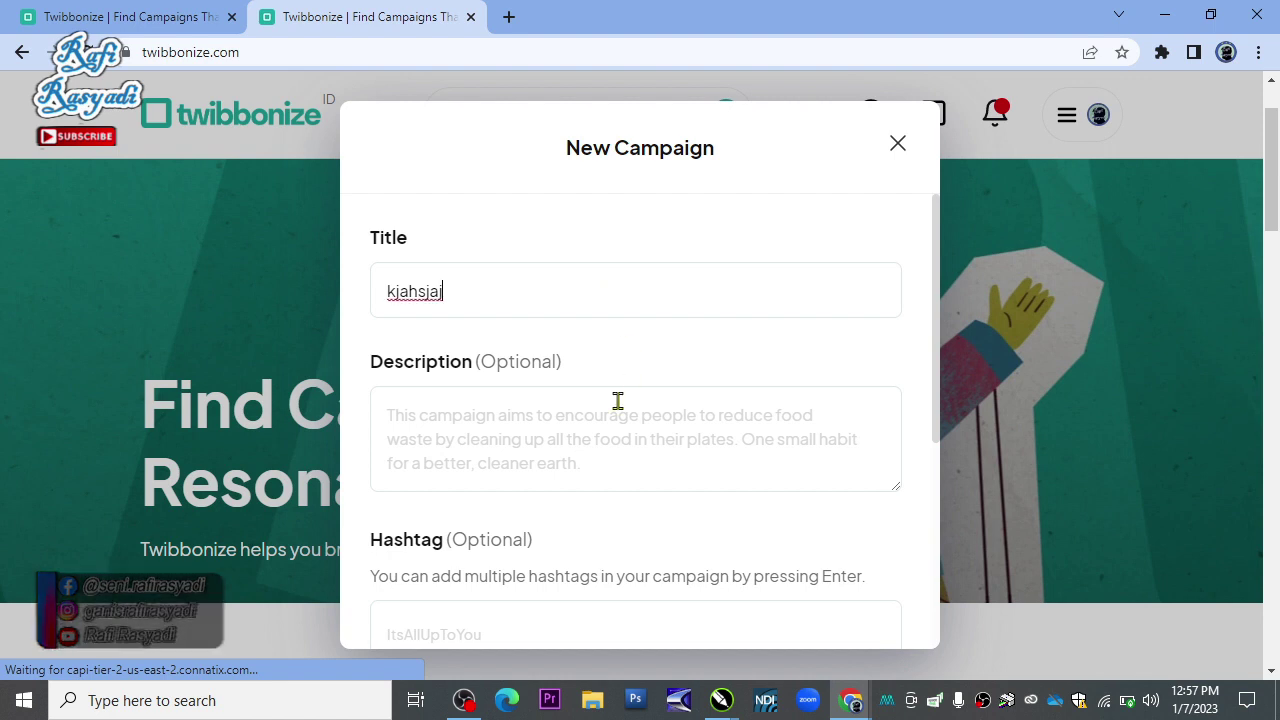
Fill in the campaign description with the placeholder text "hjuaakjjaiu"
left_click(614, 400)
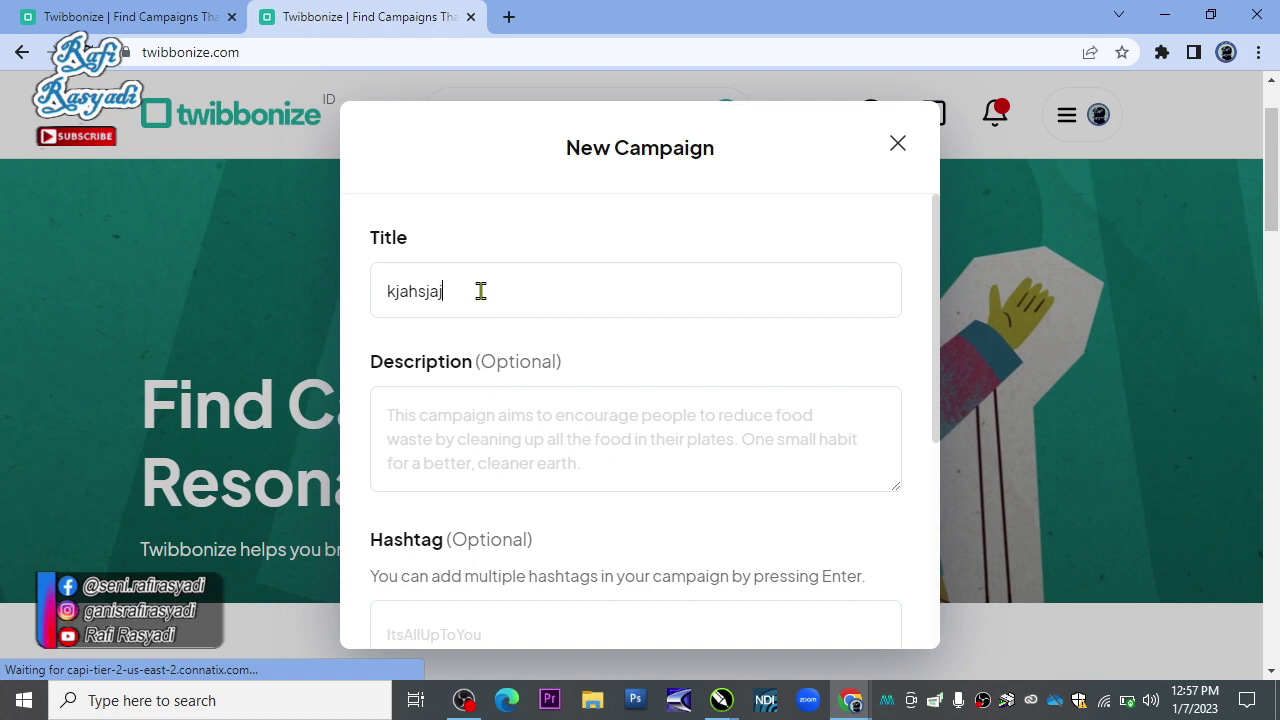
scroll(483, 346, "down", 1)
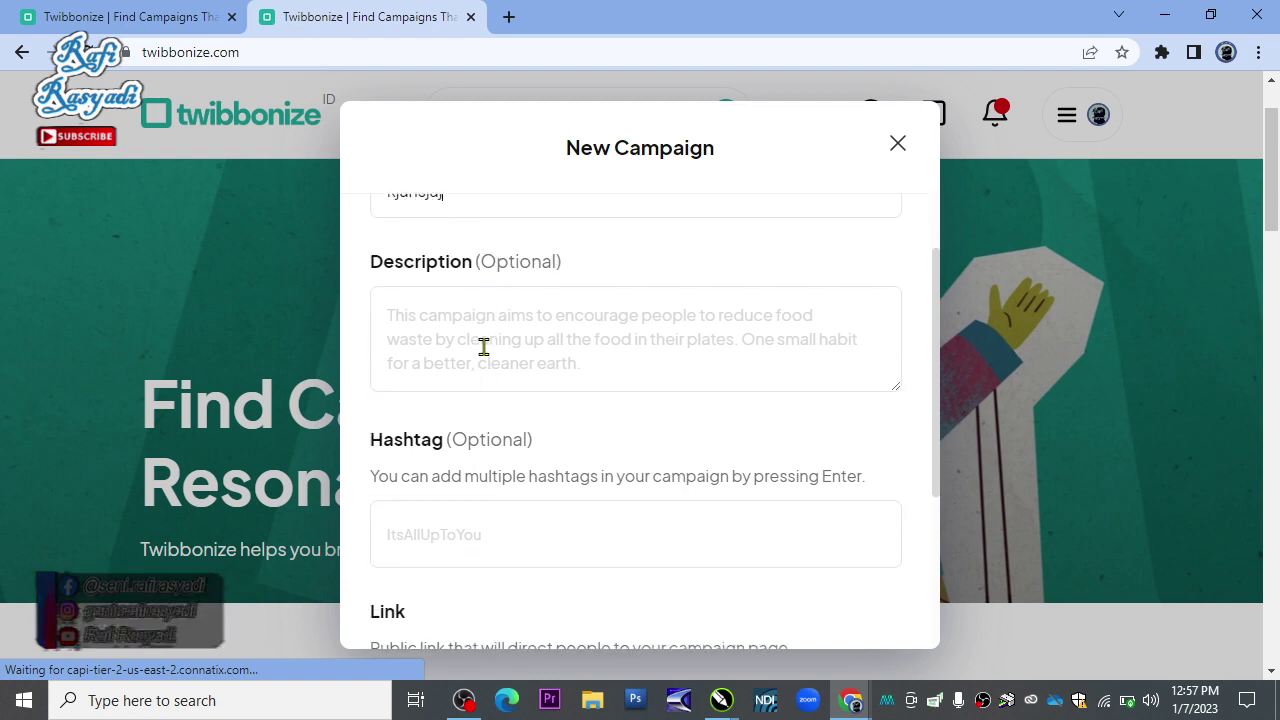
left_click(486, 317)
scroll(489, 291, "up", 1)
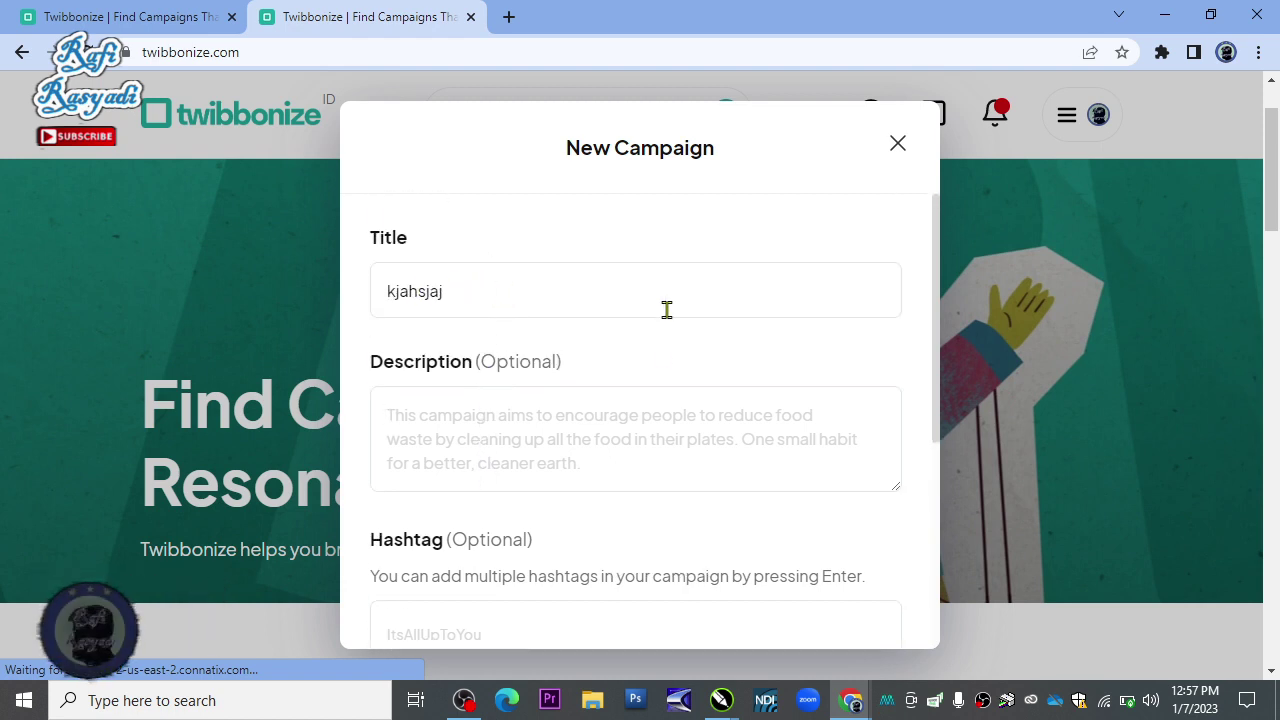
scroll(564, 369, "down", 1)
type("hjuaakjjaiu")
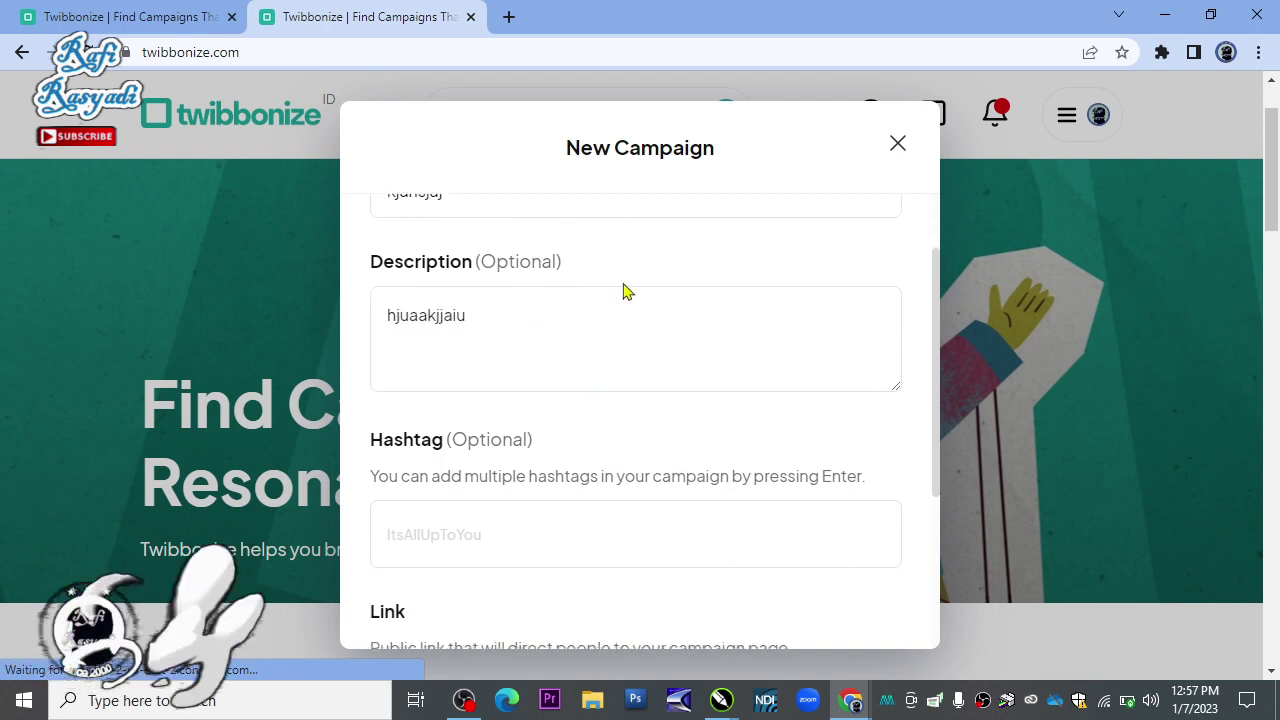
Set the campaign's public link to twb.nz/contoh-oleh, leaving the hashtag empty
scroll(598, 378, "down", 2)
left_click(572, 340)
scroll(560, 425, "down", 1)
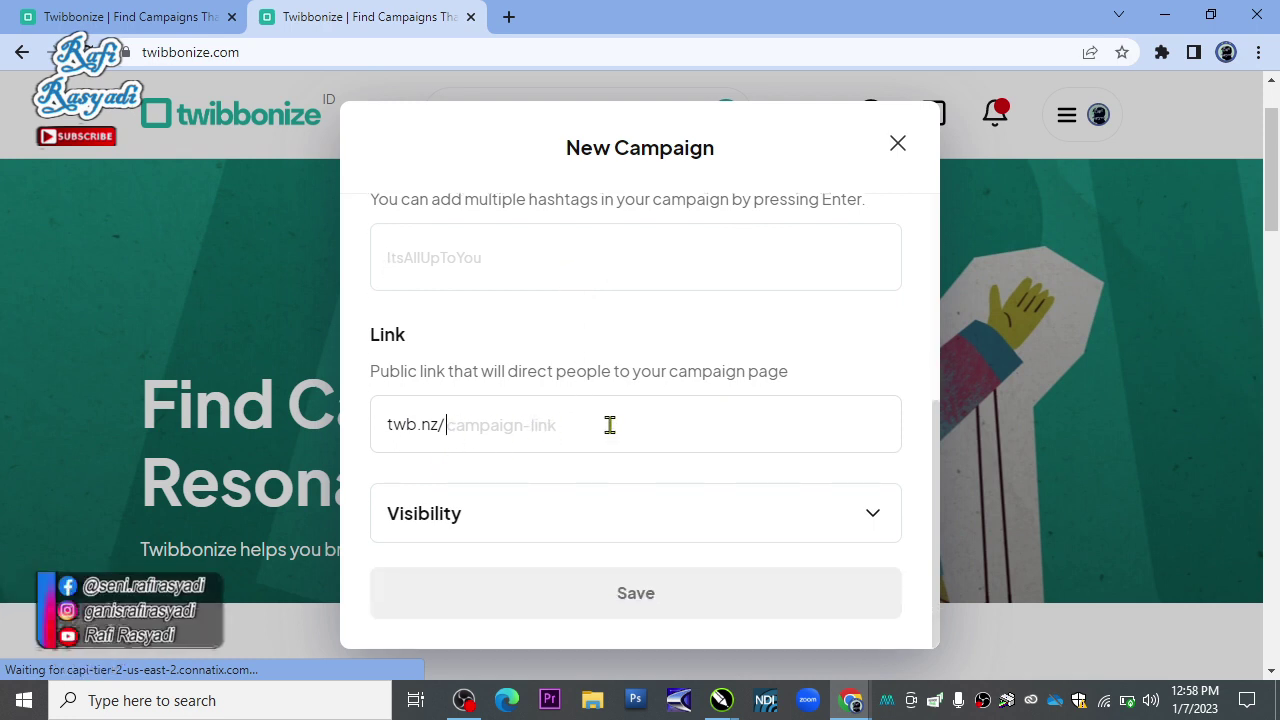
type("contoh")
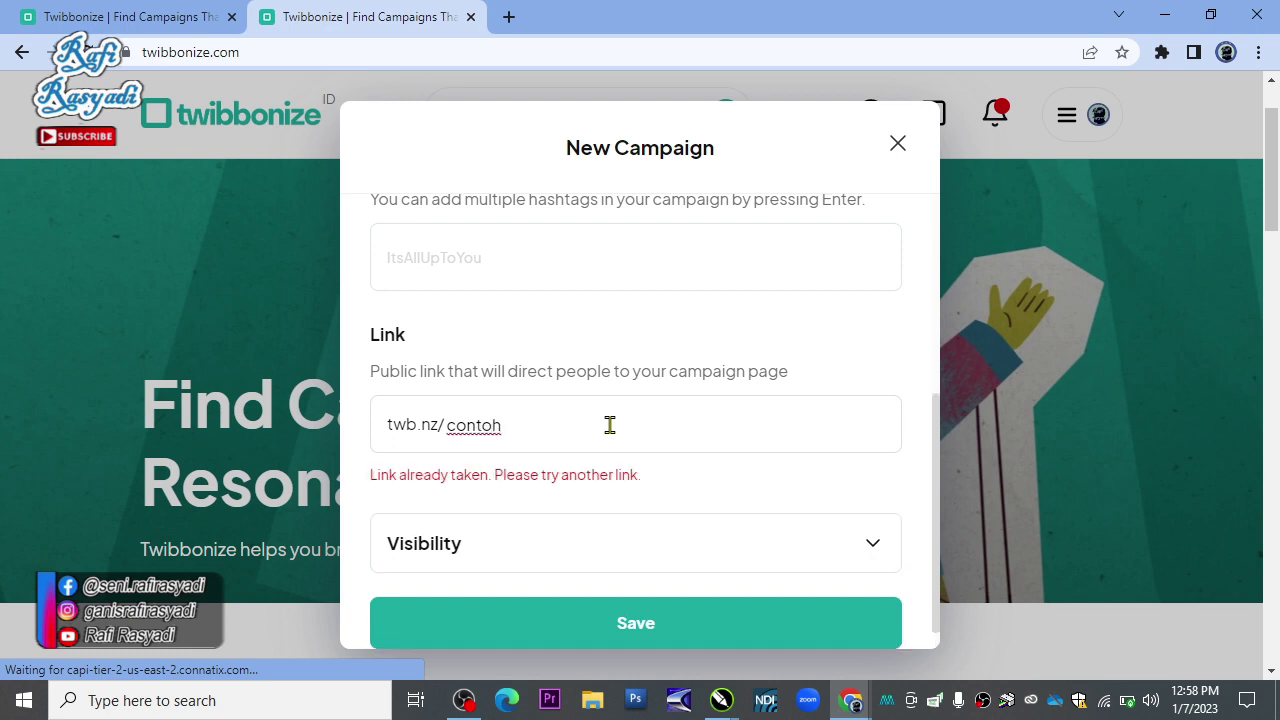
type("-")
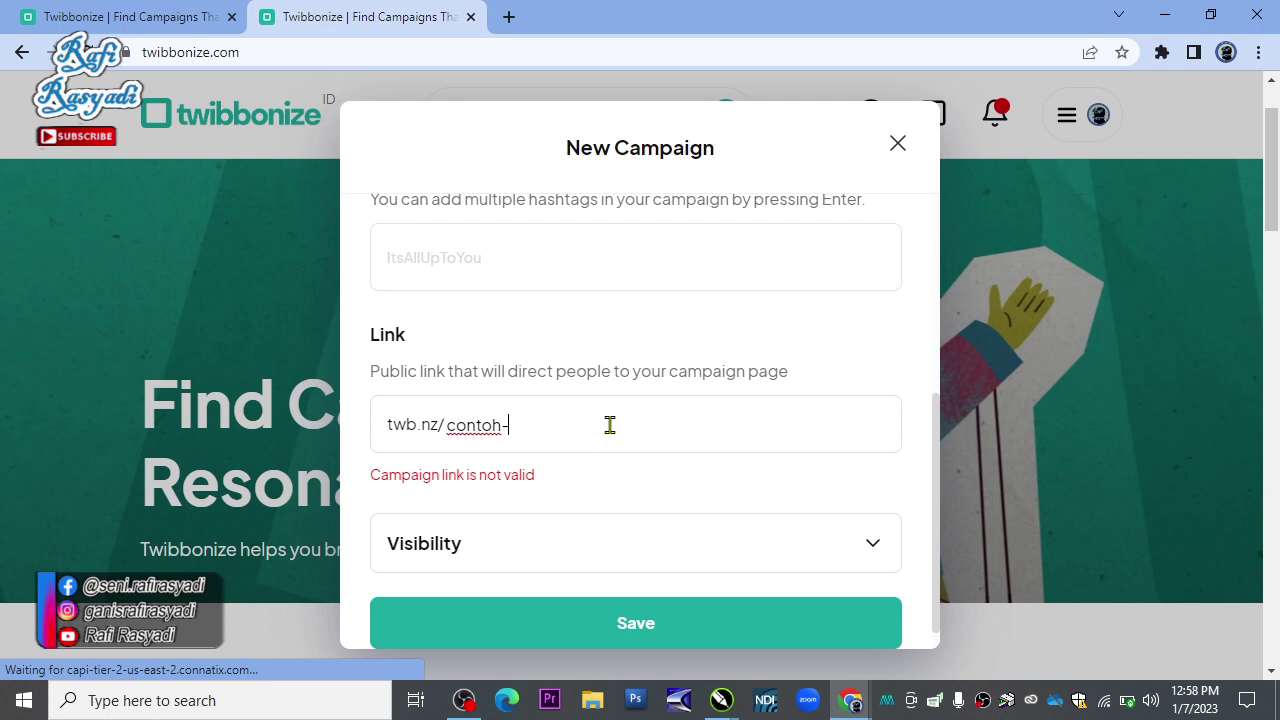
type("oleh")
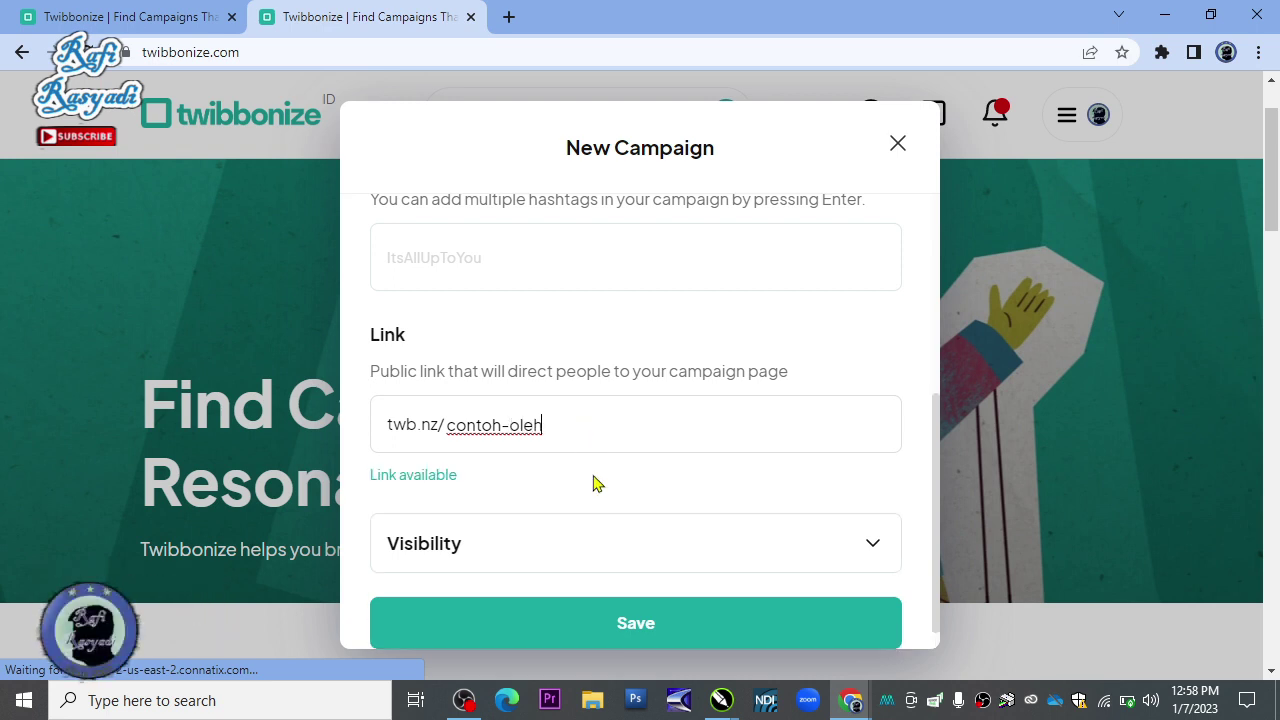
Expand the new campaign's visibility options and keep the campaign Public so all Twibbonize users can search for it
scroll(588, 480, "down", 3)
left_click(615, 519)
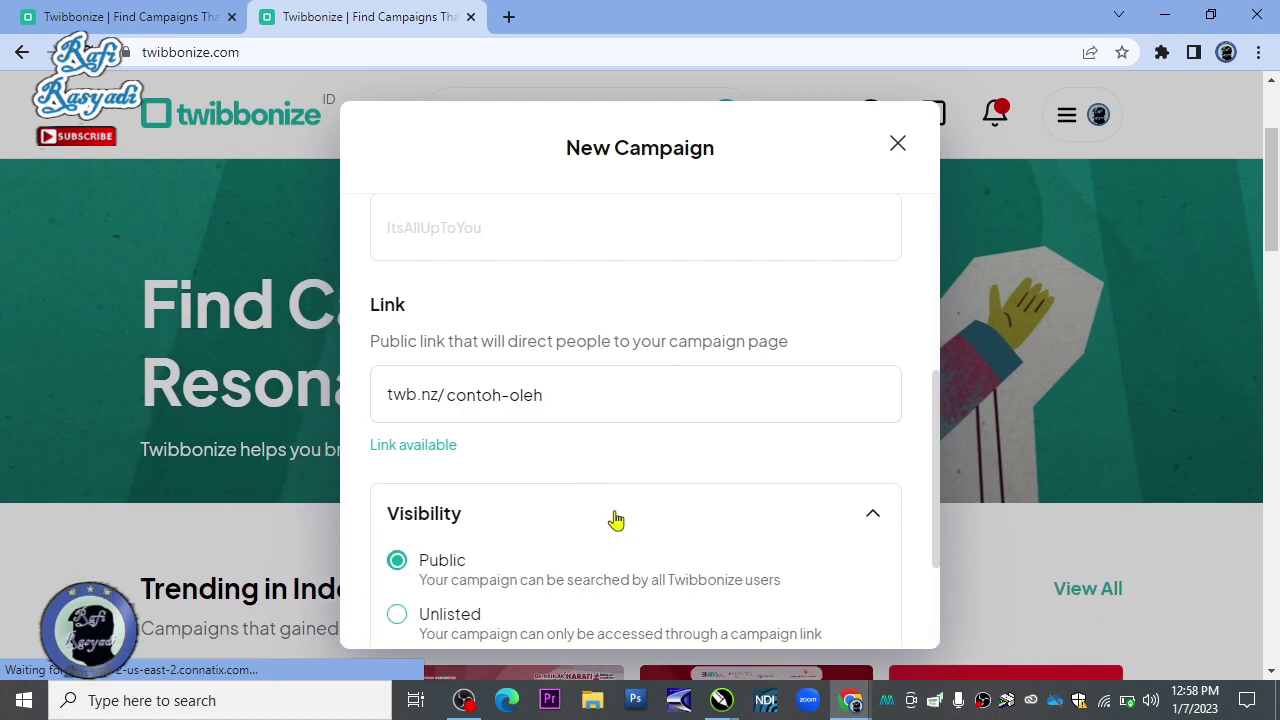
scroll(560, 521, "down", 1)
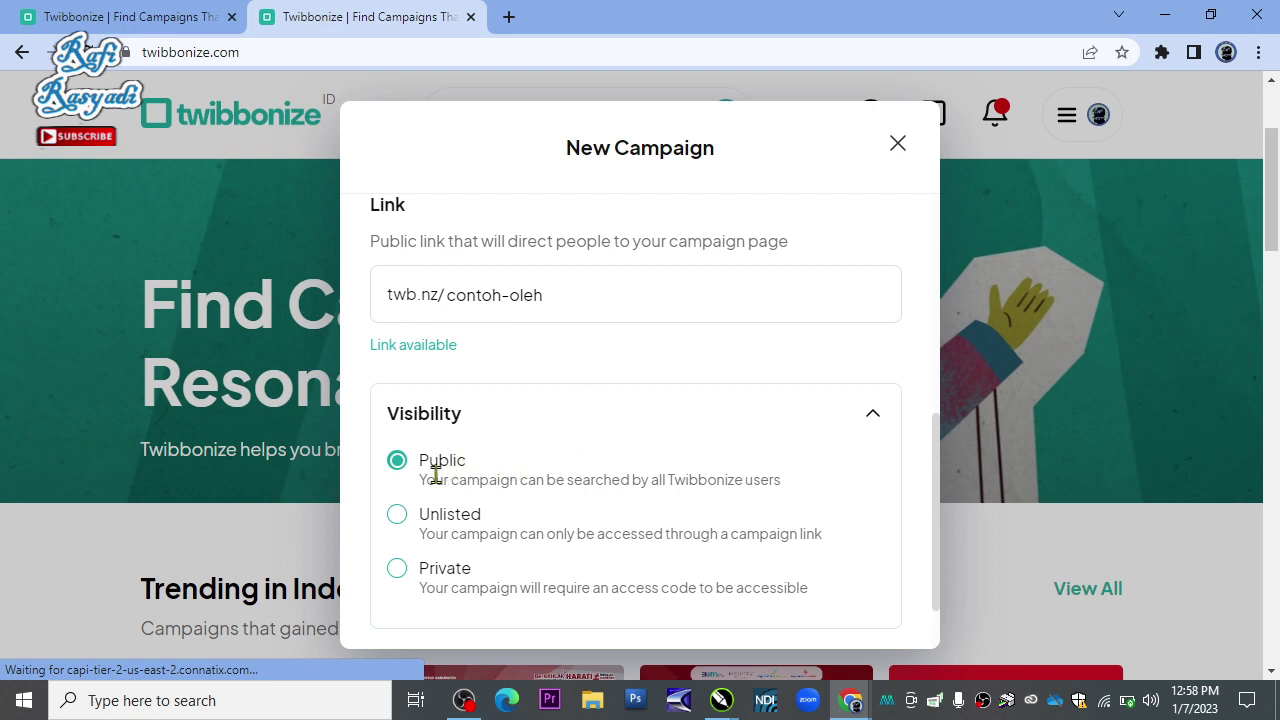
scroll(396, 422, "down", 1)
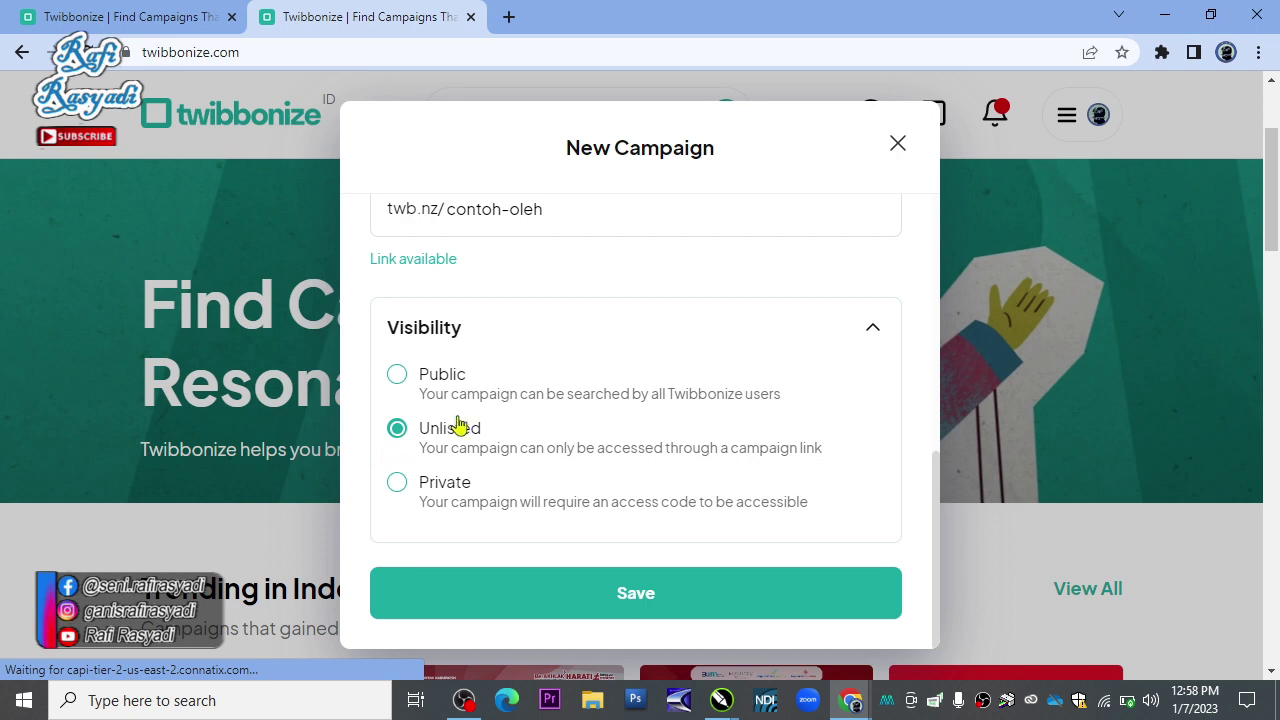
scroll(459, 423, "up", 3)
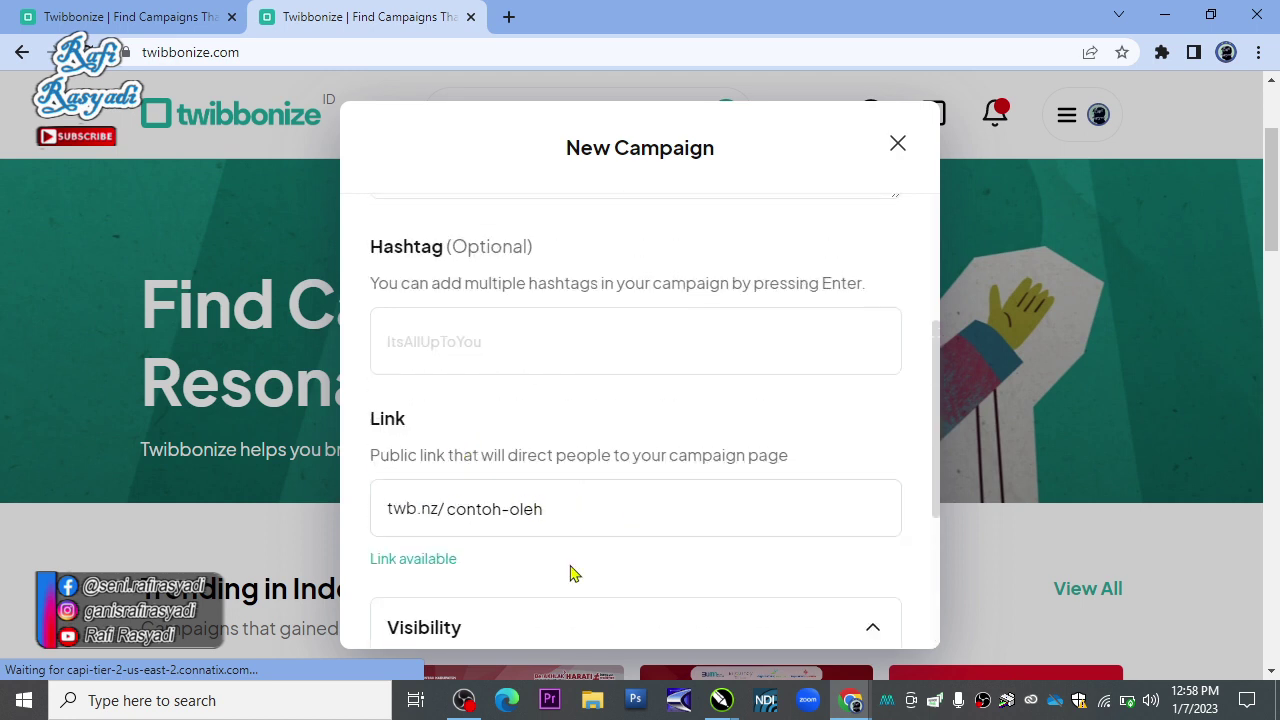
scroll(570, 565, "down", 2)
left_click(401, 482)
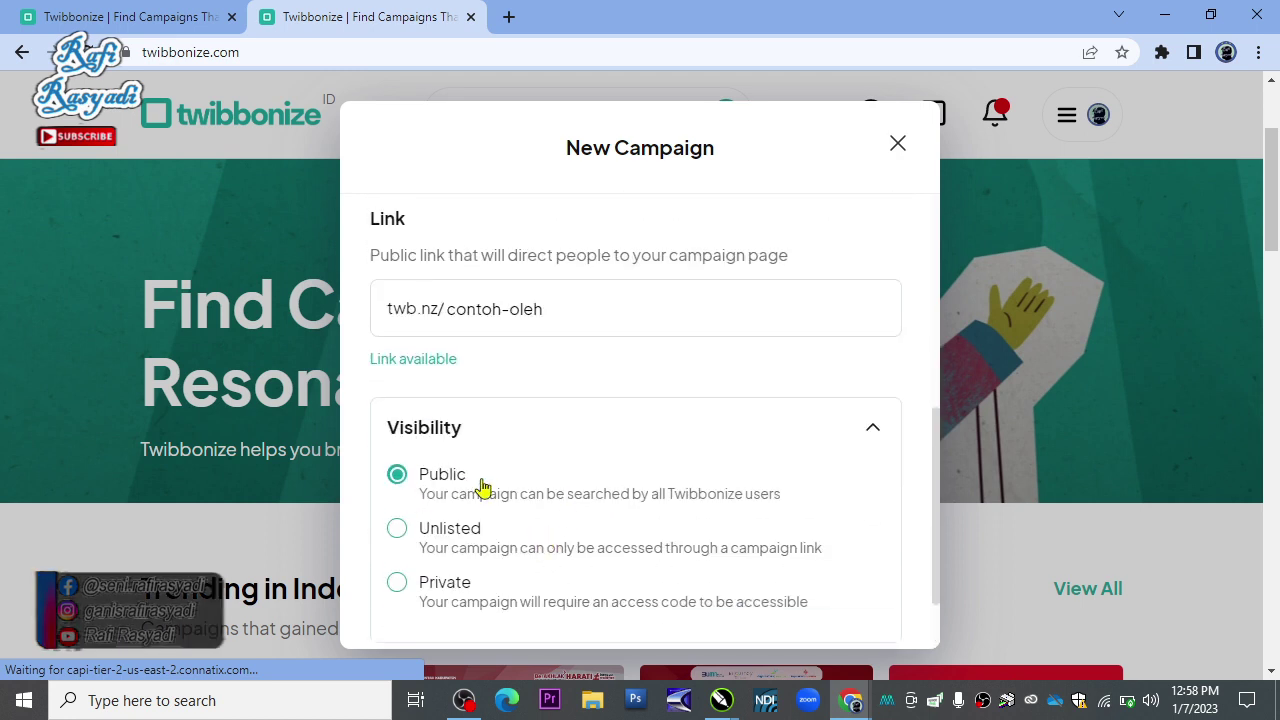
Save the new campaign and go to the modules section of its management page
scroll(530, 505, "down", 1)
left_click(581, 591)
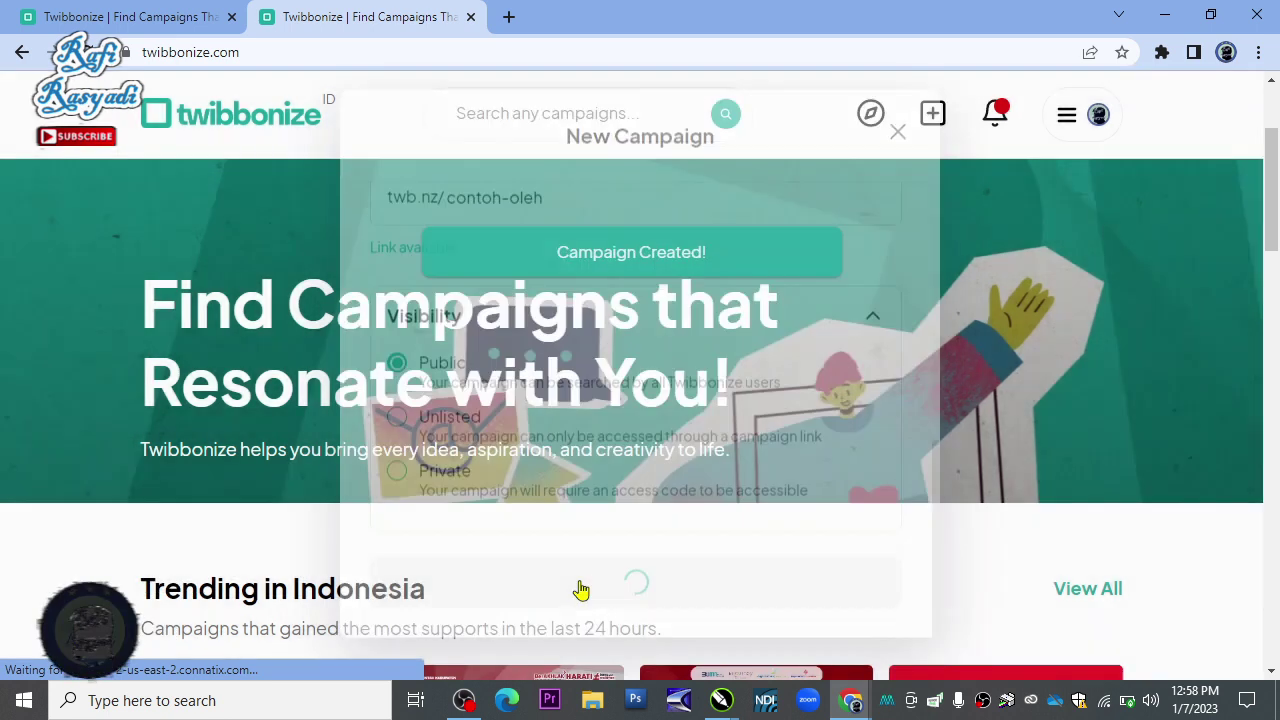
scroll(725, 438, "down", 5)
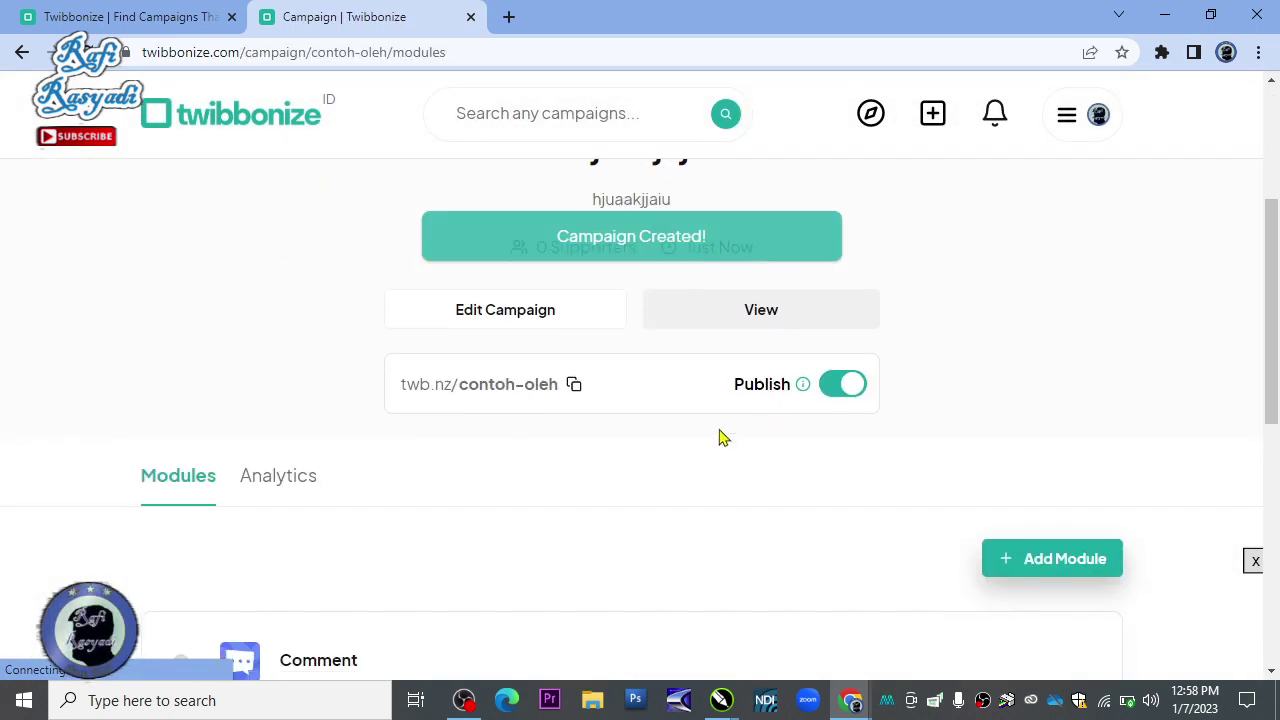